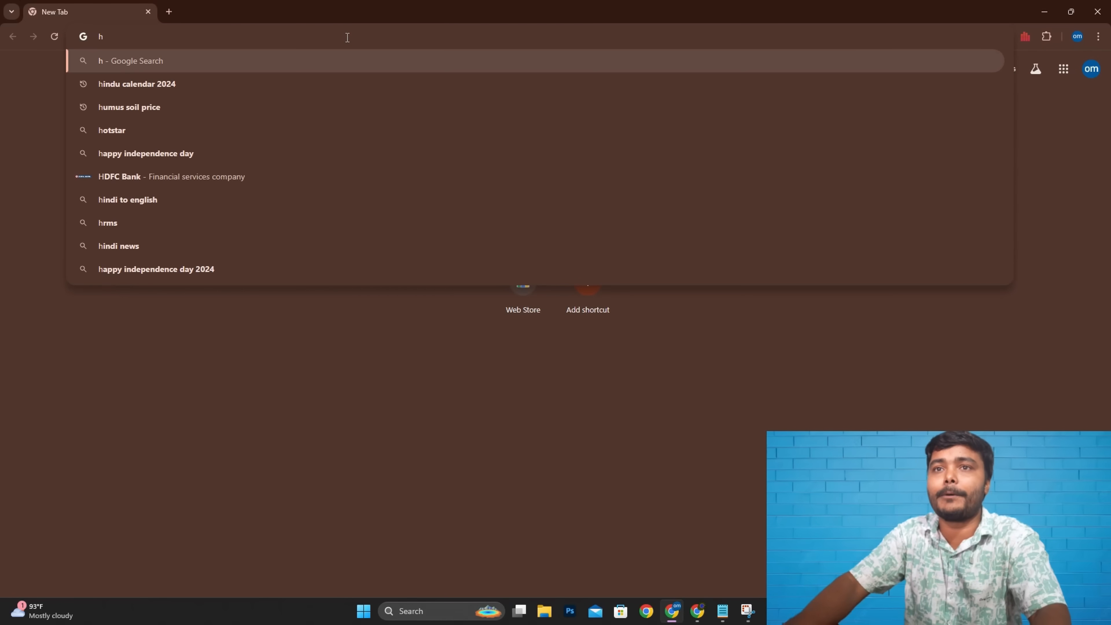
Step: Search Google for 'hostinger' and open the official Hostinger website
text(host)
click(245, 107)
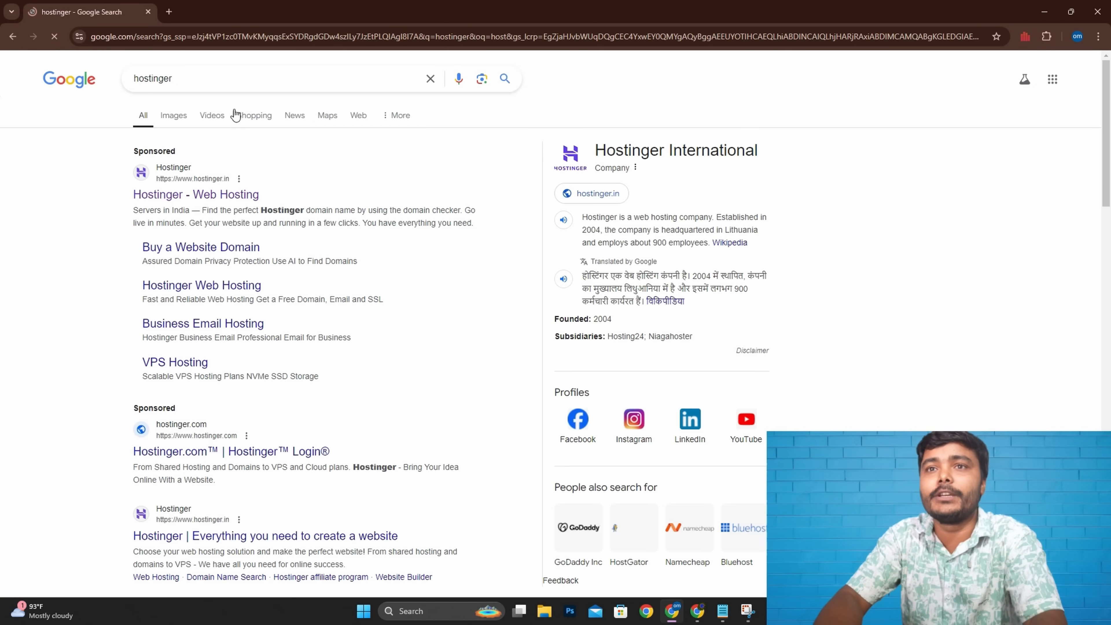
scroll(249, 263, down, 3)
click(264, 427)
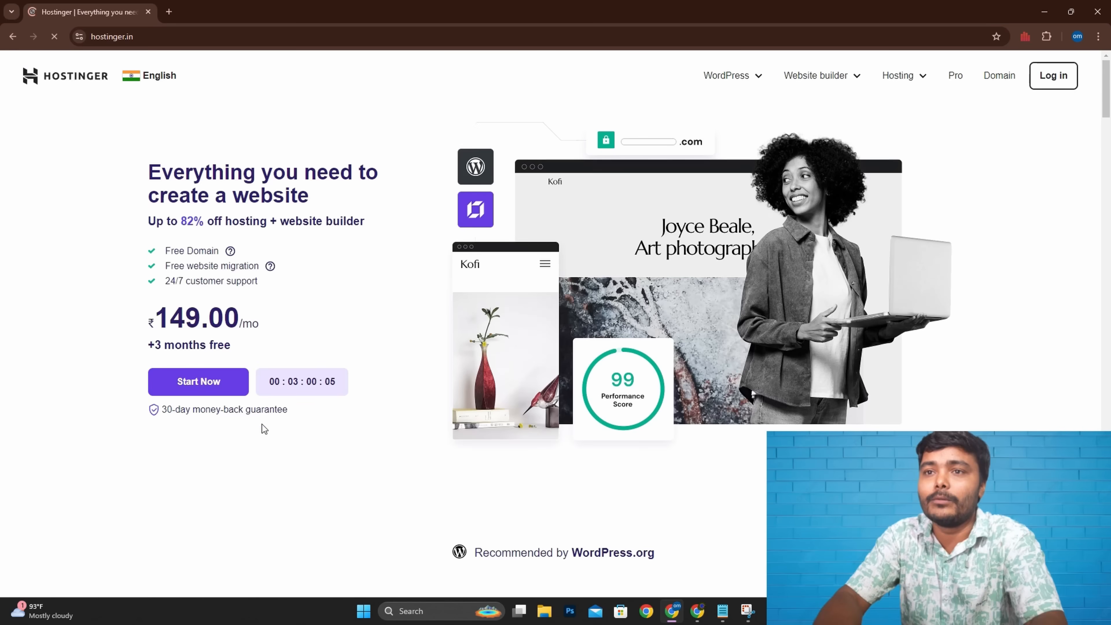
Step: Scroll to the hosting plans and highlight the Premium plan's monthly price and three free months
scroll(367, 422, down, 5)
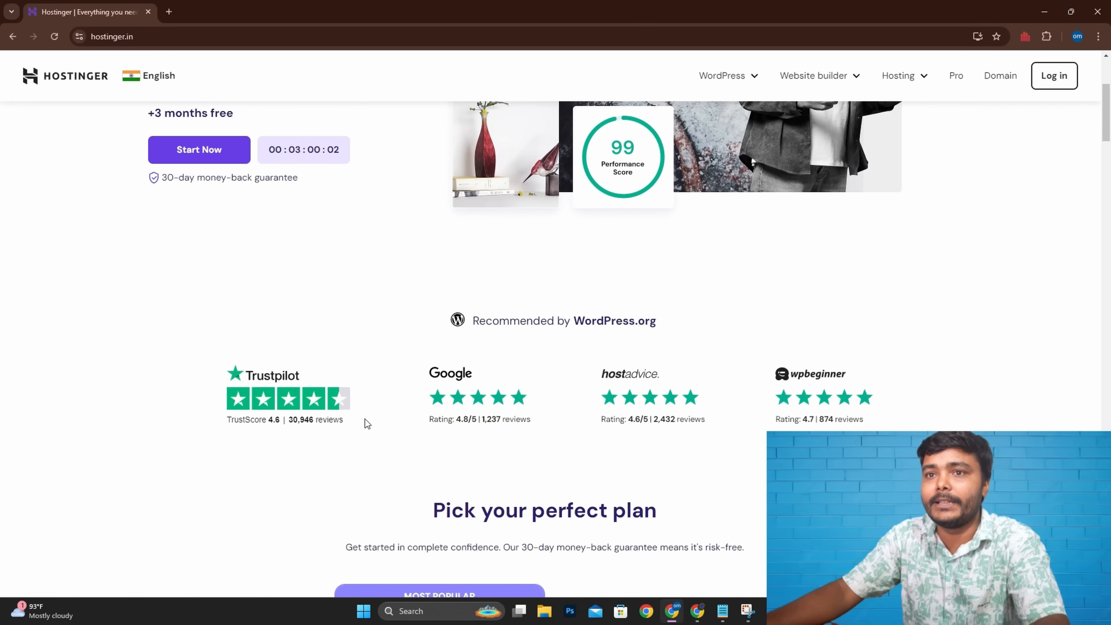
scroll(366, 422, down, 10)
scroll(366, 423, up, 1)
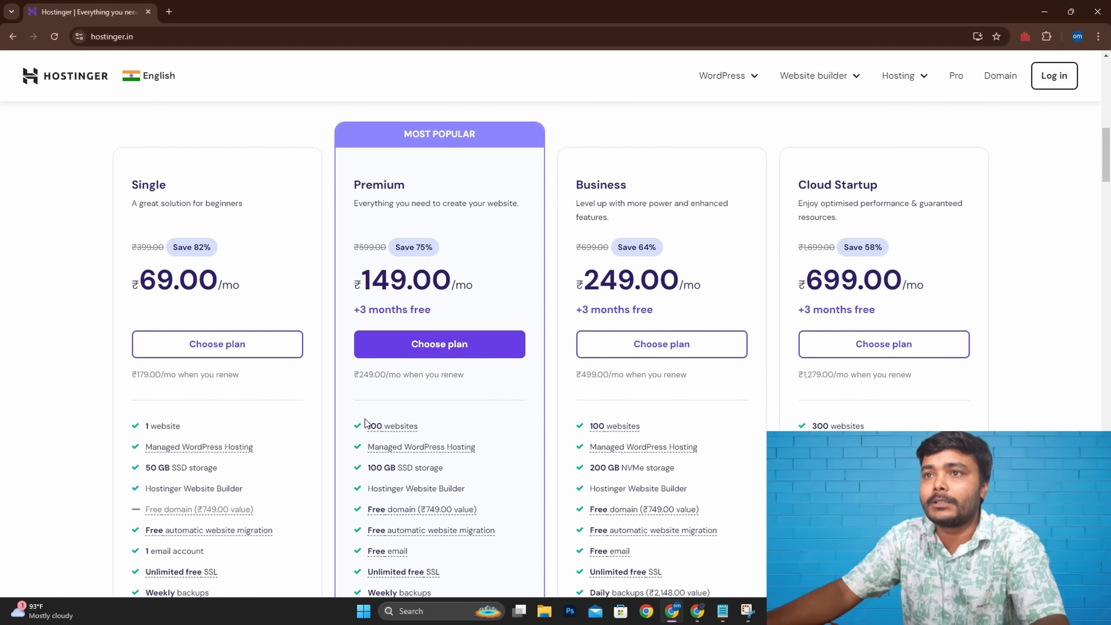
scroll(480, 488, down, 4)
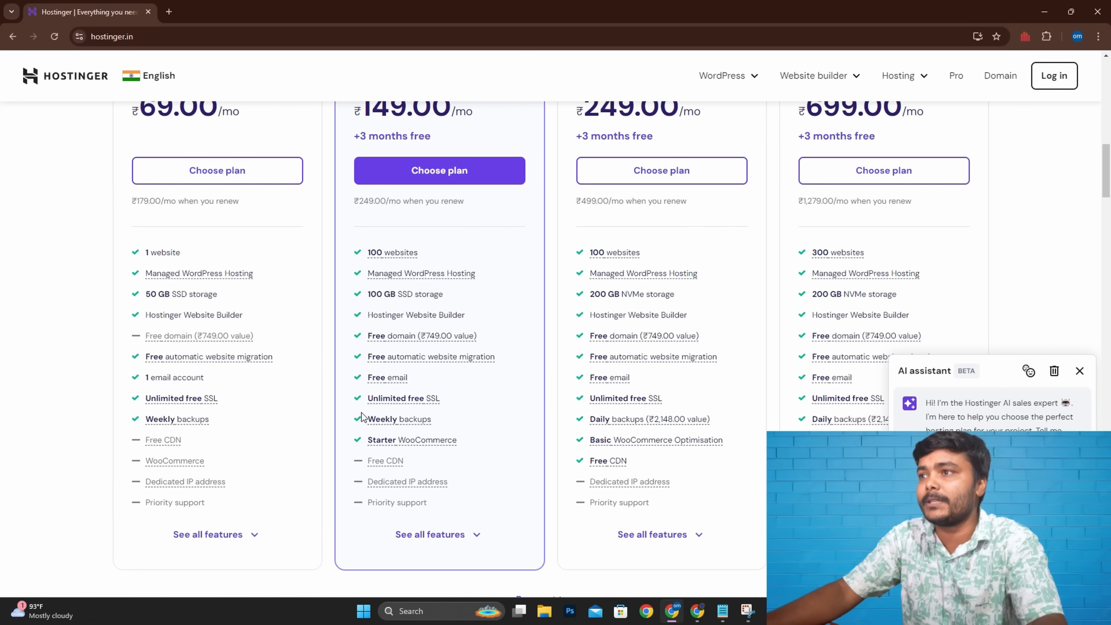
scroll(436, 438, up, 1)
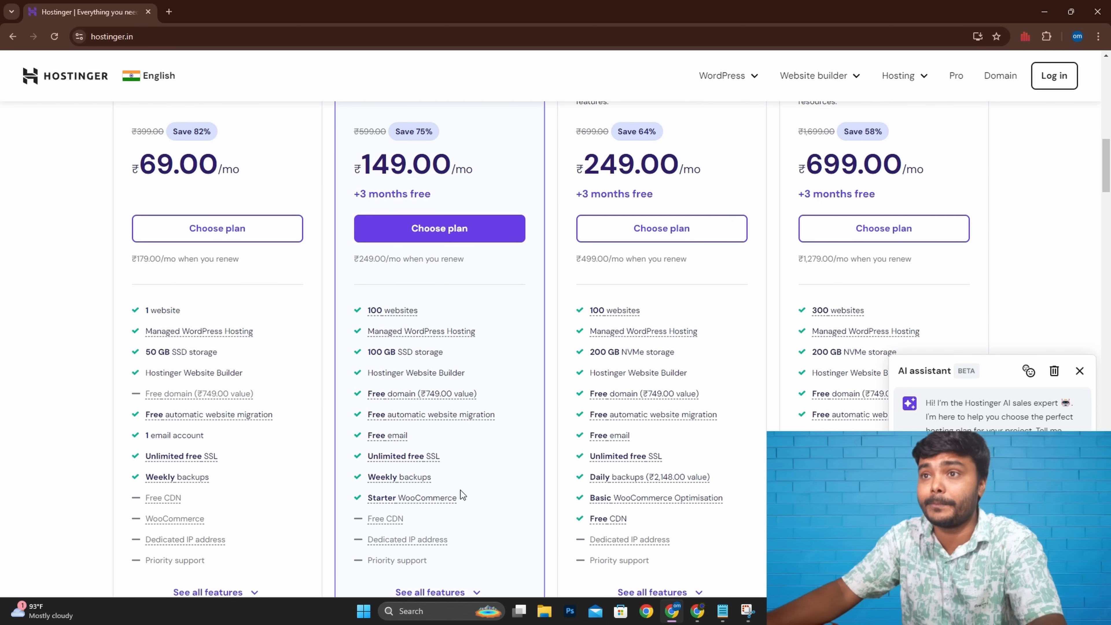
drag(359, 149, 488, 174)
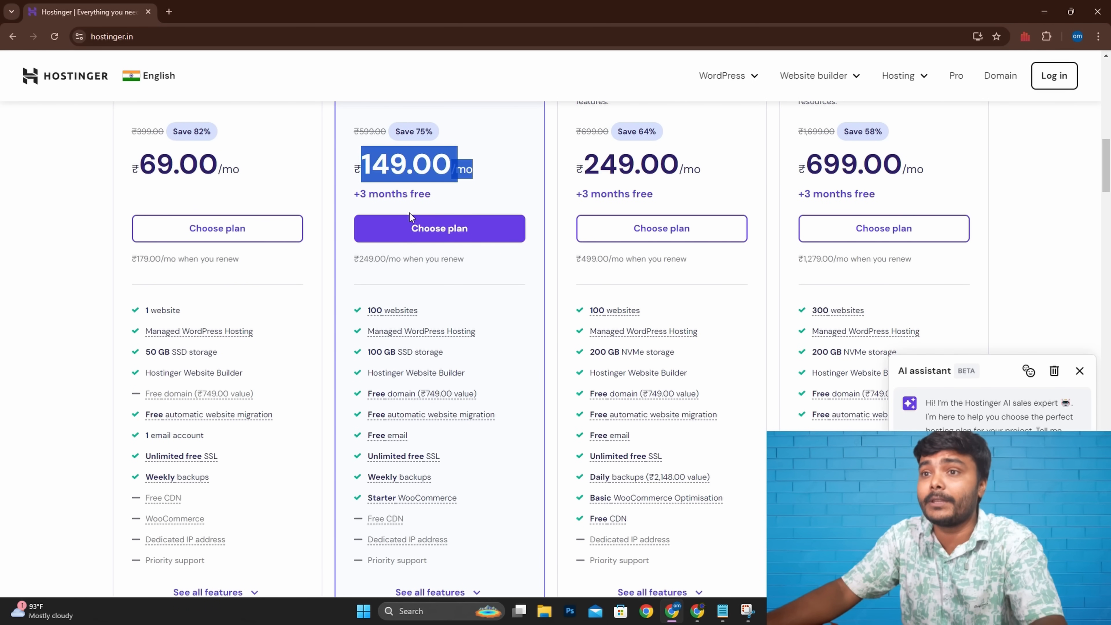
drag(350, 203, 468, 230)
mouse_move(376, 310)
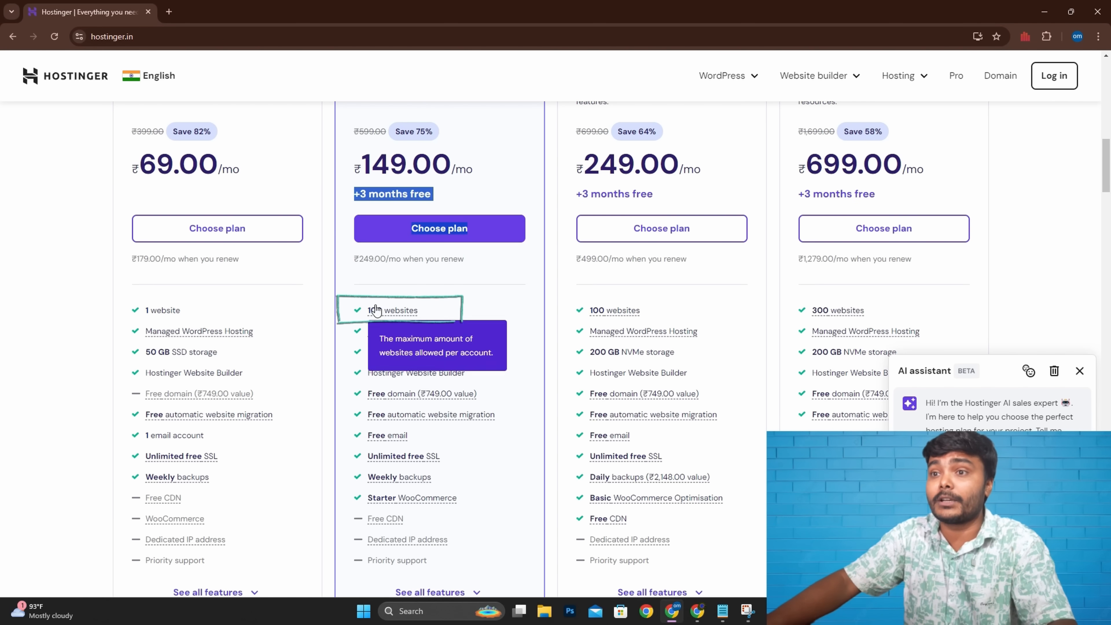
click(353, 275)
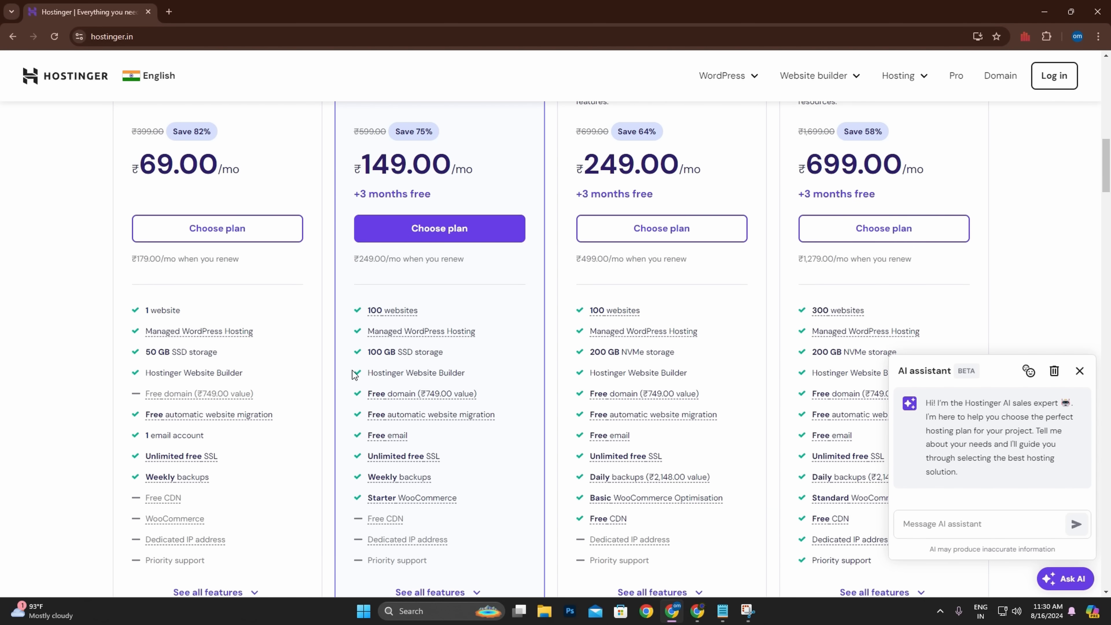
Step: Review the plan features side by side, highlighting Premium's Starter WooCommerce feature
drag(353, 357, 464, 377)
scroll(473, 415, down, 3)
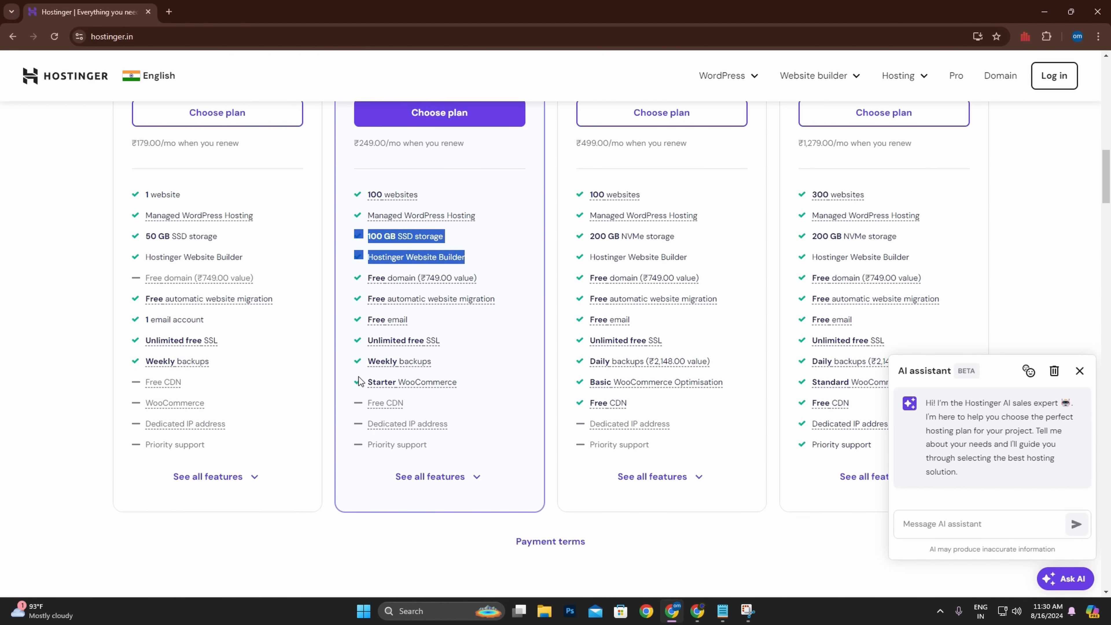
click(453, 383)
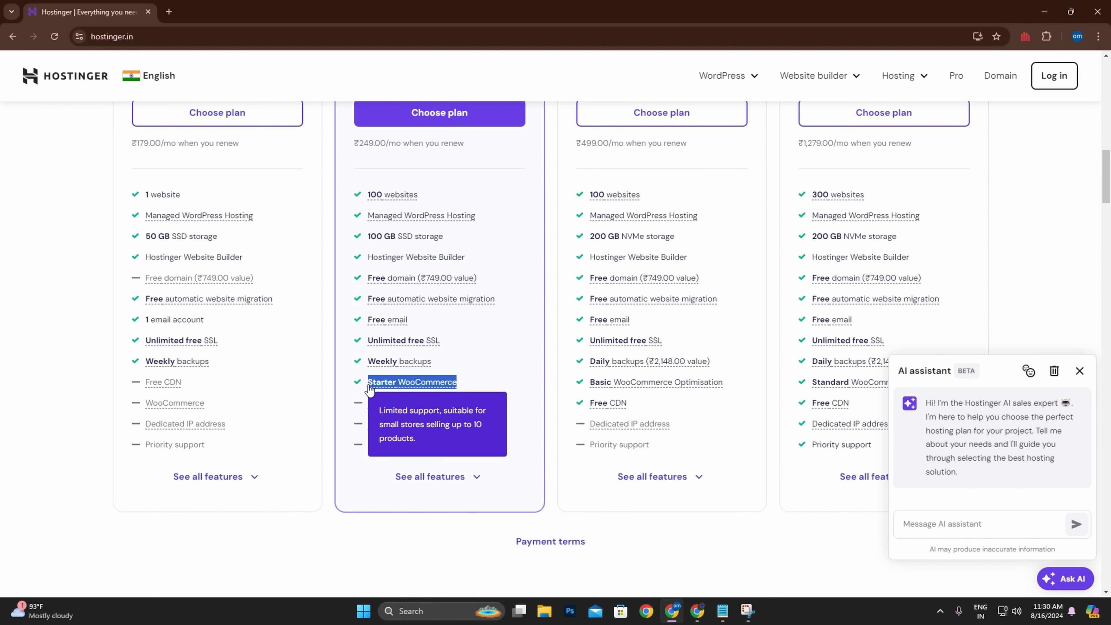
drag(370, 389, 360, 388)
mouse_move(408, 391)
scroll(726, 439, up, 1)
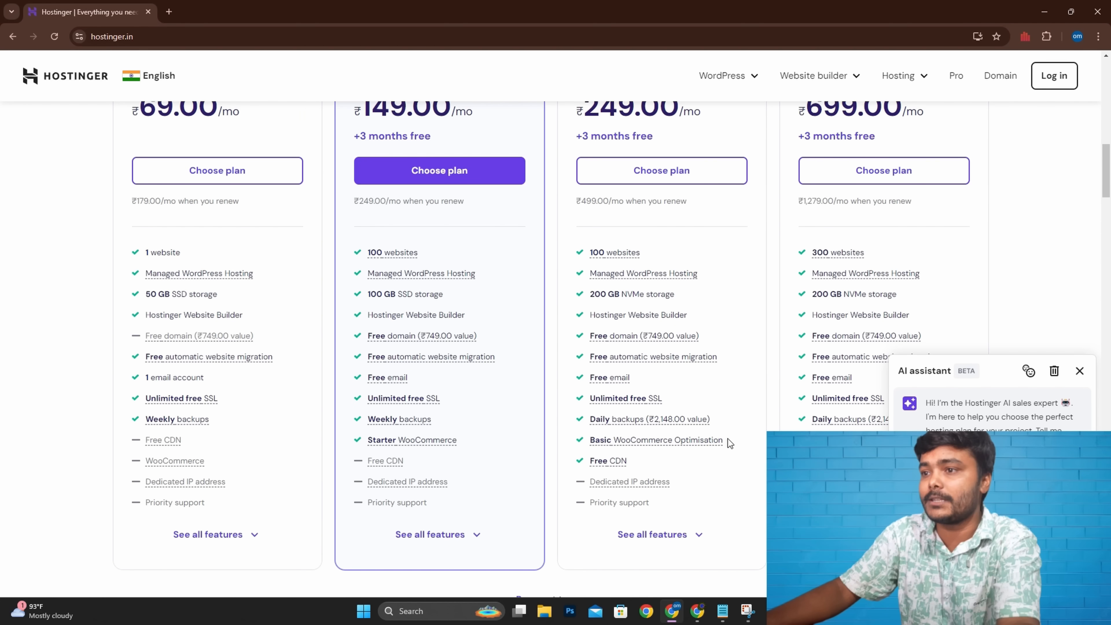
drag(727, 439, 584, 440)
scroll(738, 455, up, 1)
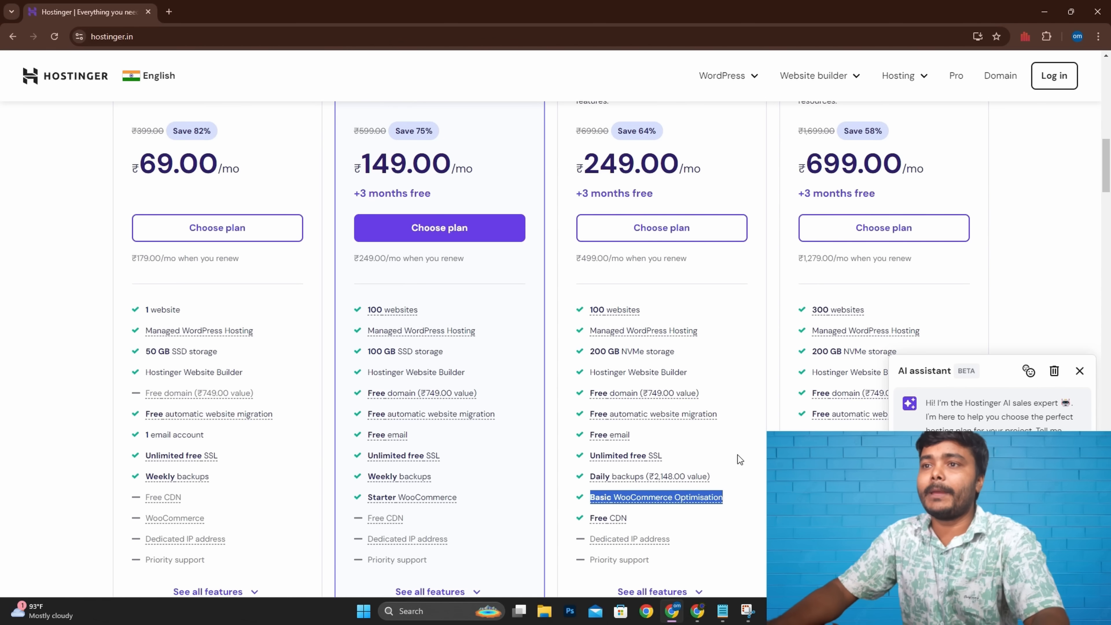
scroll(738, 456, down, 3)
Step: Choose Premium Web Hosting, compare the 12- and 24-month prices, and select the 12-month term at ₹219.00/month
click(433, 287)
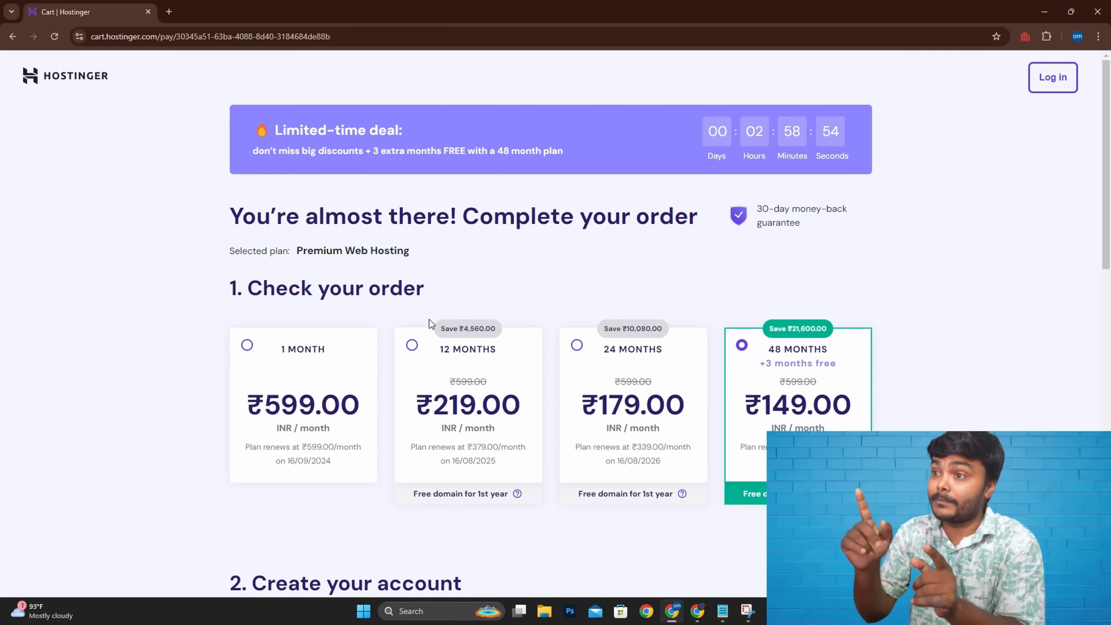
scroll(227, 265, down, 3)
drag(227, 265, 416, 320)
click(433, 292)
drag(413, 281, 507, 329)
click(566, 449)
drag(586, 280, 691, 443)
click(690, 447)
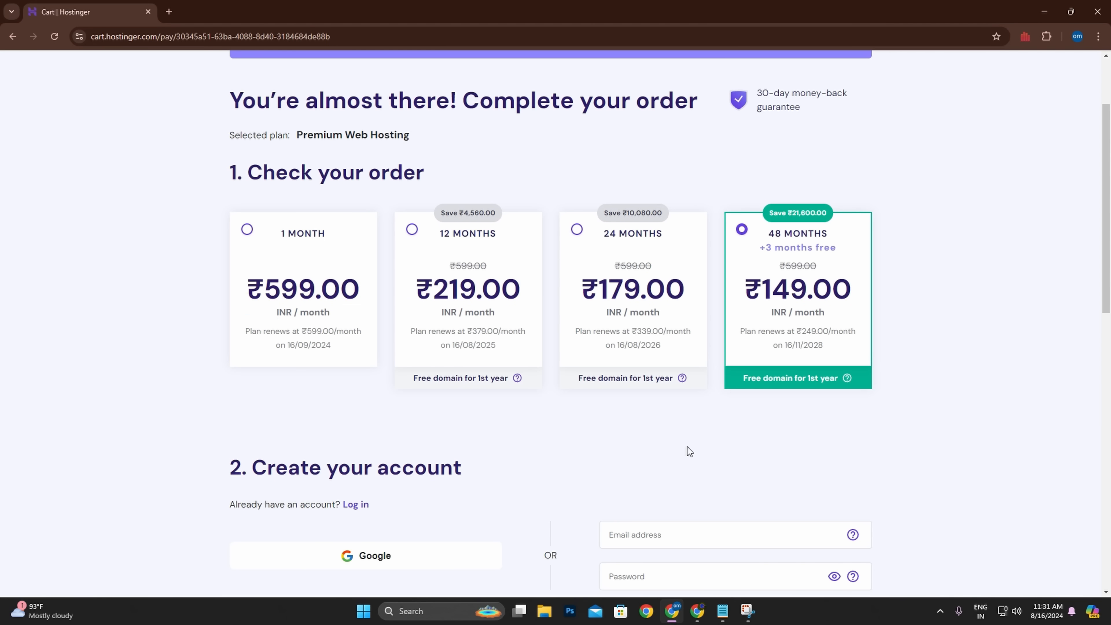
click(412, 230)
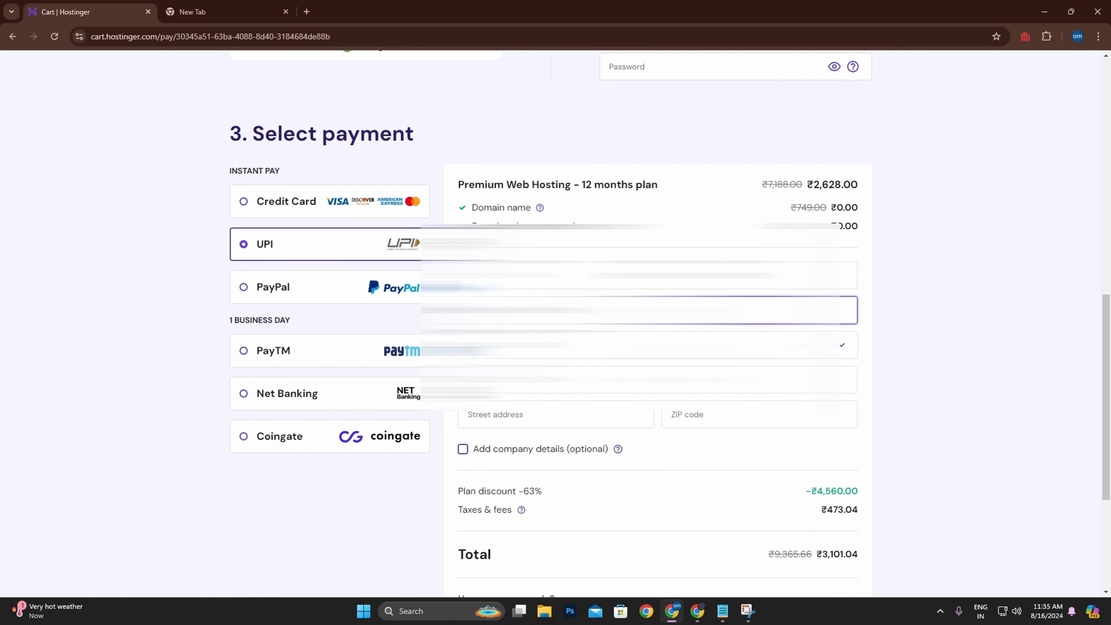
Step: Enter coupon code HOSTINGER10 and apply it to the order
scroll(551, 324, down, 1)
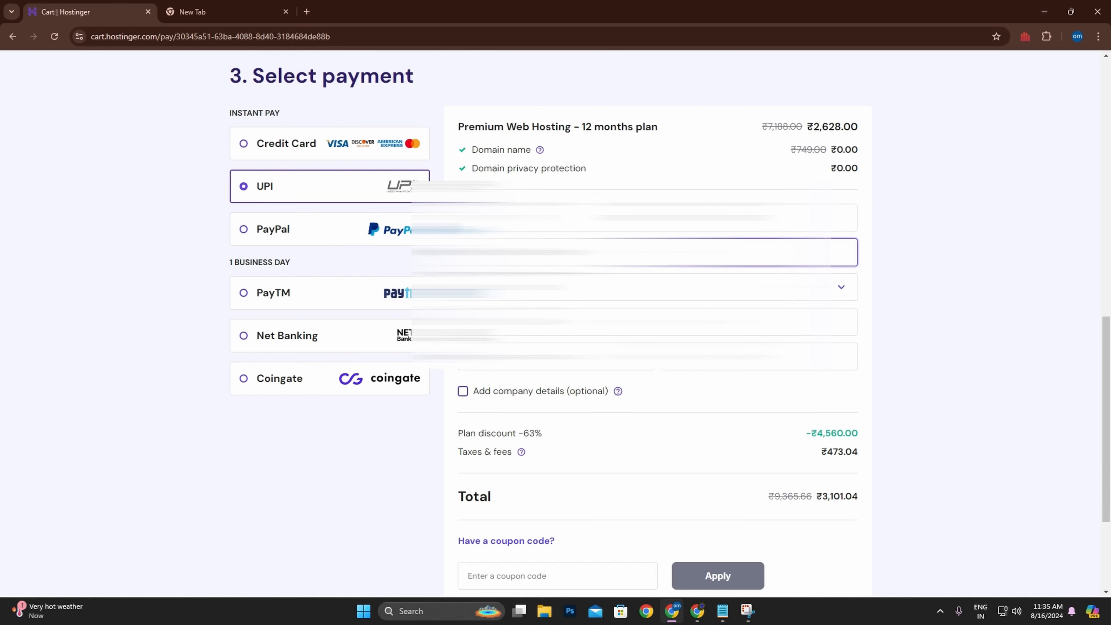
click(735, 322)
scroll(562, 404, down, 4)
click(561, 402)
text(HOSTINGER10)
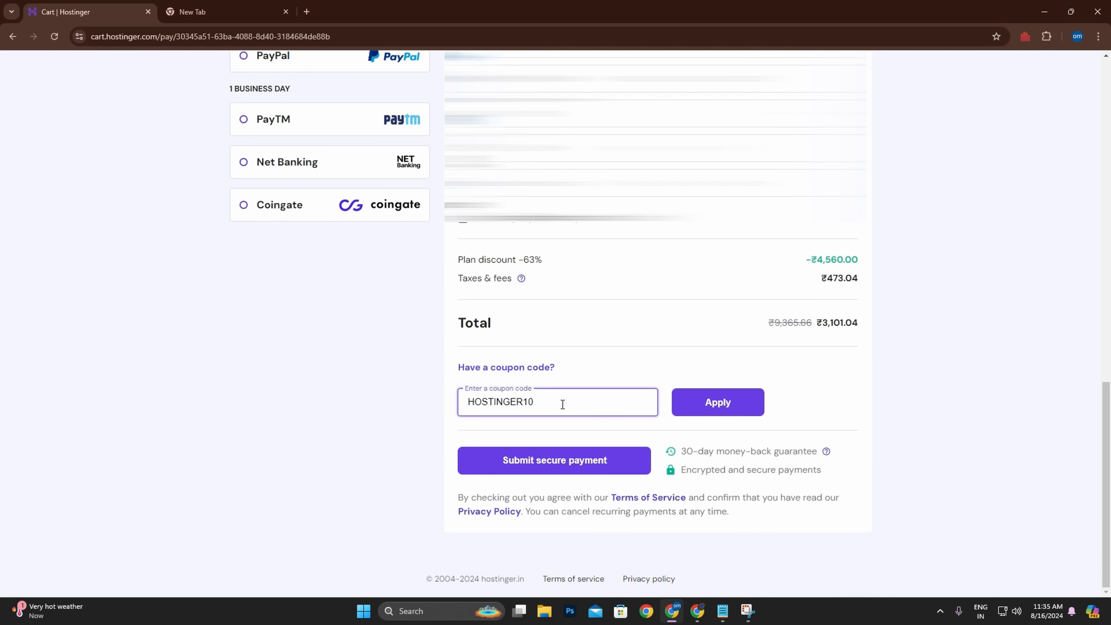
click(725, 403)
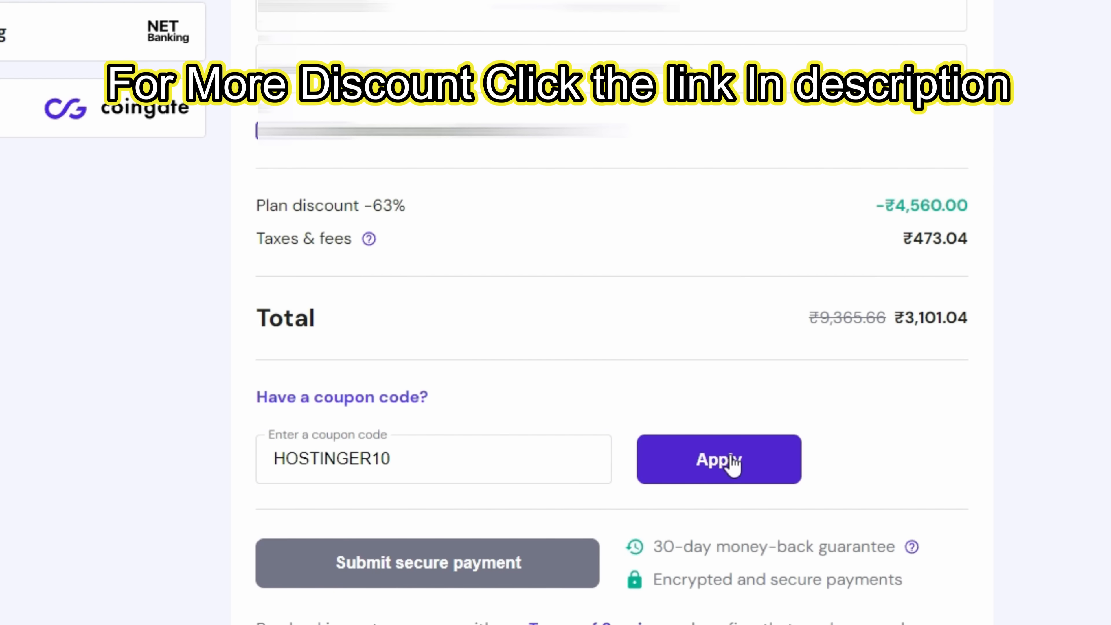
click(733, 463)
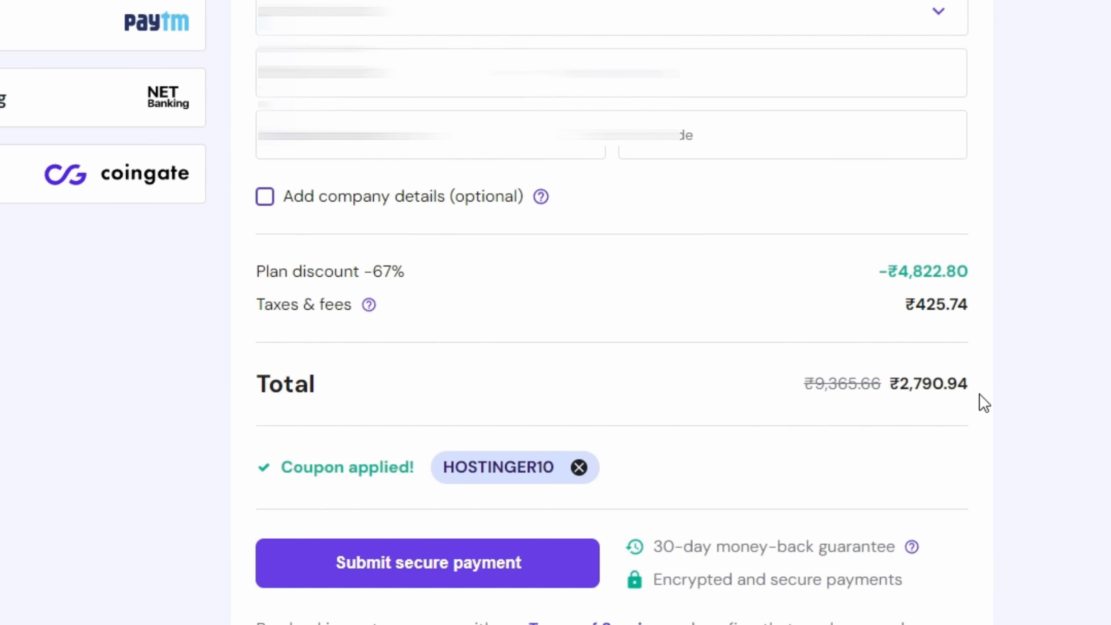
scroll(645, 474, down, 2)
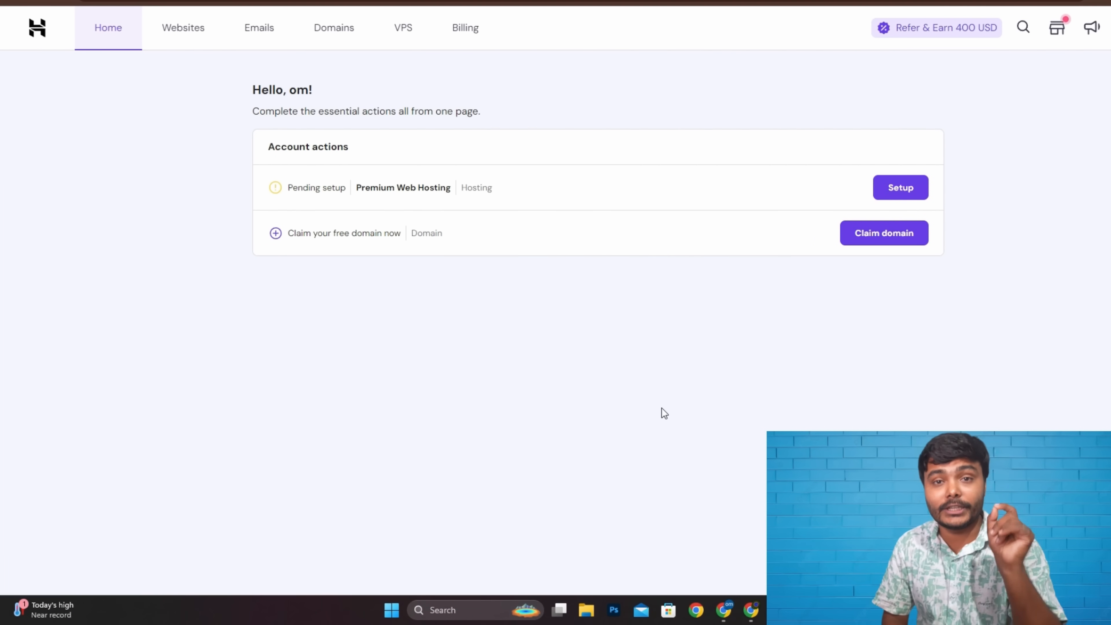
Step: Start claiming the free domain and check a name's availability with the .com ending
click(885, 234)
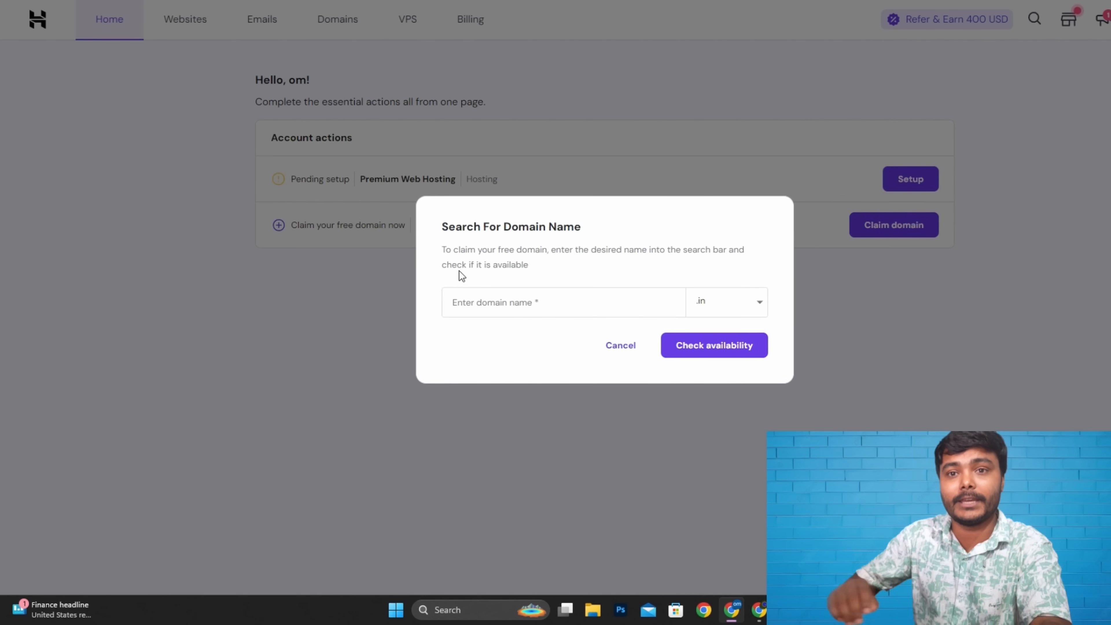
click(567, 304)
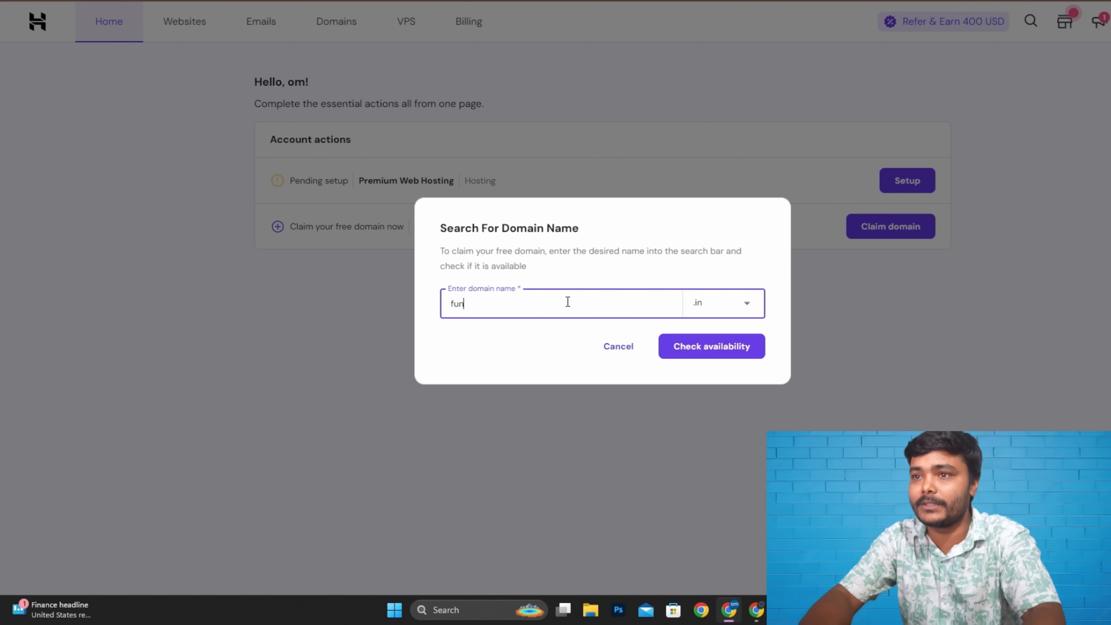
click(744, 303)
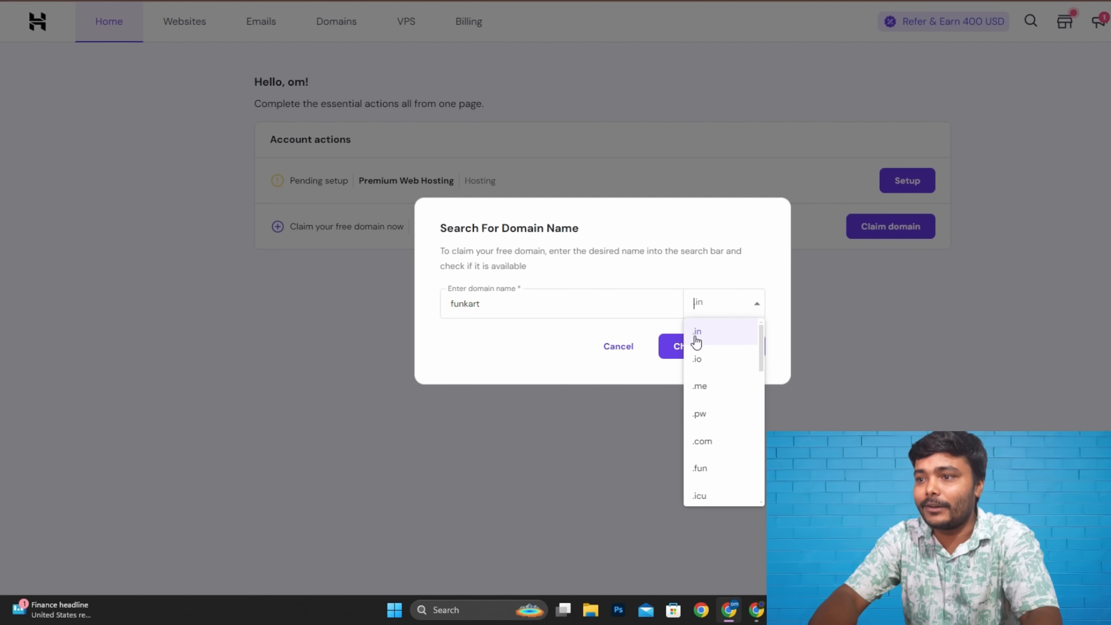
click(695, 440)
click(691, 349)
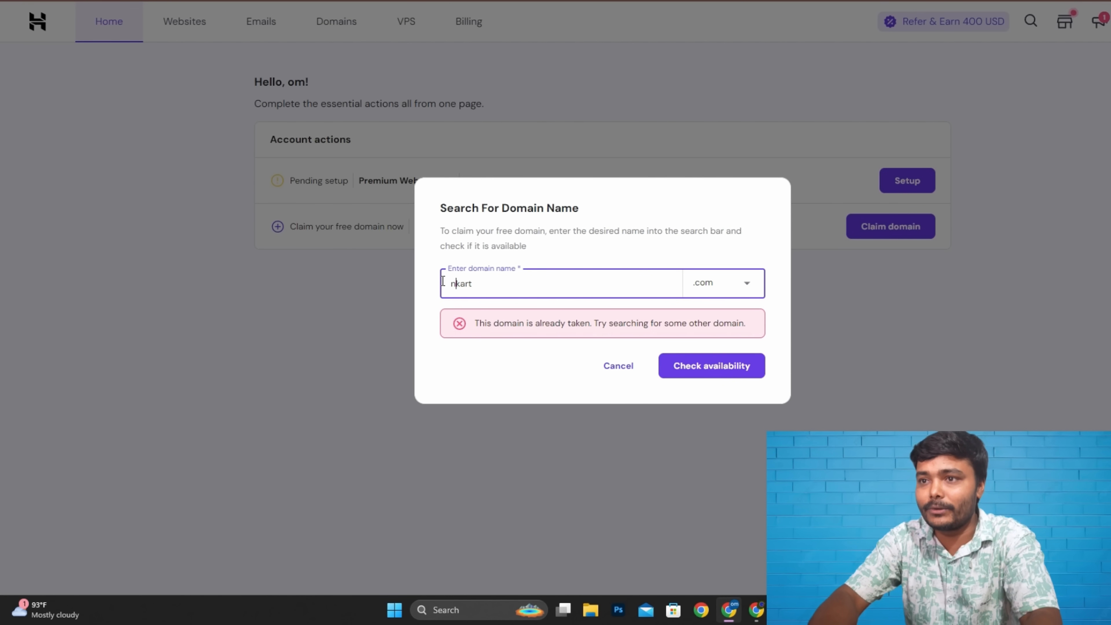
click(704, 363)
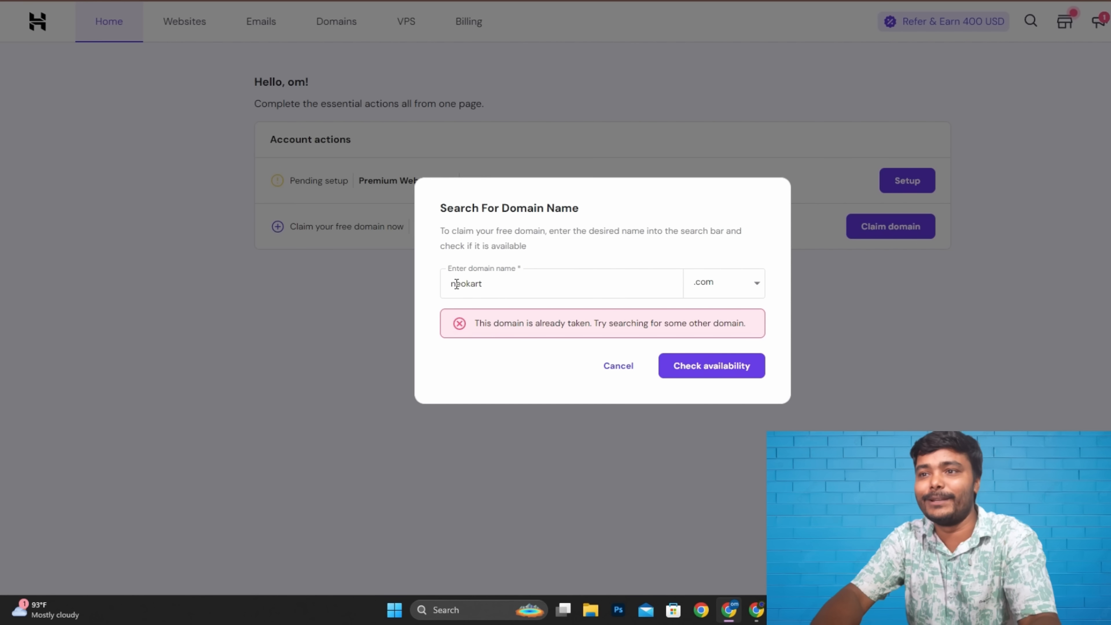
Step: Try alternative names omkart.com, ommart.com and motukart.com for availability
click(465, 283)
key(BackSpace)
key(BackSpace)
key(BackSpace)
text(om)
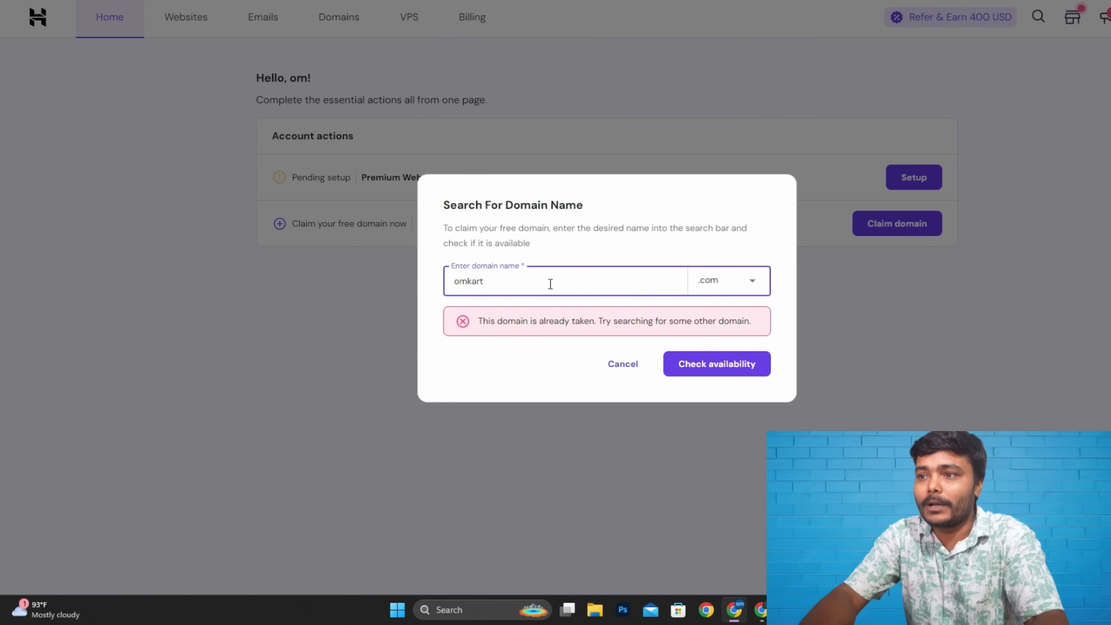
click(693, 369)
click(493, 285)
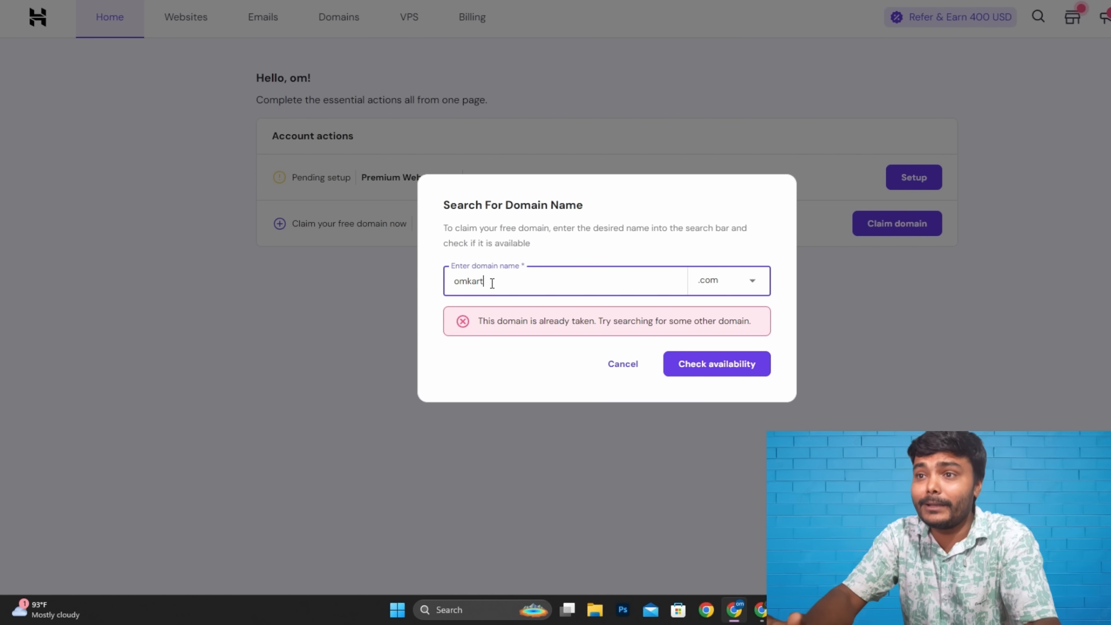
key(BackSpace)
key(BackSpace)
text(mart)
click(702, 366)
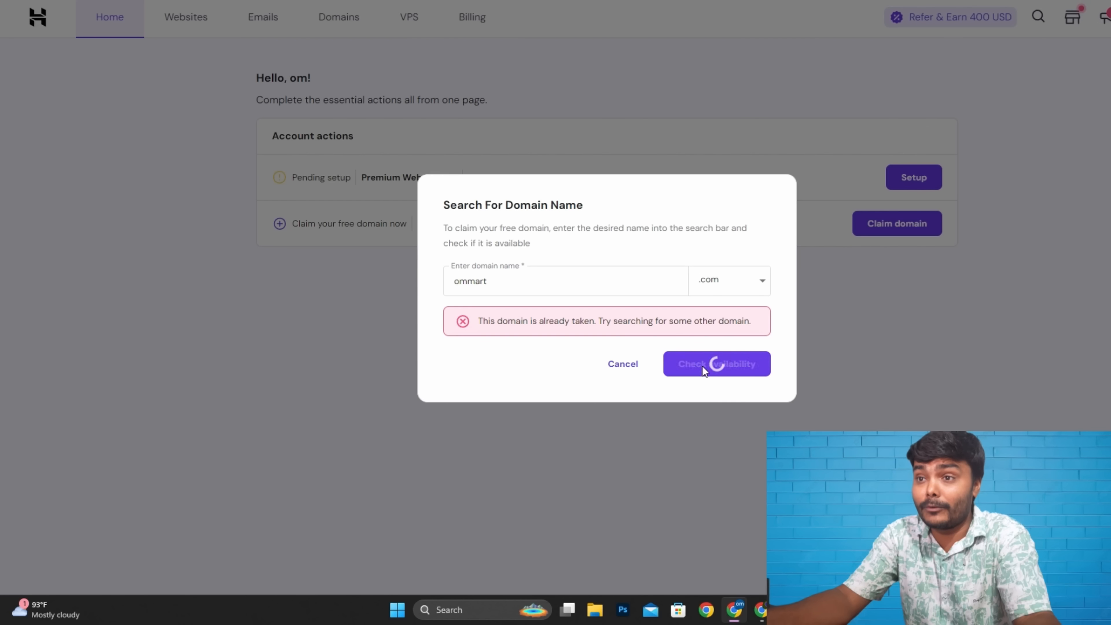
click(467, 283)
key(BackSpace)
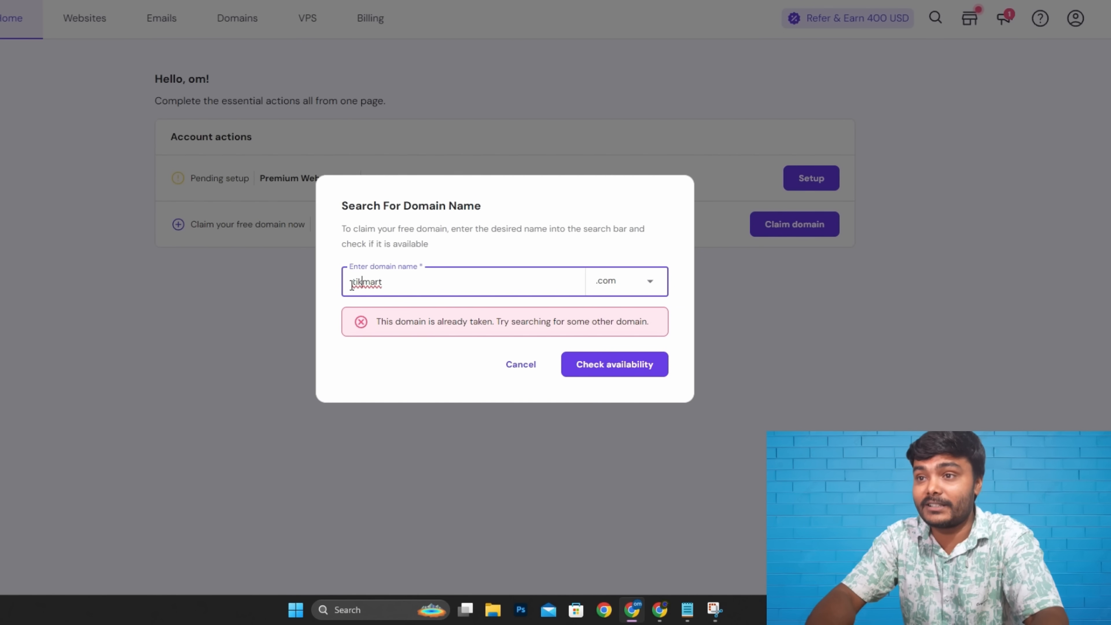
click(623, 365)
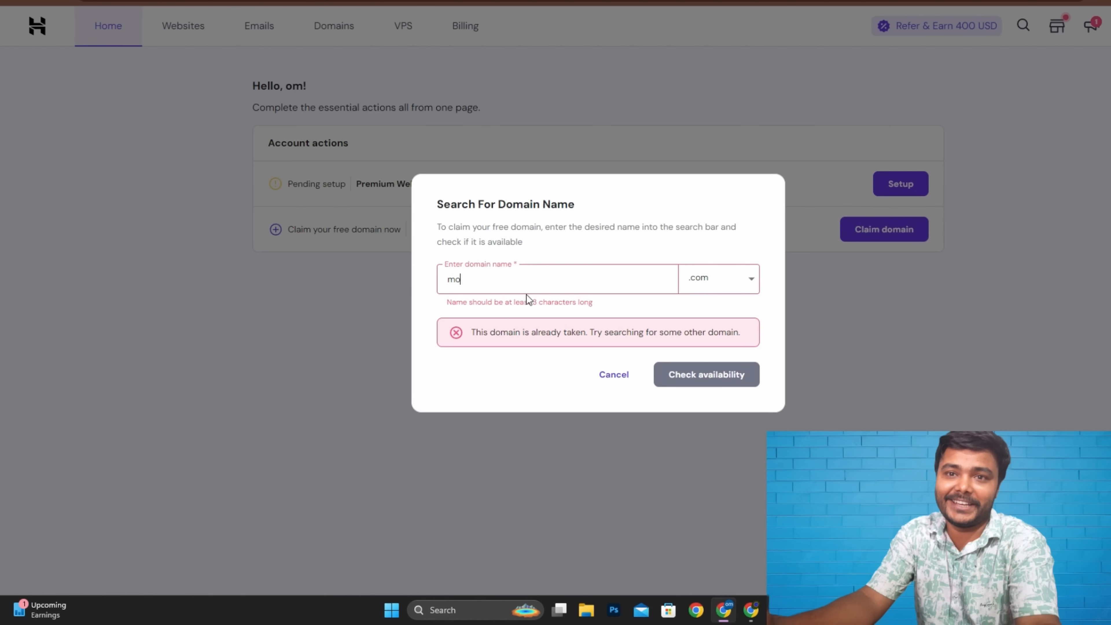
text(kart)
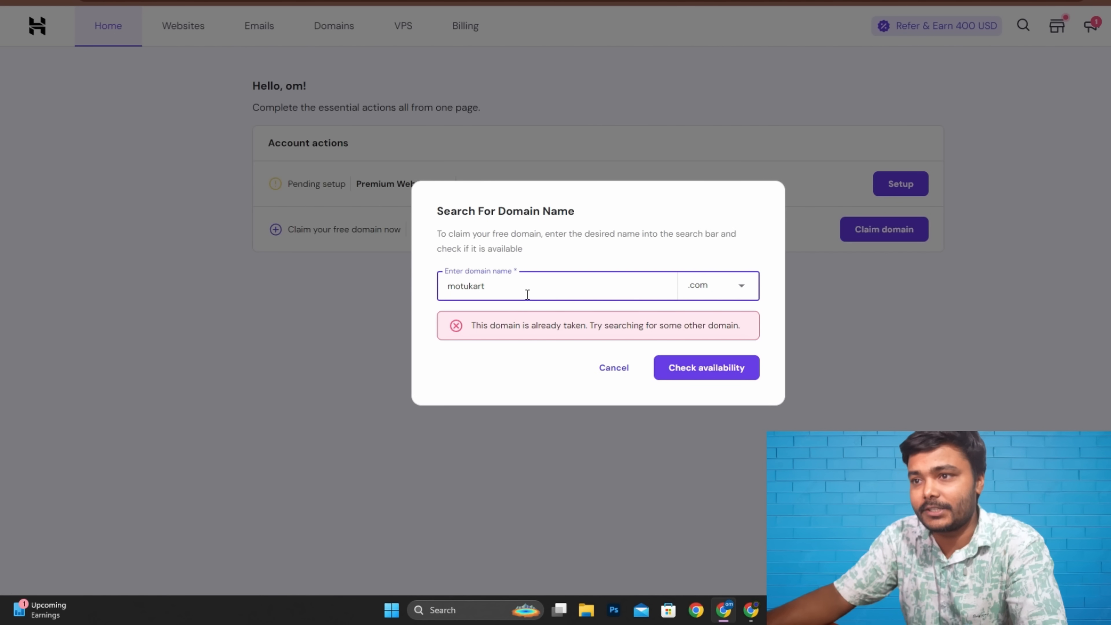
click(694, 374)
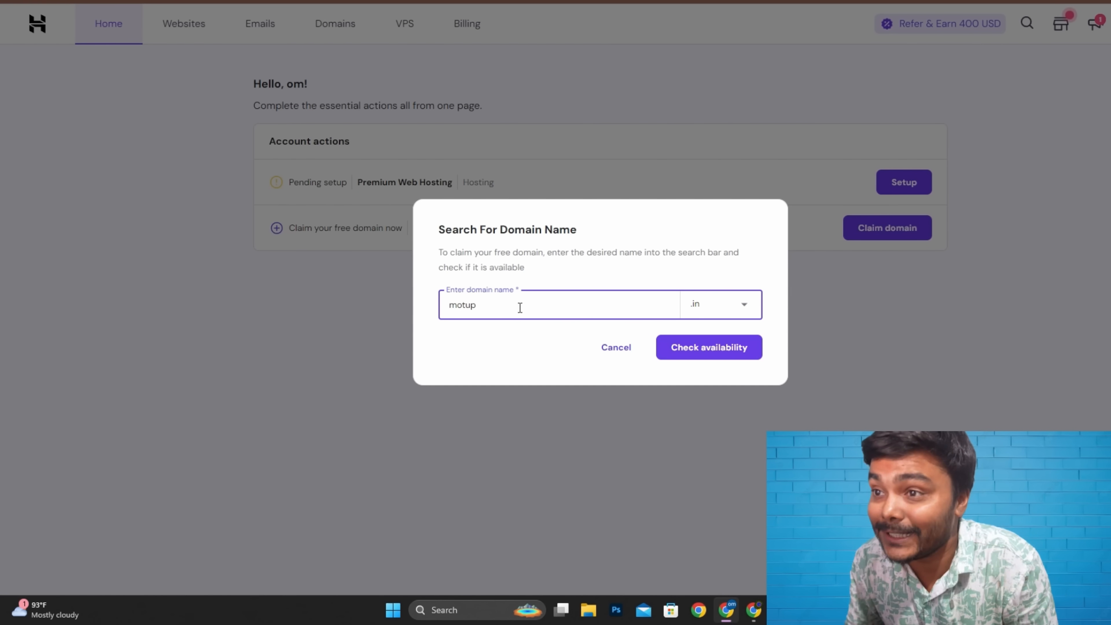
Step: Confirm motumart.com is available as a .com and claim it as the free domain
text(atlukart)
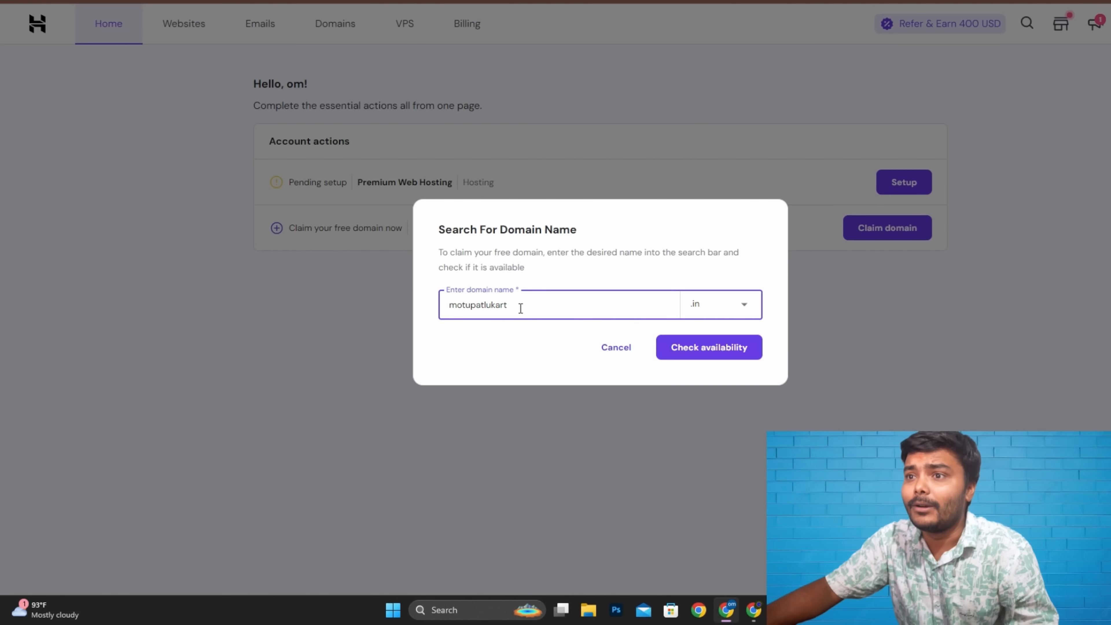
click(691, 305)
click(709, 444)
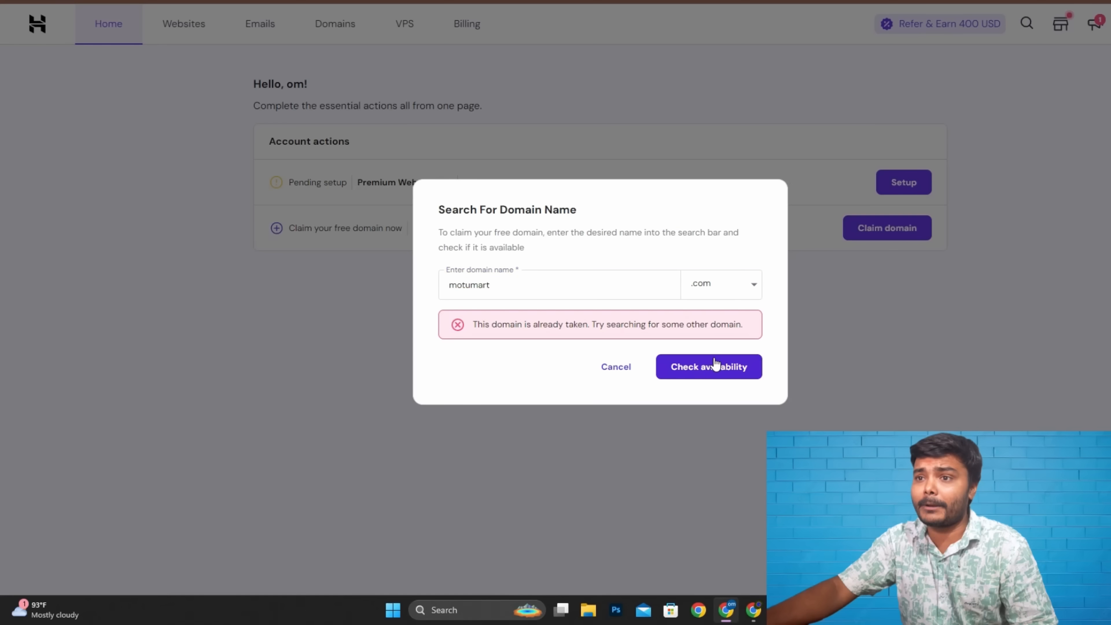
click(714, 365)
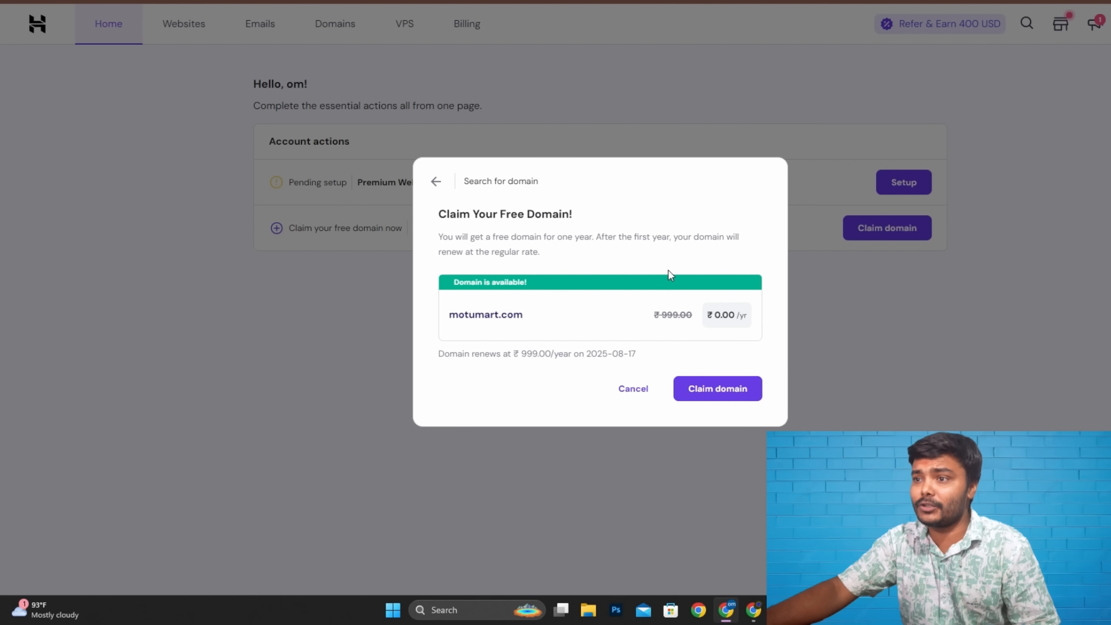
click(729, 389)
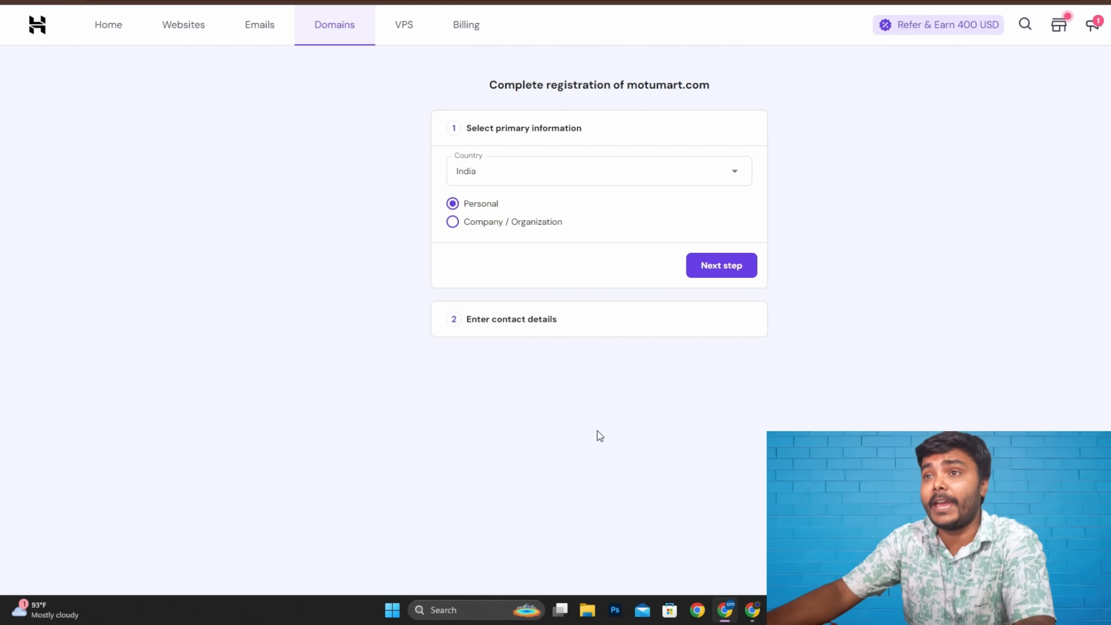
Step: Fill in the contact details with the saved personal info and finish registering motumart.com
double_click(668, 85)
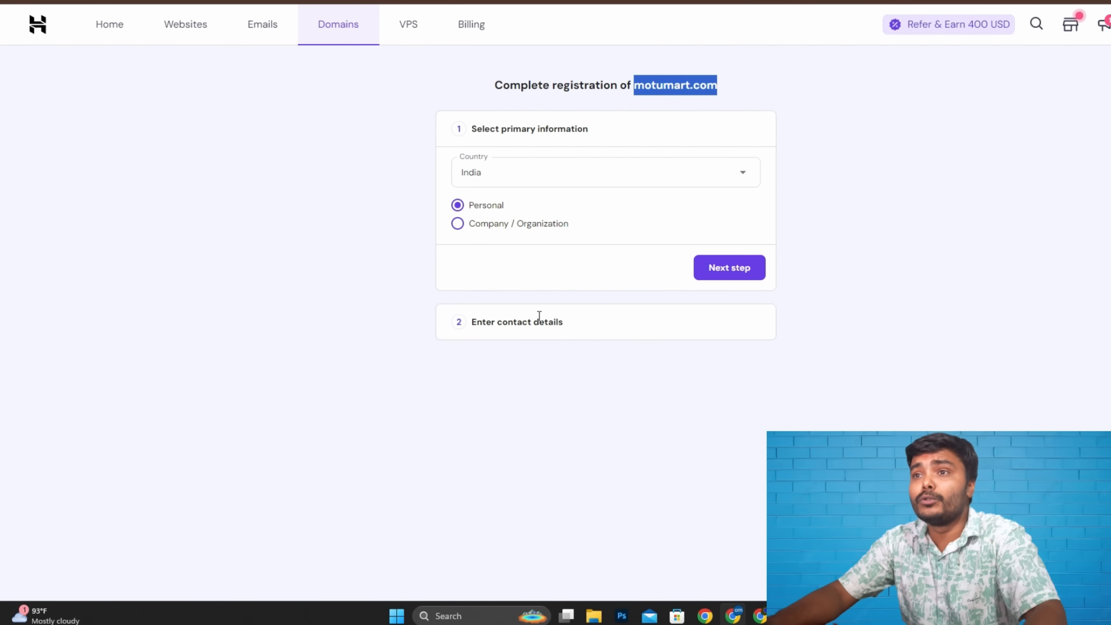
click(752, 275)
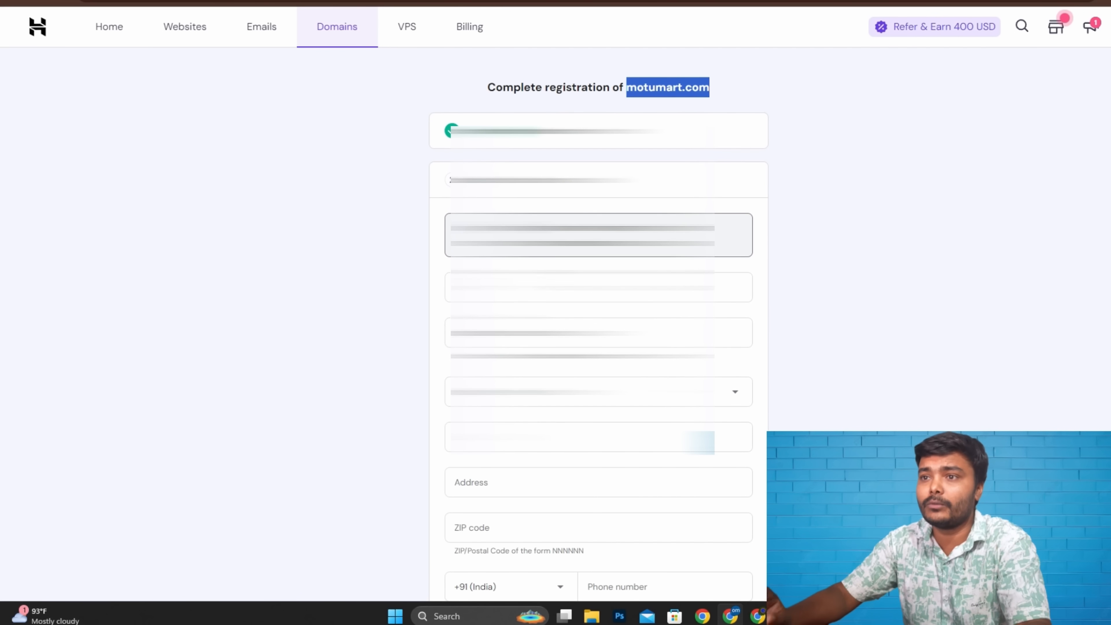
scroll(599, 323, down, 2)
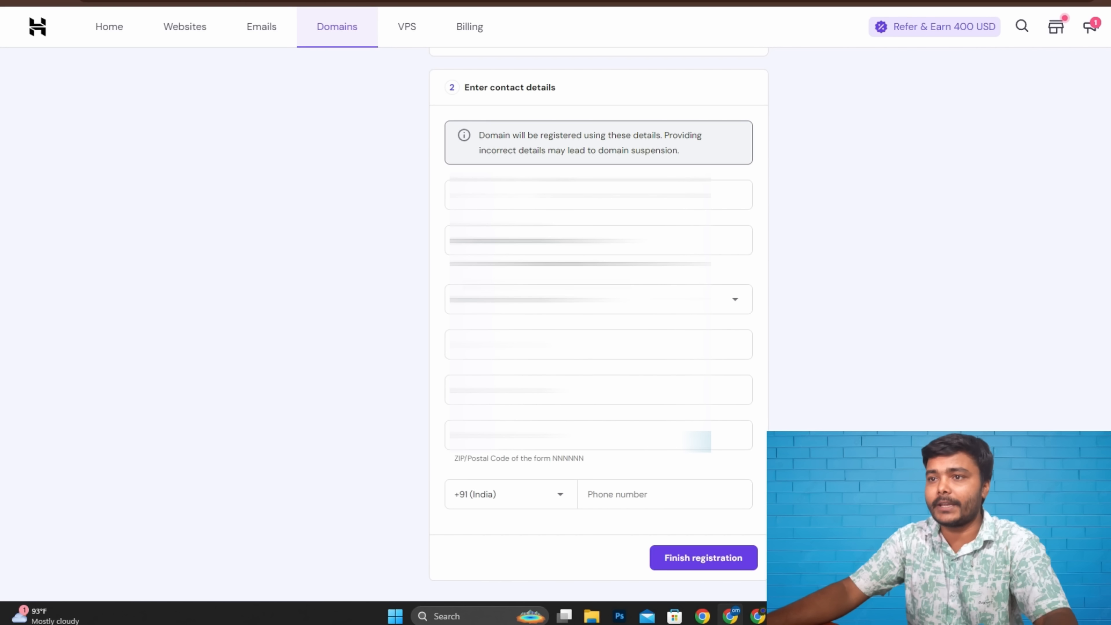
click(598, 299)
click(598, 389)
click(598, 344)
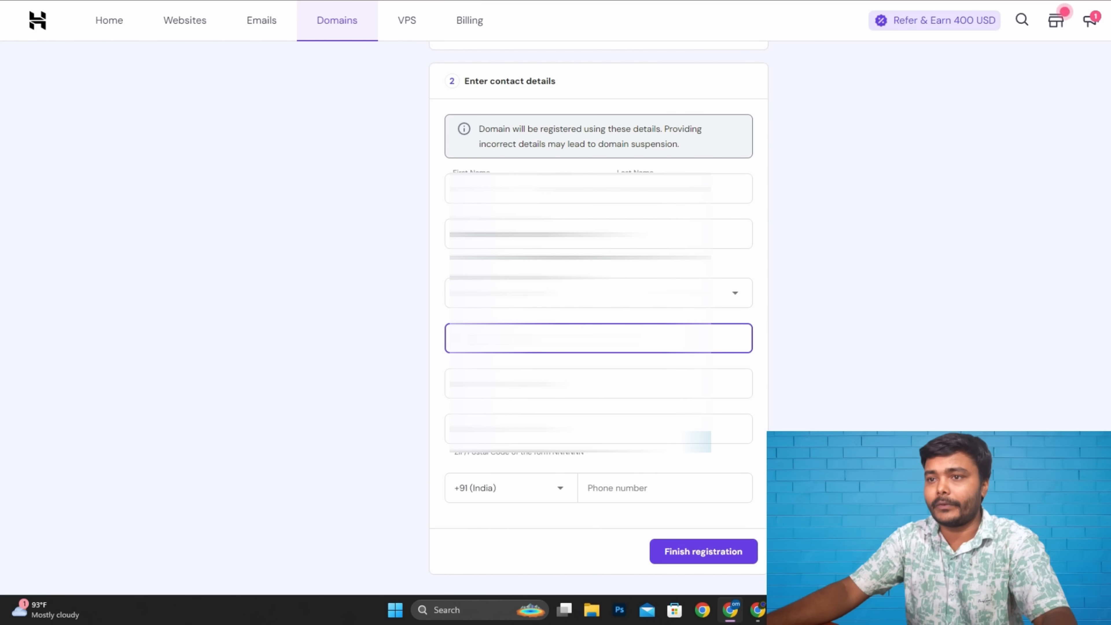
click(598, 338)
click(547, 377)
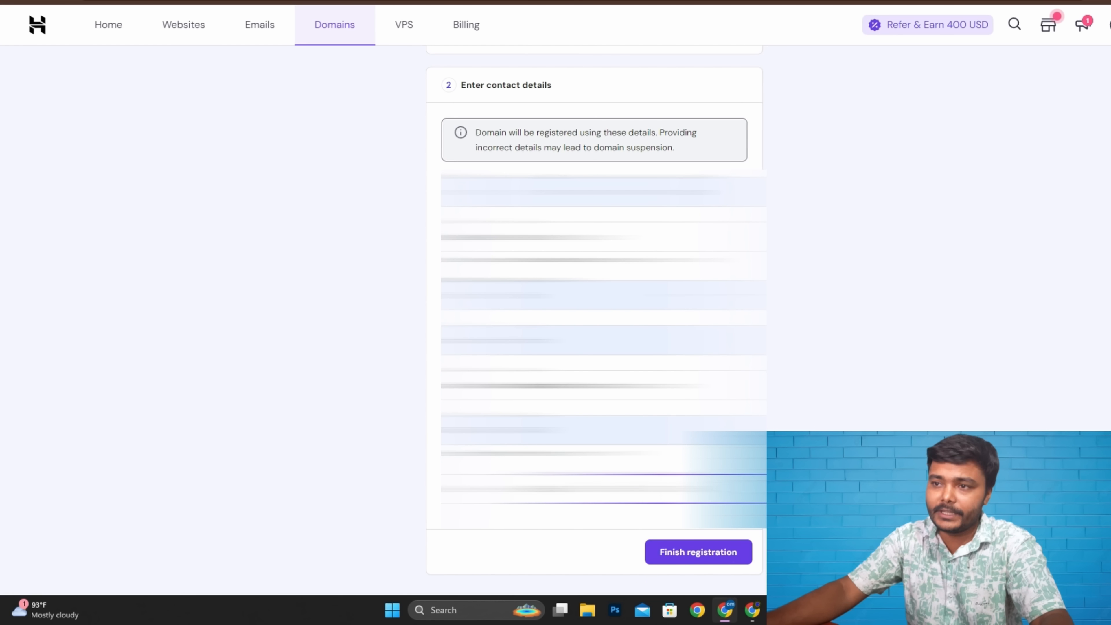
click(677, 545)
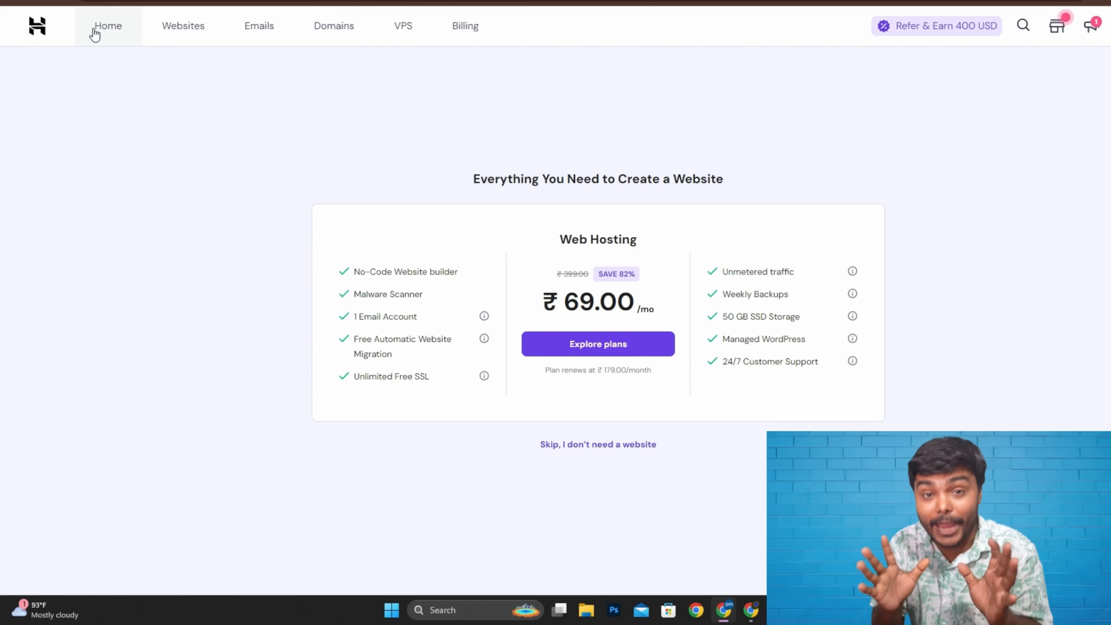
Step: Start setting up the pending Premium hosting as a website for 'Myself or my business'
click(98, 31)
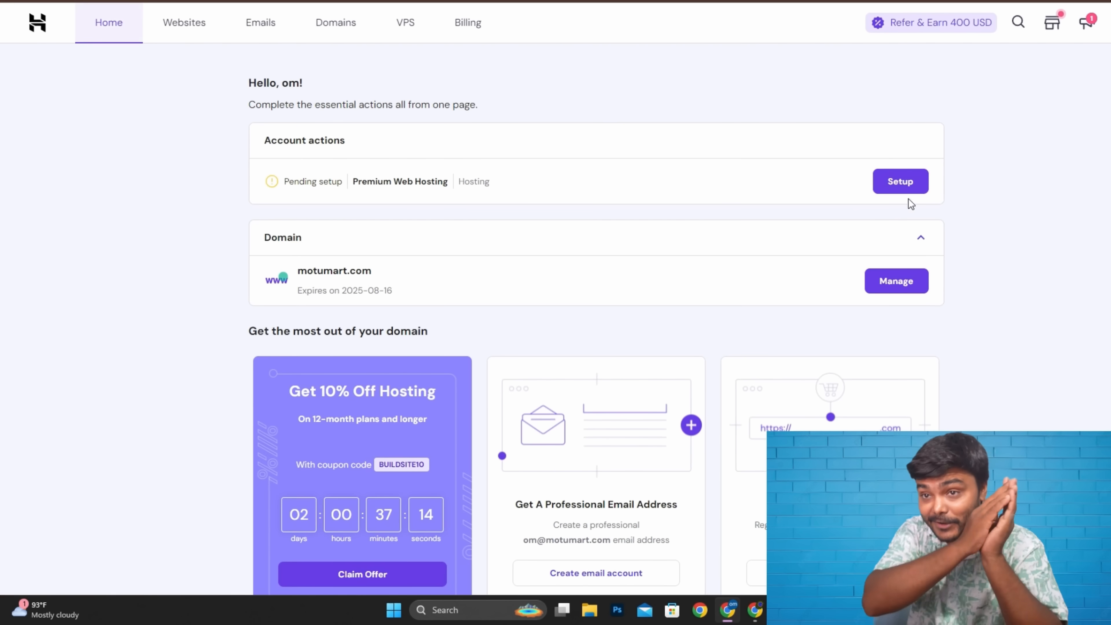
click(901, 182)
click(261, 287)
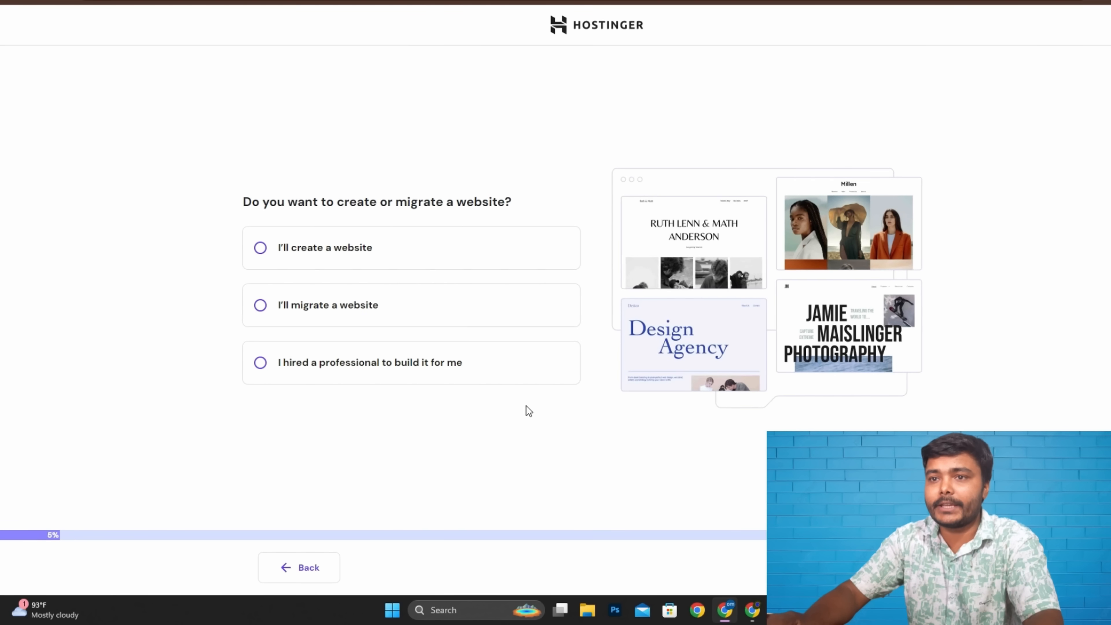
Step: Create a new WordPress website, enter the admin email and password, and choose Online store
click(260, 246)
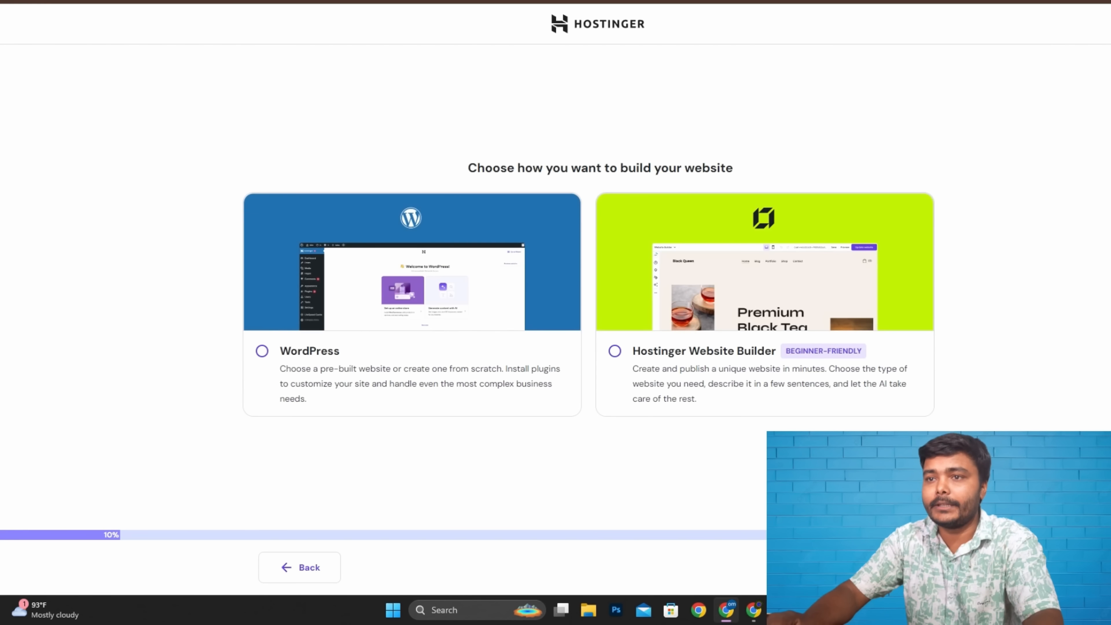
click(262, 353)
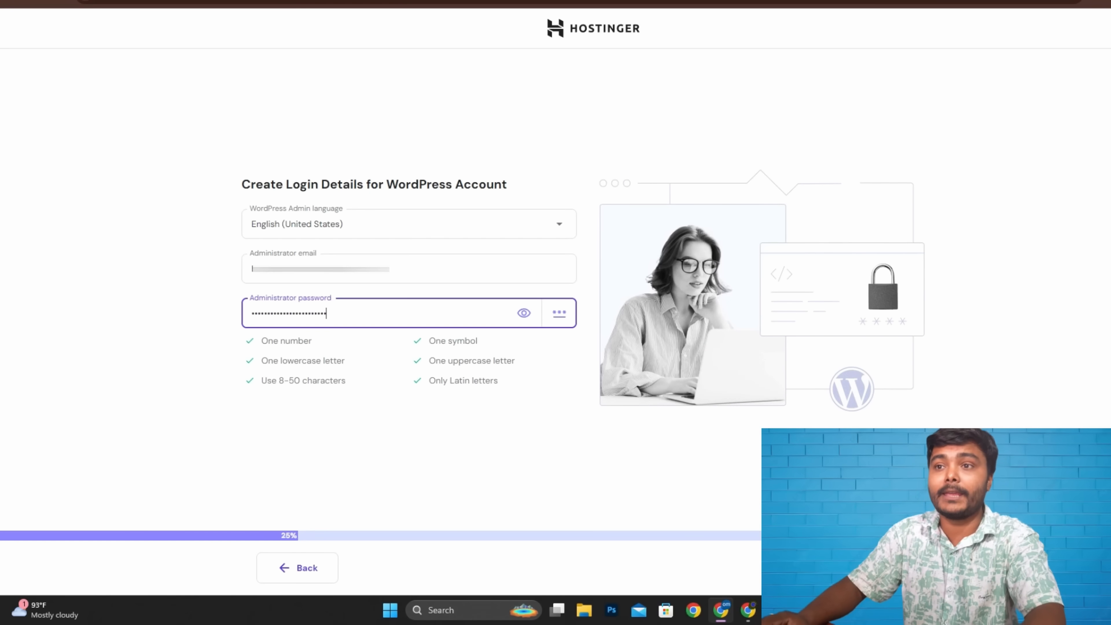
key(Return)
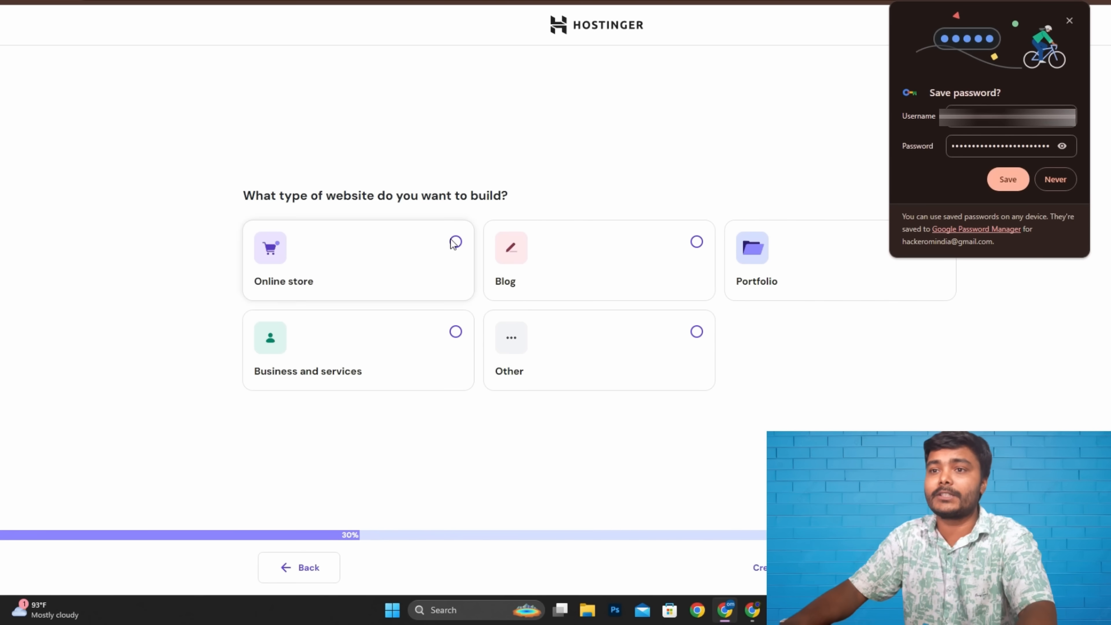
click(358, 260)
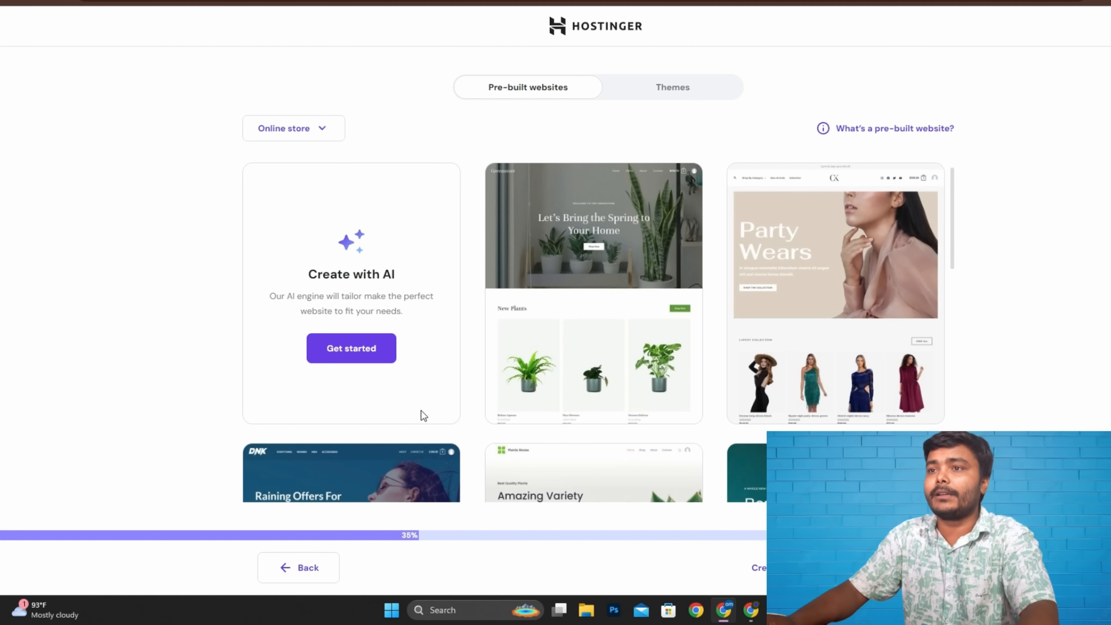
Step: Pick the plant shop template, use motumart.com as the domain, and open the WordPress admin panel
scroll(421, 411, down, 4)
click(622, 306)
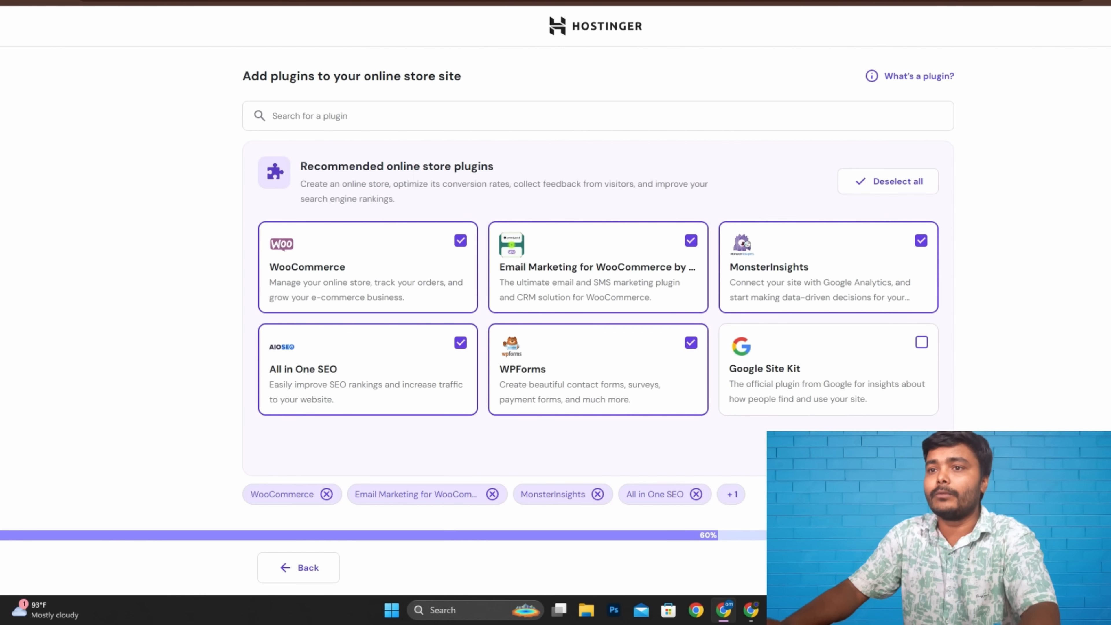
click(426, 326)
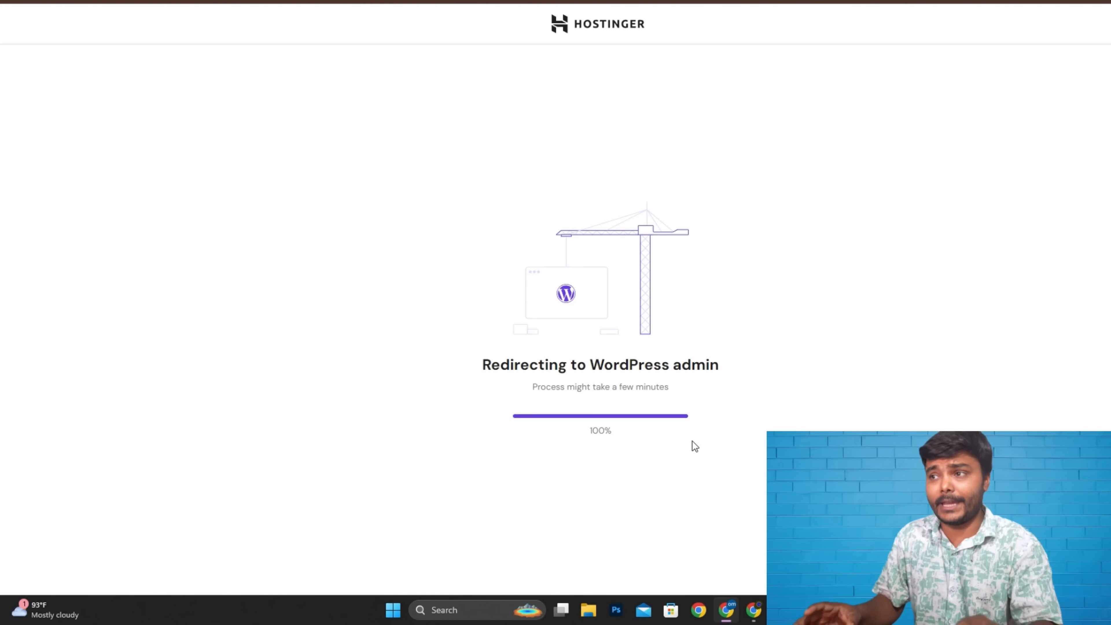
click(994, 131)
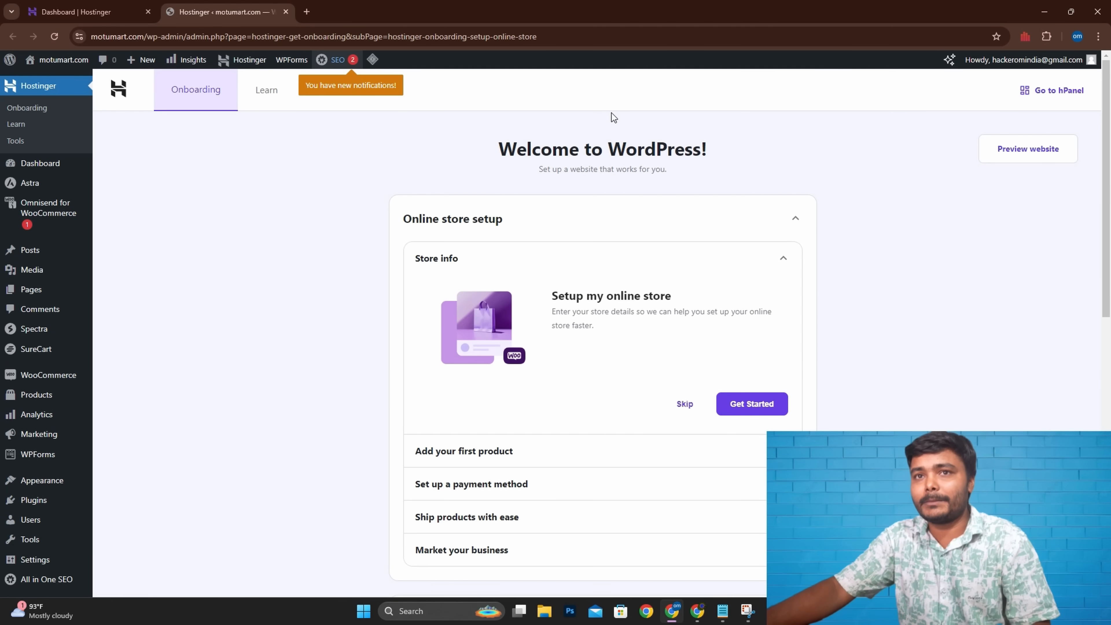
Step: Visit the live plant store homepage and scroll through its example products
mouse_move(76, 59)
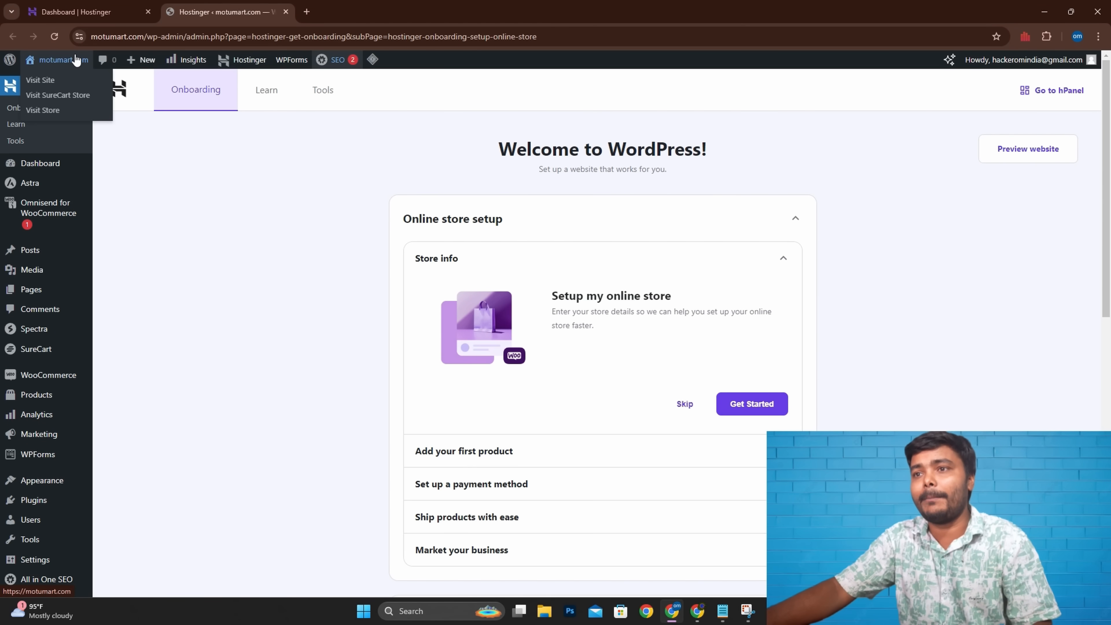
click(53, 81)
scroll(323, 234, down, 6)
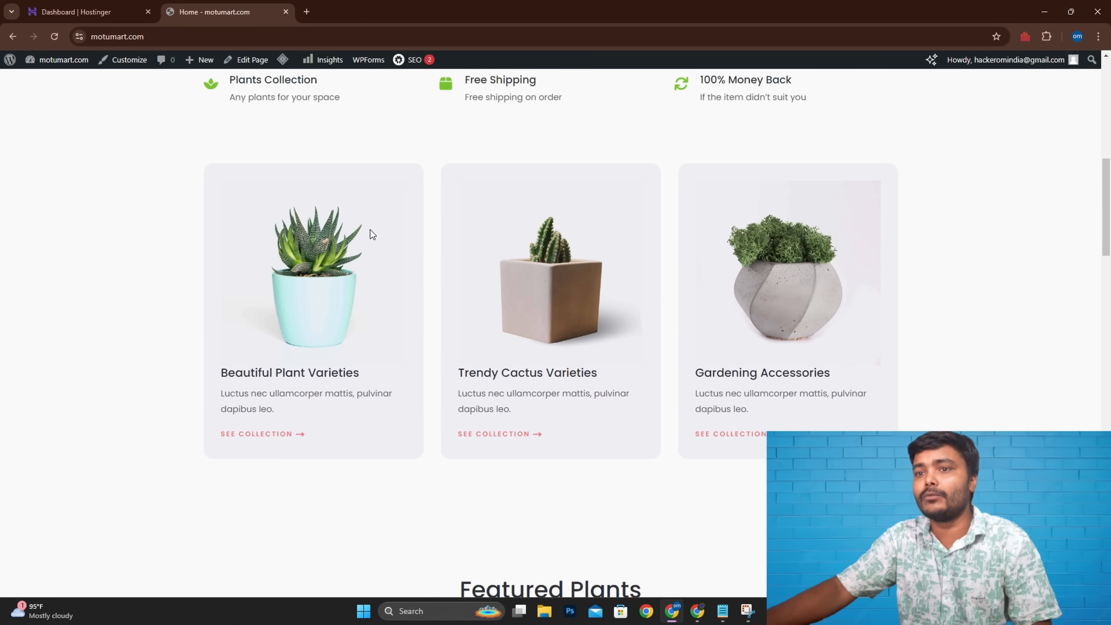
scroll(369, 235, down, 10)
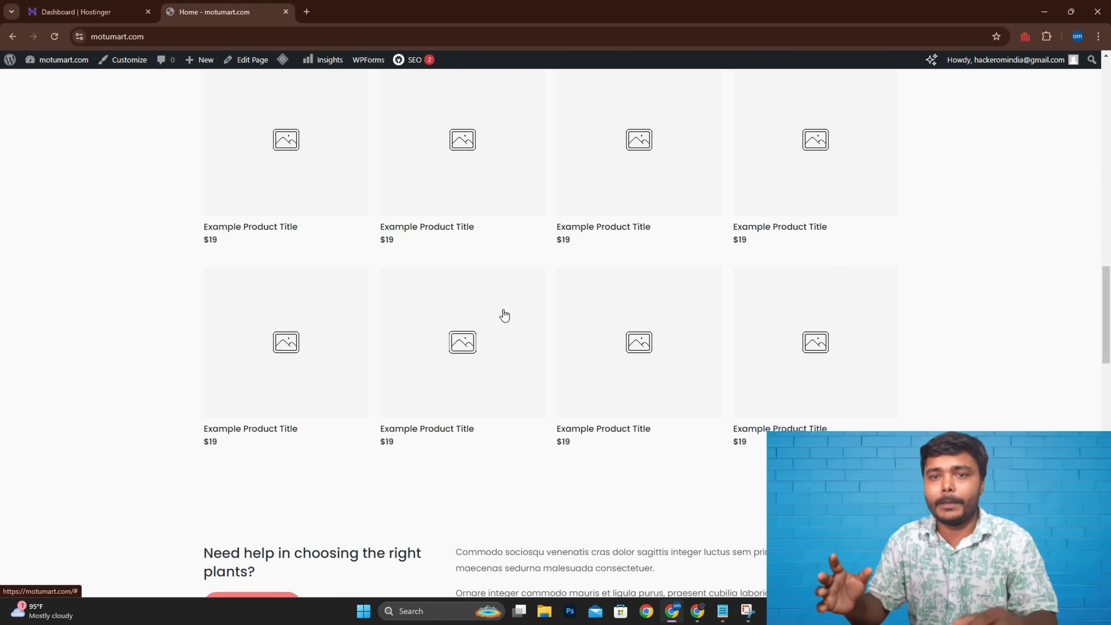
scroll(504, 315, down, 8)
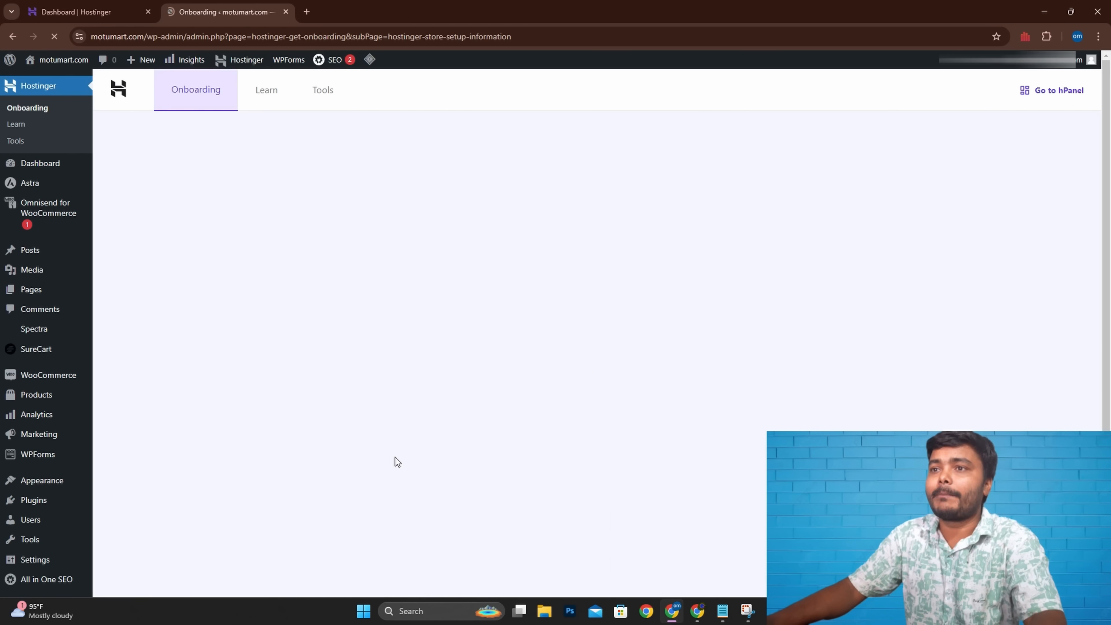
Step: Choose the product type, save the business details, and open the payment method setup without extra plugins
click(534, 248)
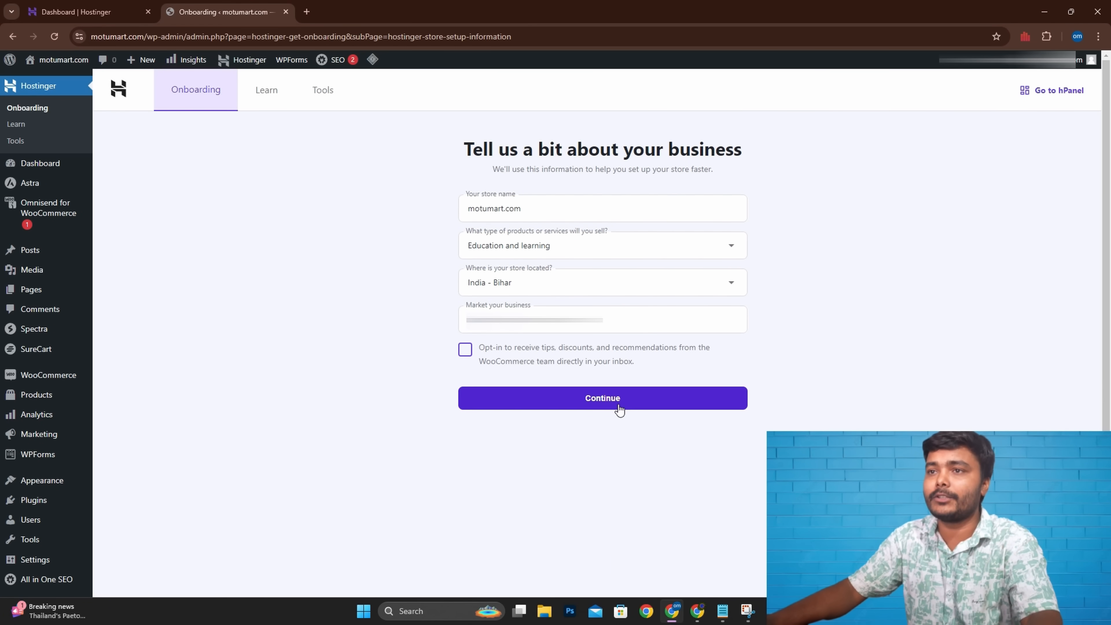
click(619, 398)
scroll(682, 389, down, 1)
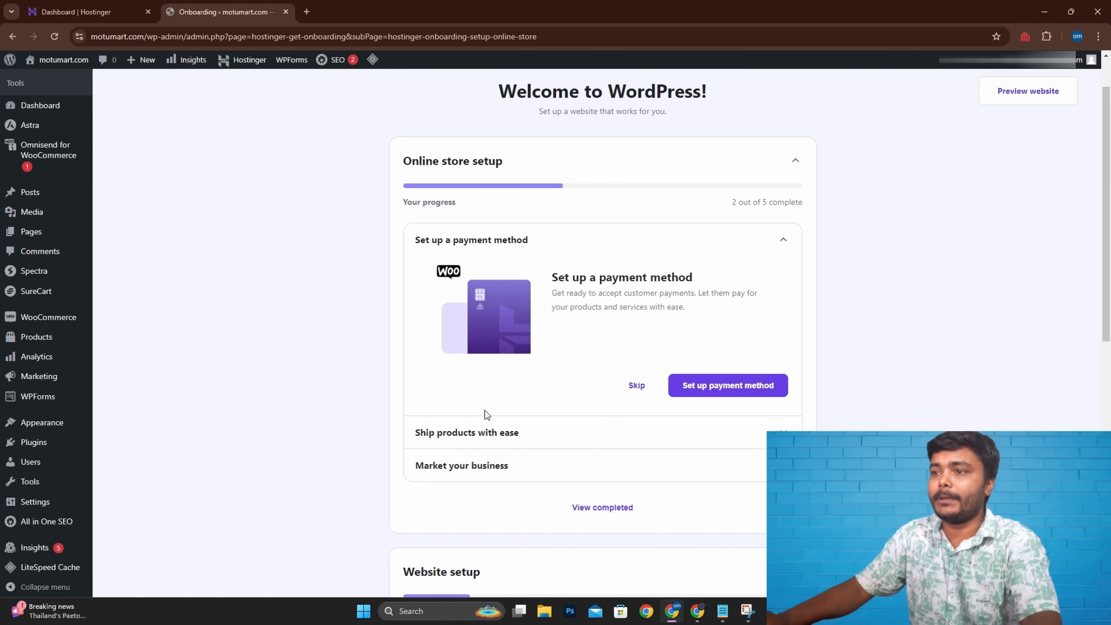
click(727, 385)
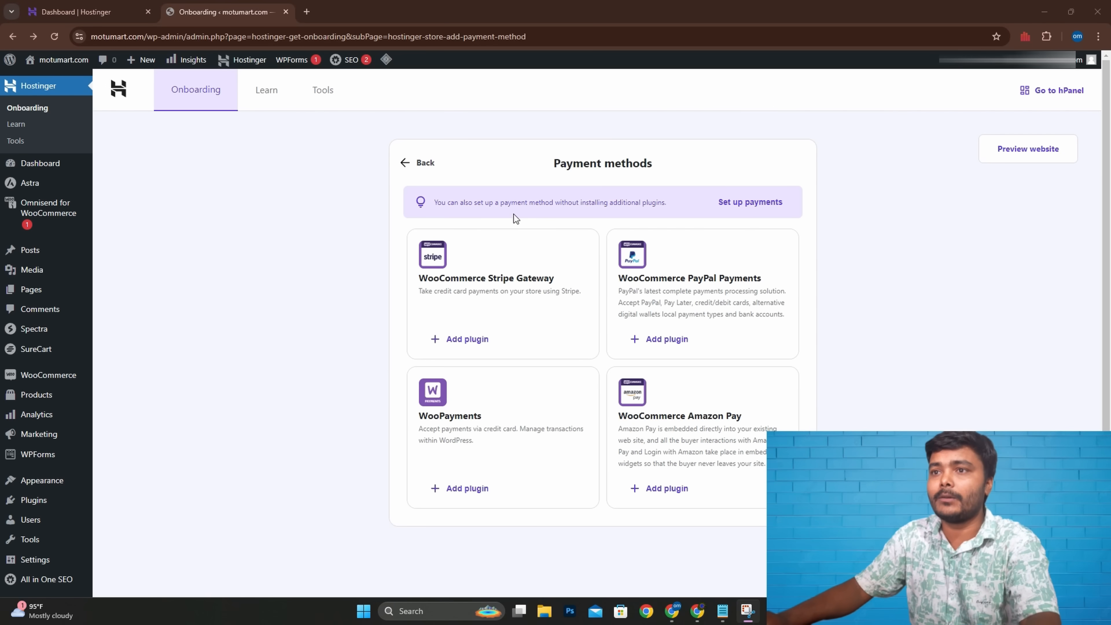
click(750, 205)
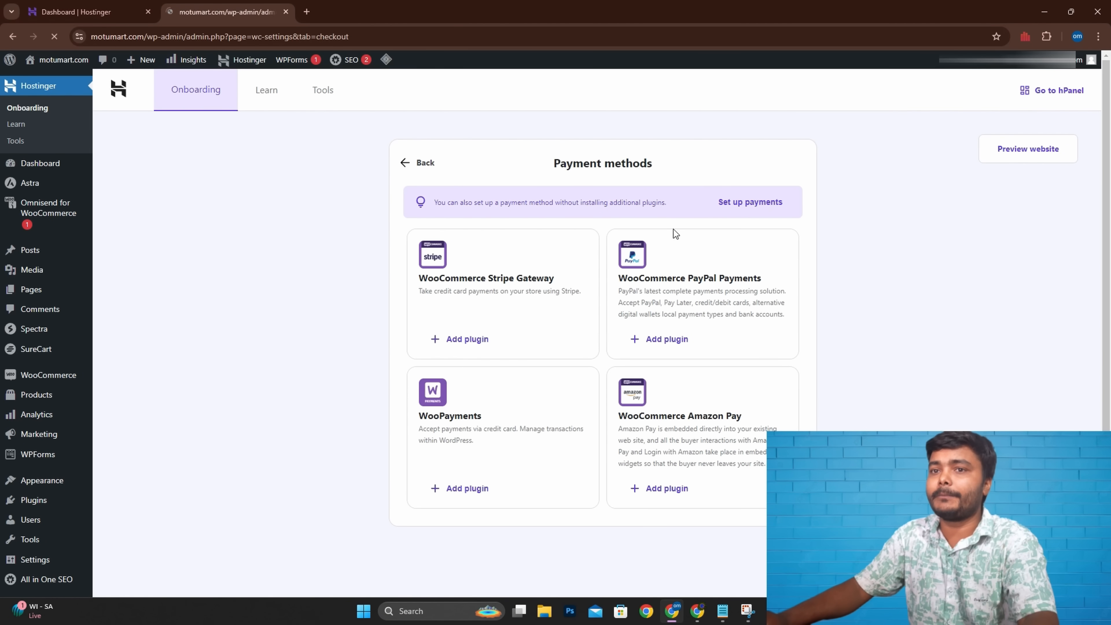
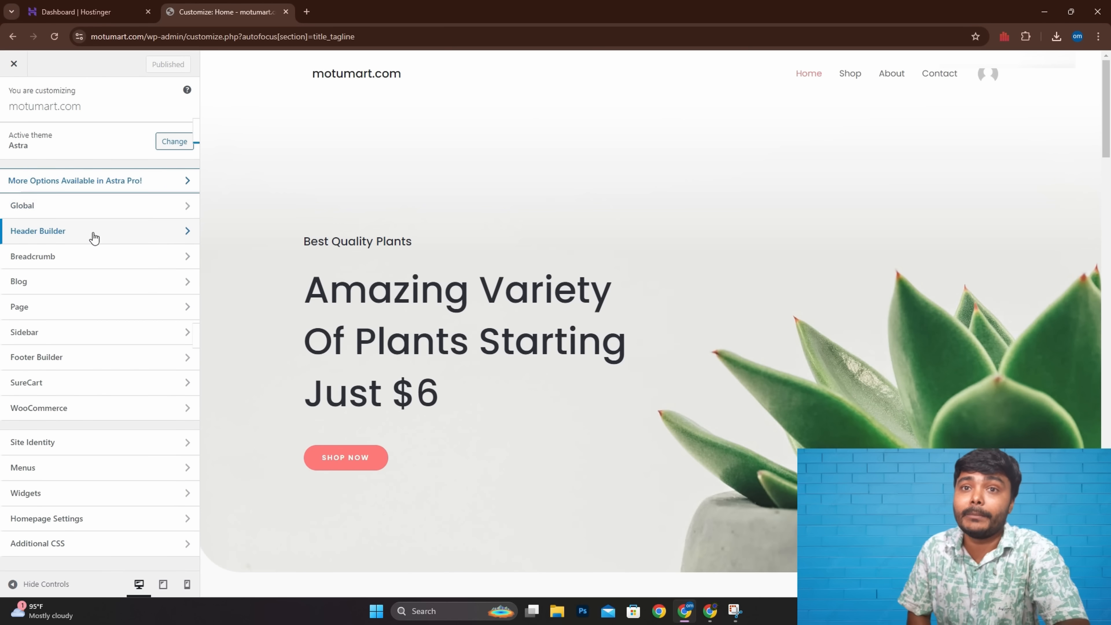
Step: Upload the MOTUMART image as the header logo and crop it tightly around the logo
click(94, 231)
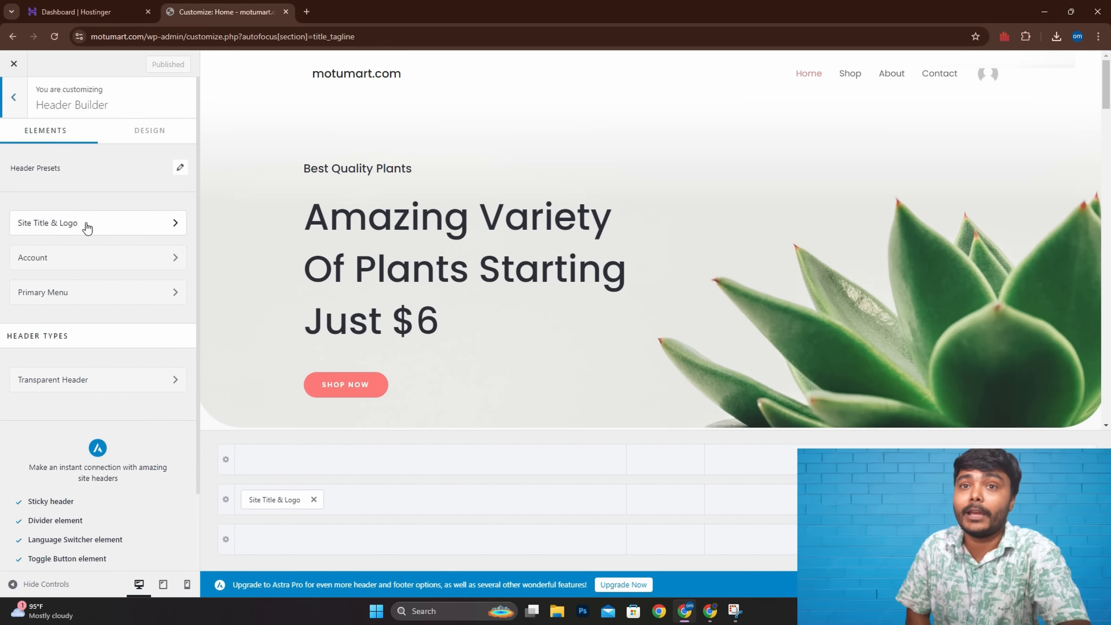
click(87, 224)
click(87, 366)
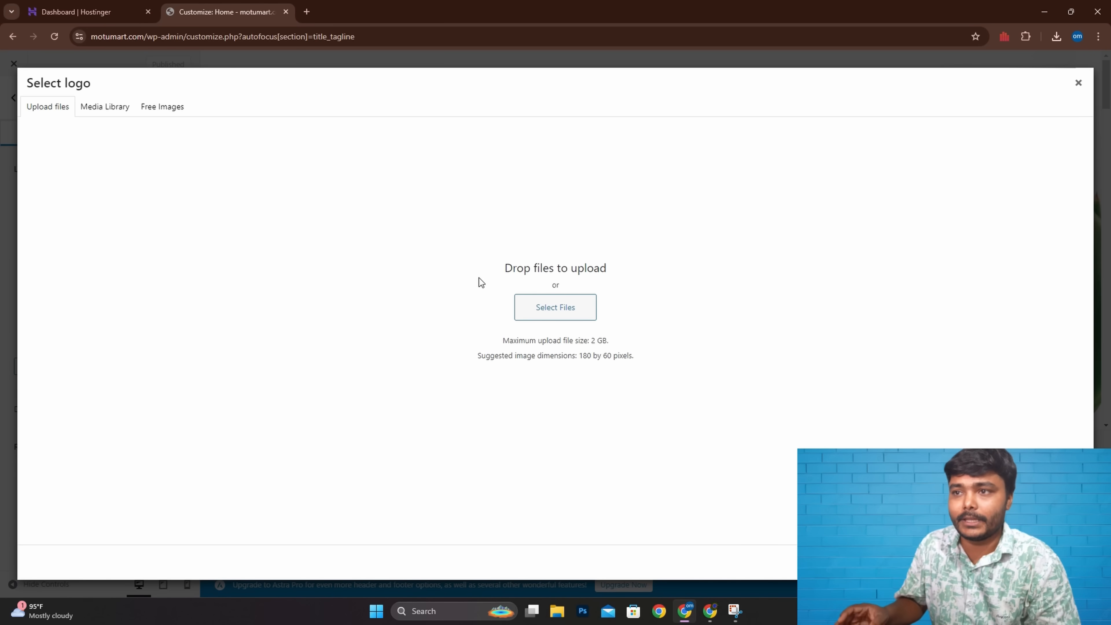
click(539, 307)
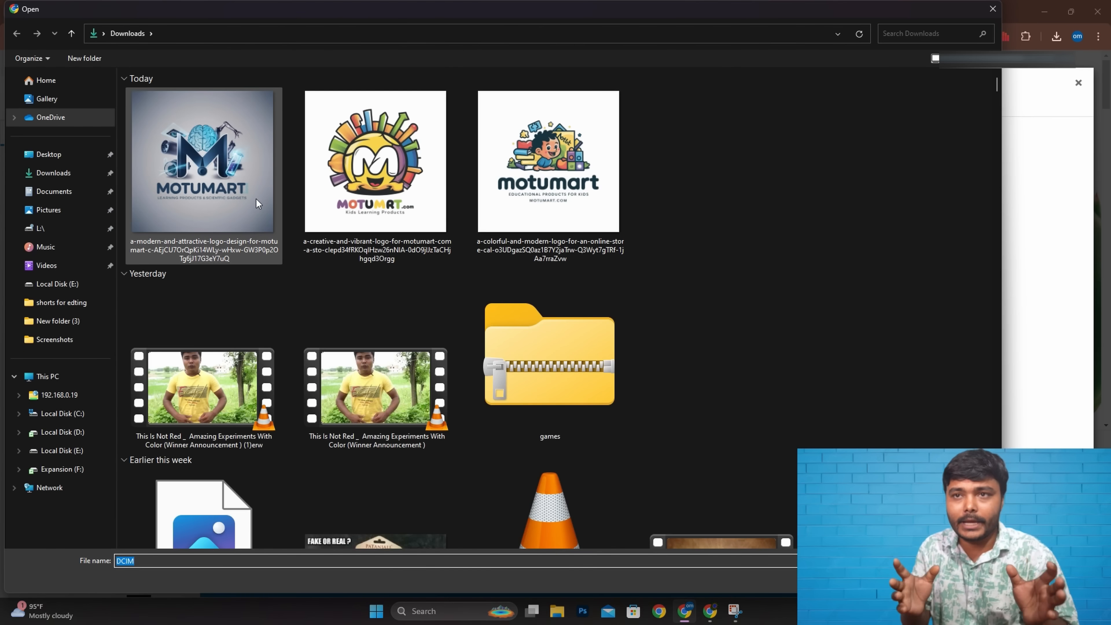
double_click(215, 187)
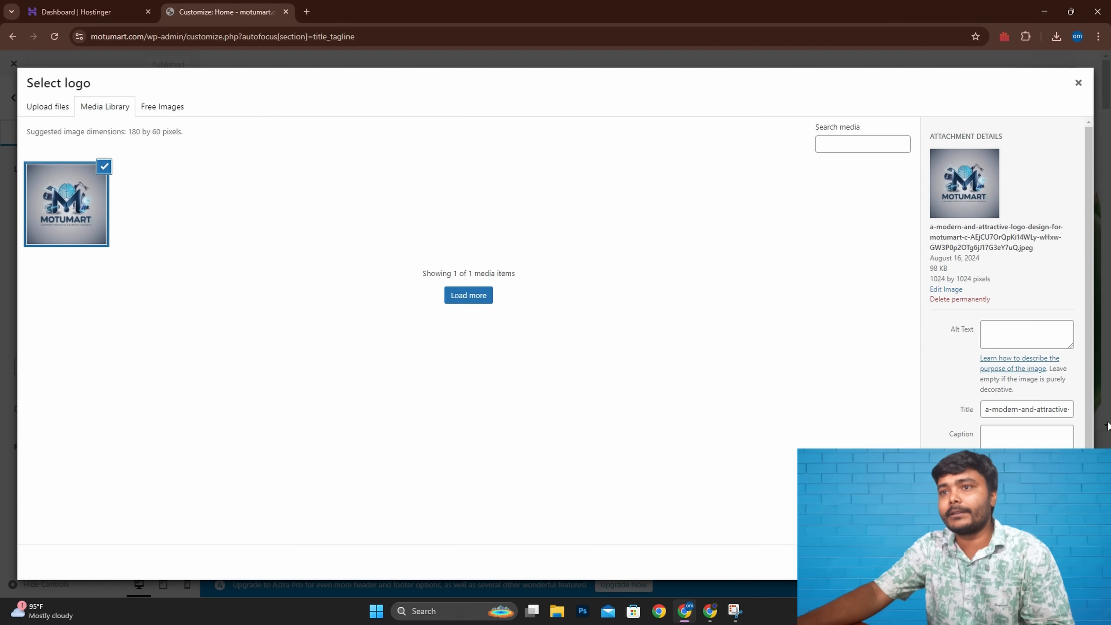
click(1064, 562)
drag(776, 244, 803, 96)
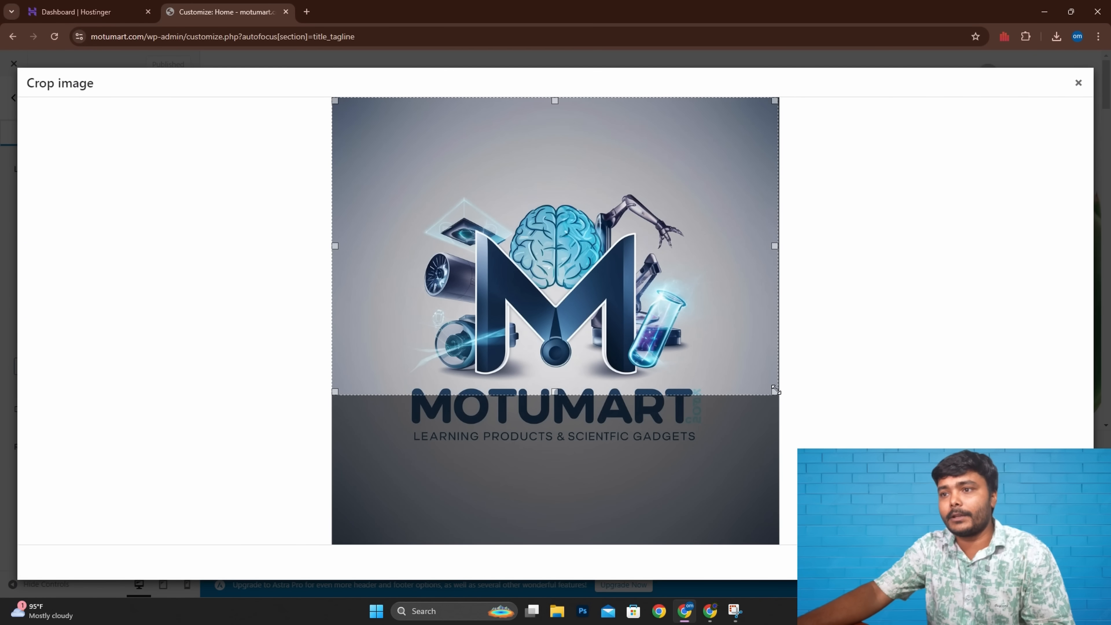
drag(776, 390, 793, 543)
drag(775, 100, 751, 187)
drag(335, 541, 396, 484)
drag(751, 481, 716, 470)
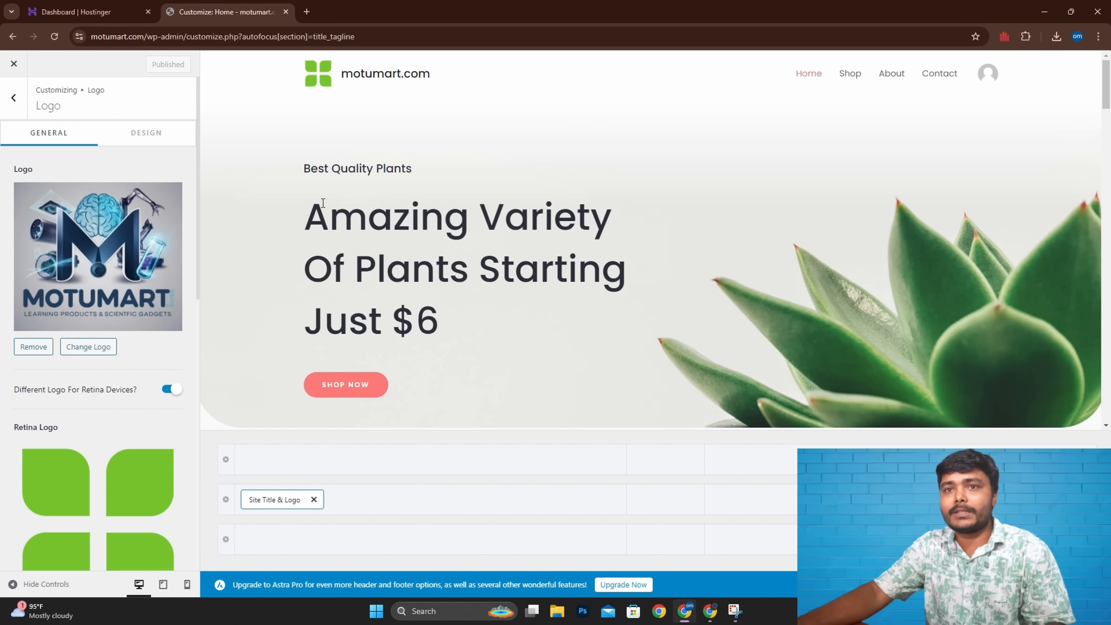
Step: Set the MOTUMART image as the retina logo and publish the header changes
scroll(87, 280, down, 7)
click(87, 279)
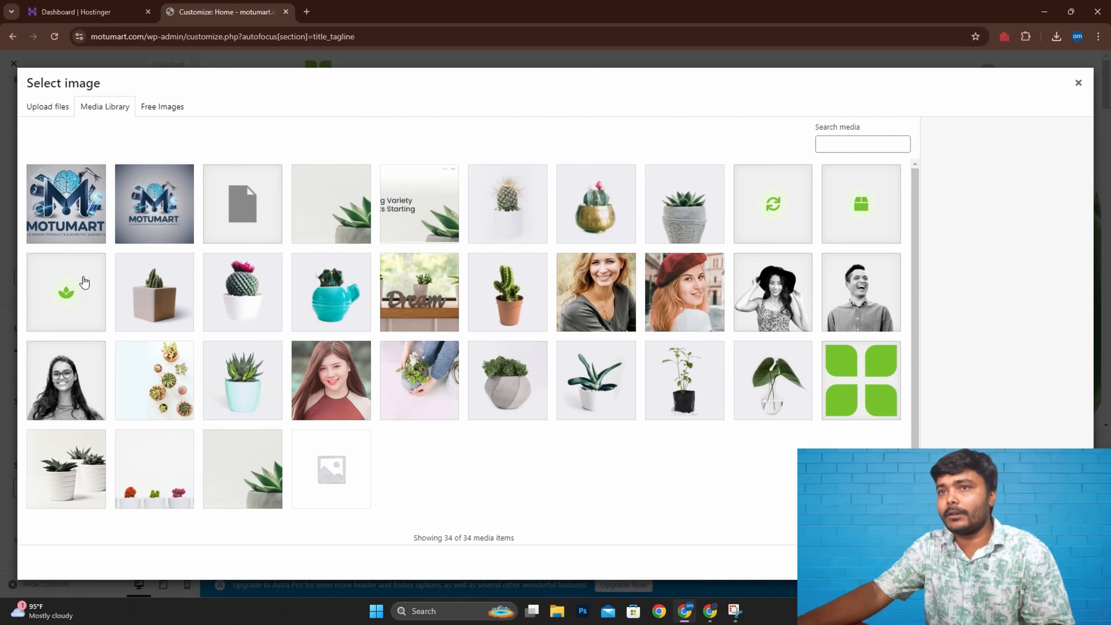
click(70, 224)
click(1059, 562)
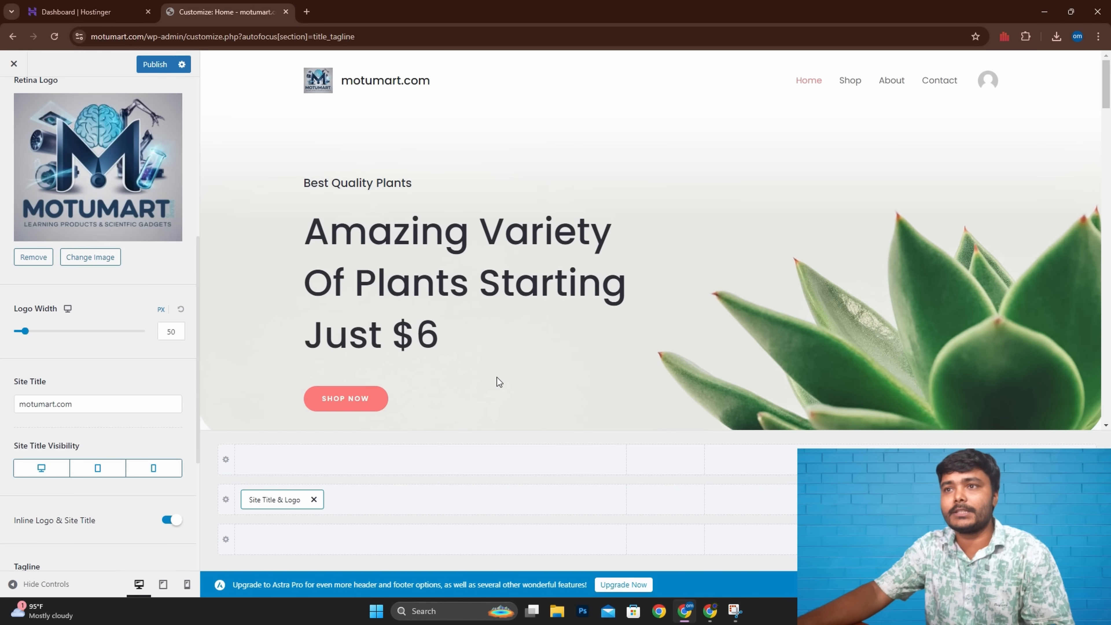
click(15, 64)
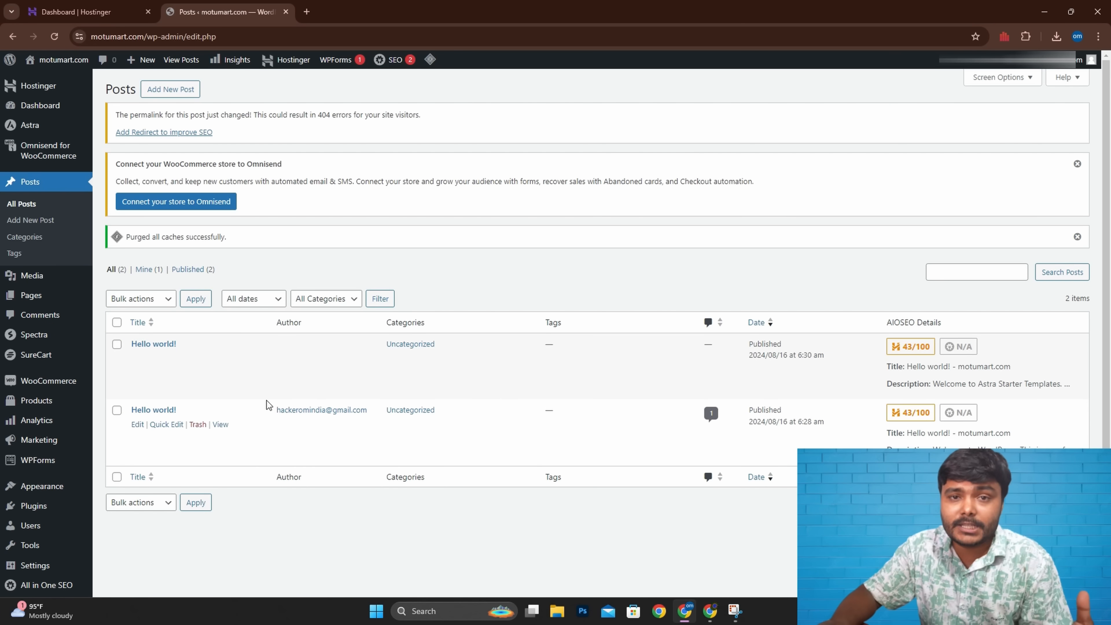
Step: Go back to the motumart.com admin Dashboard from the admin bar
mouse_move(35, 106)
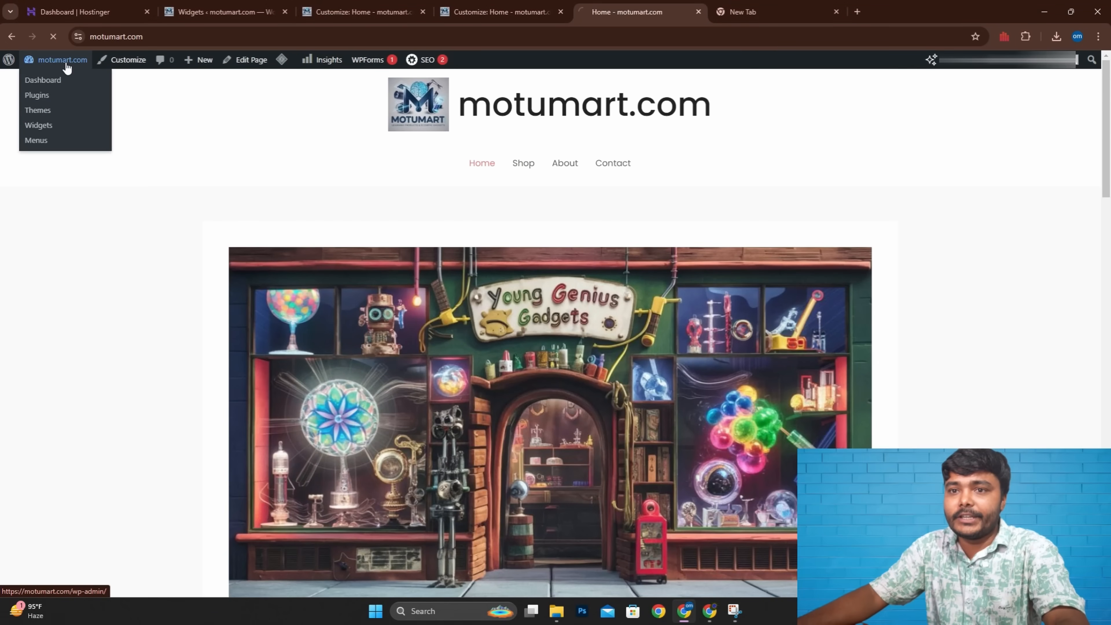
click(61, 75)
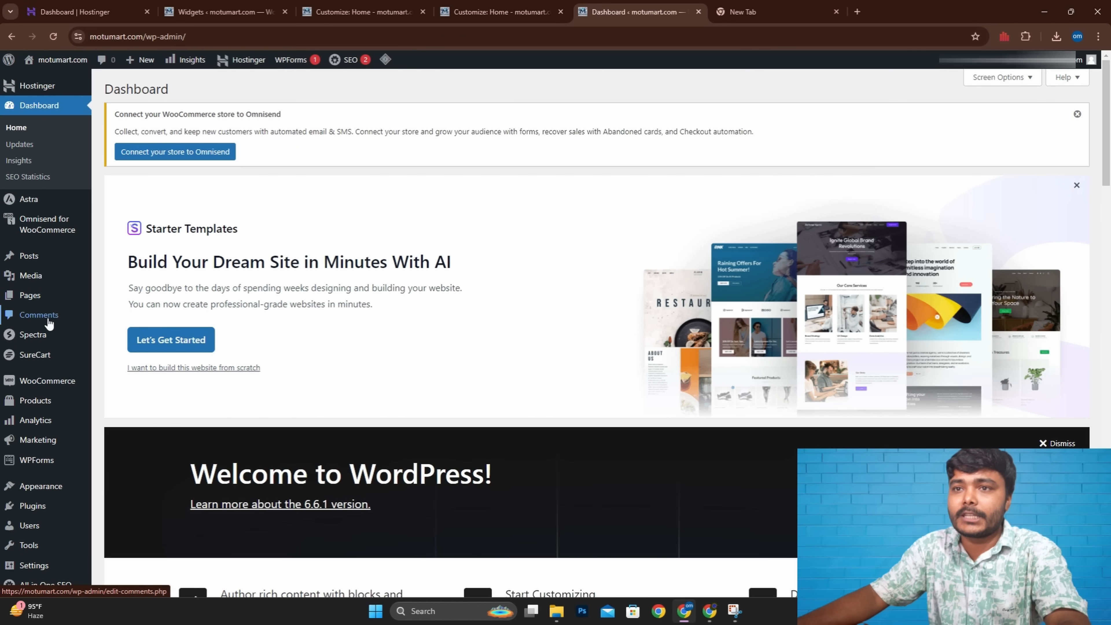
Step: Add the Wooden Reptile Robot STEM Kit at ₹399, on sale for ₹299, with a short description, and publish it
mouse_move(49, 414)
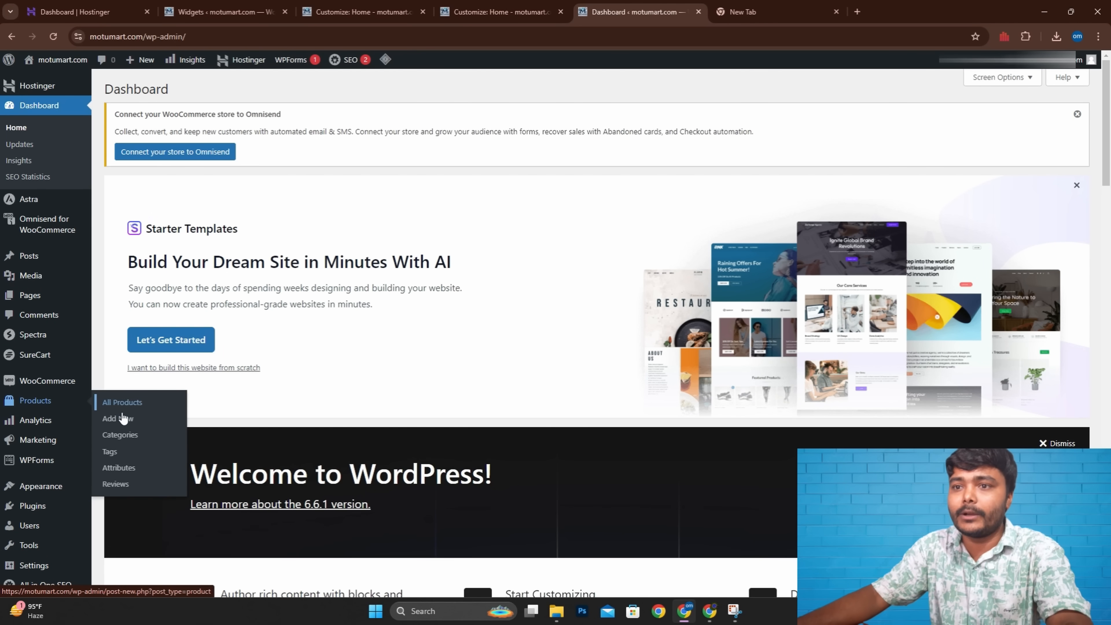
click(122, 418)
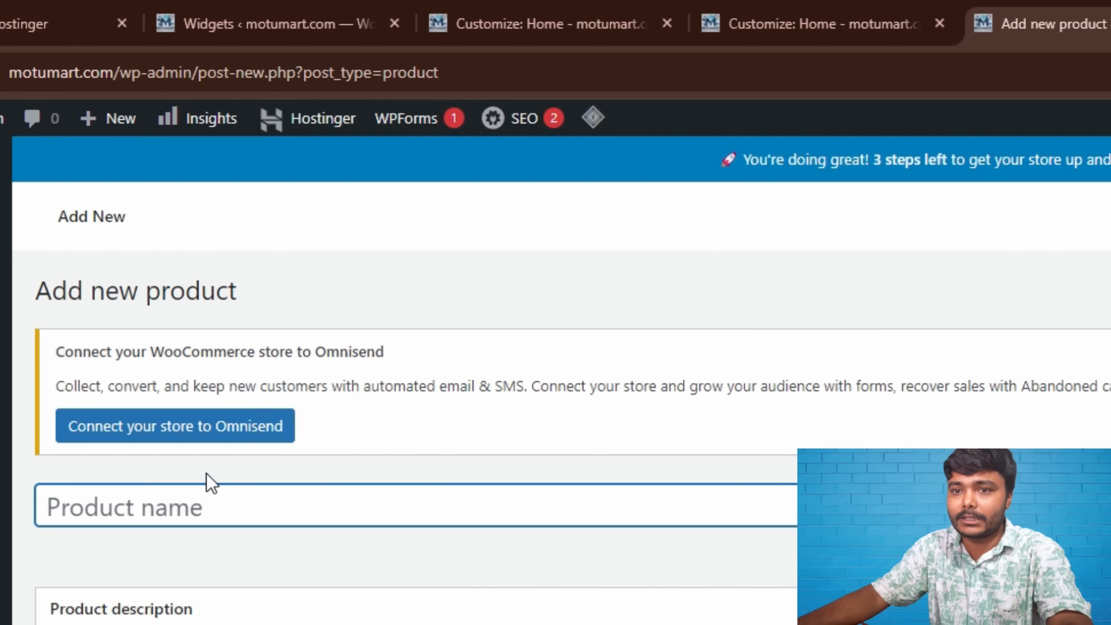
key(ctrl+v)
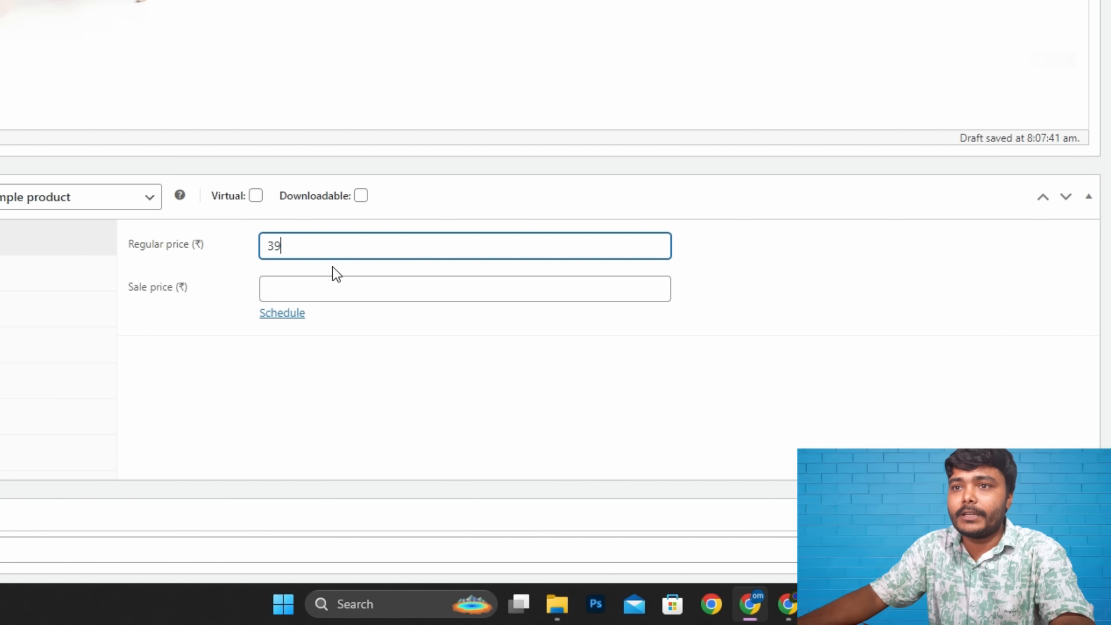
click(359, 289)
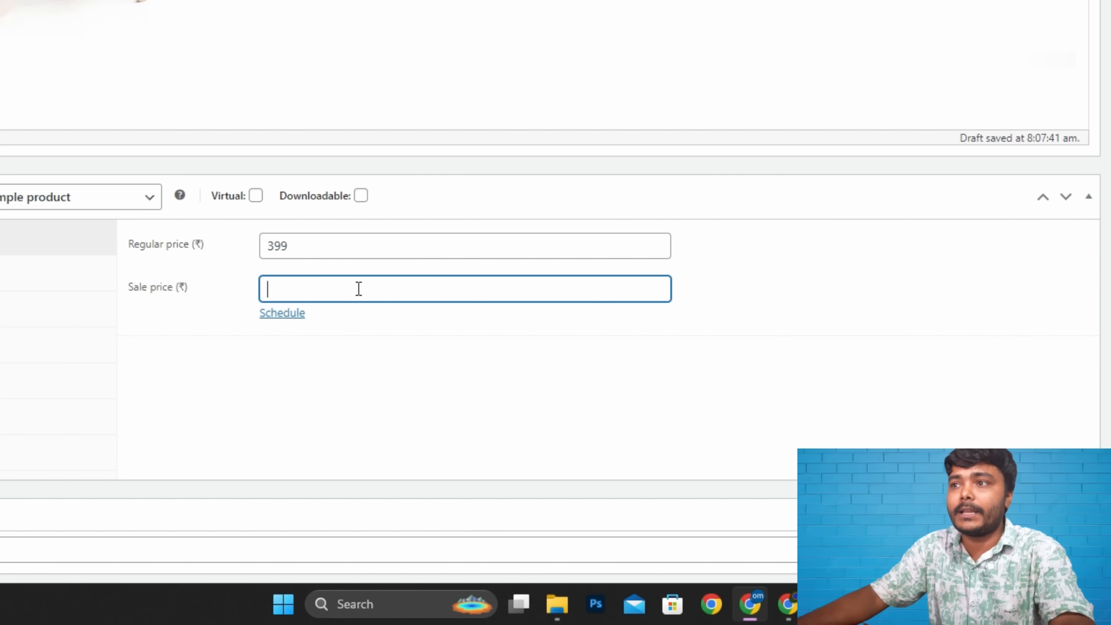
text(299)
scroll(359, 289, down, 4)
click(268, 105)
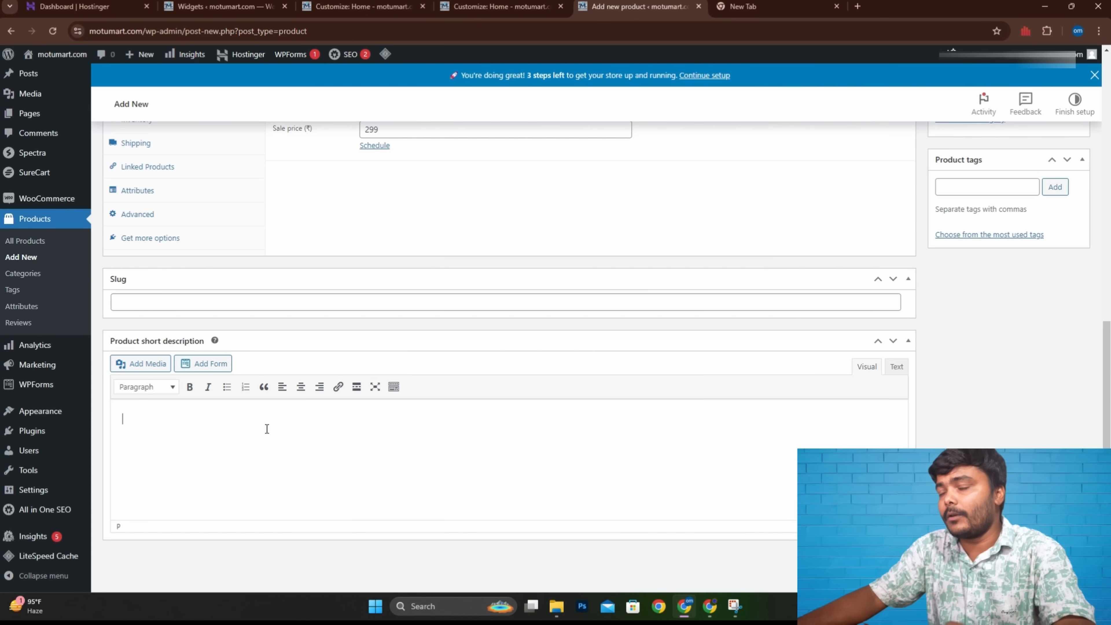
key(ctrl+v)
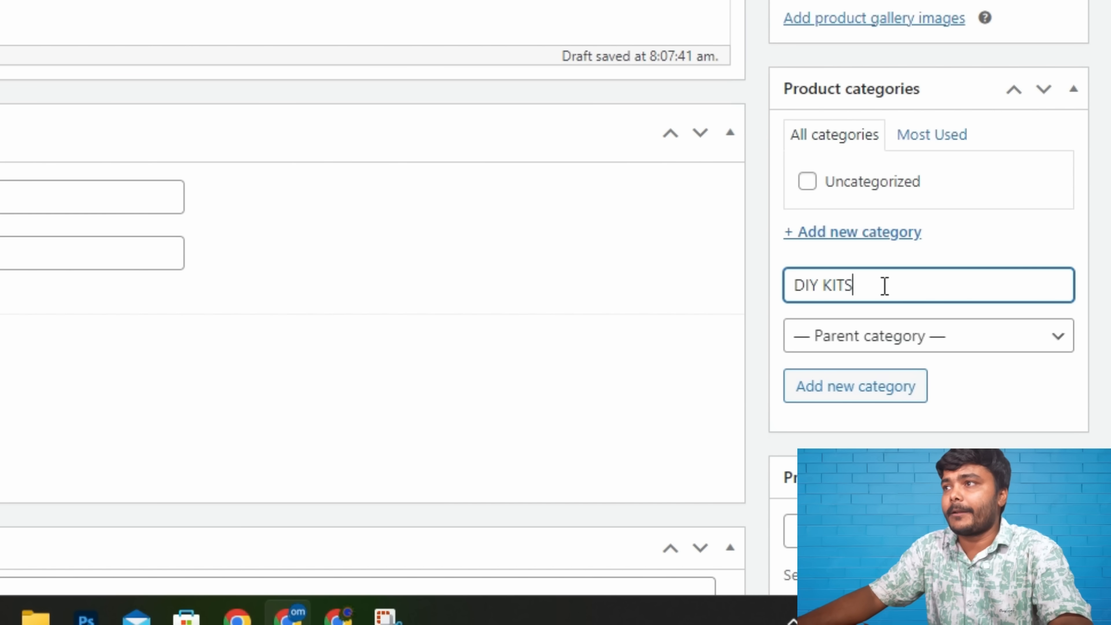
scroll(885, 286, up, 4)
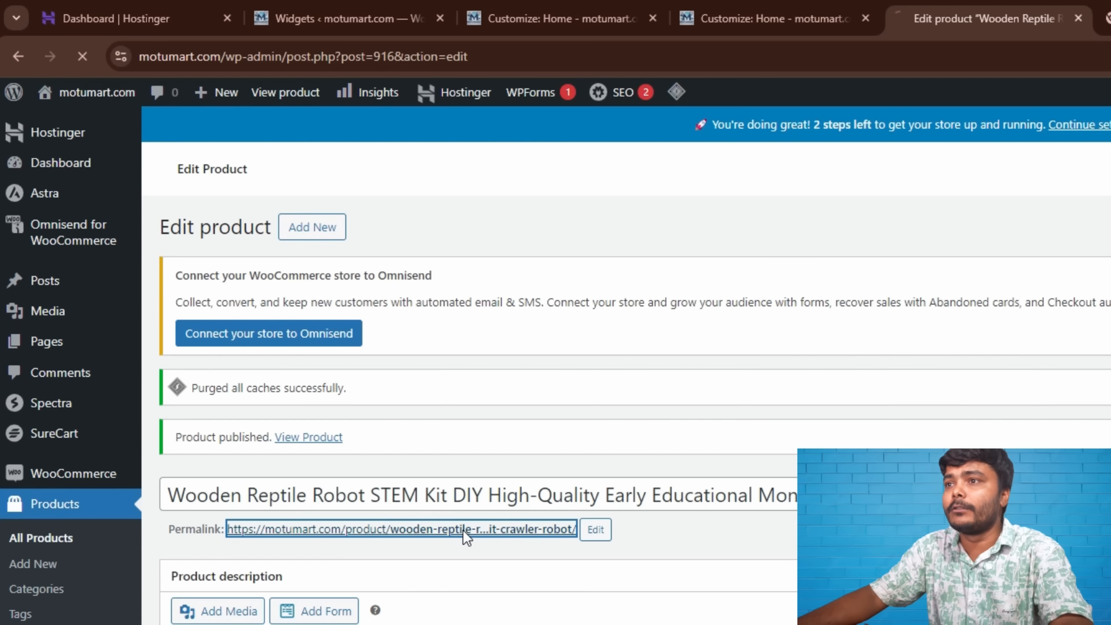
click(310, 435)
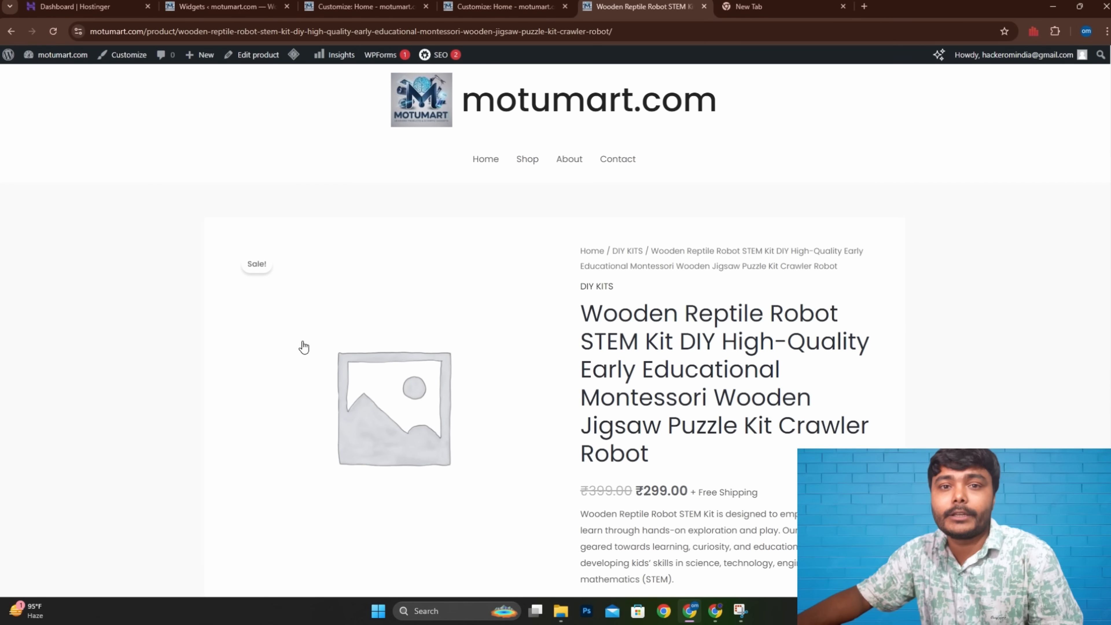
Step: Scroll through the 11 shop products, including the new robot kit, then open SIGN UP / LOG IN
scroll(549, 356, down, 5)
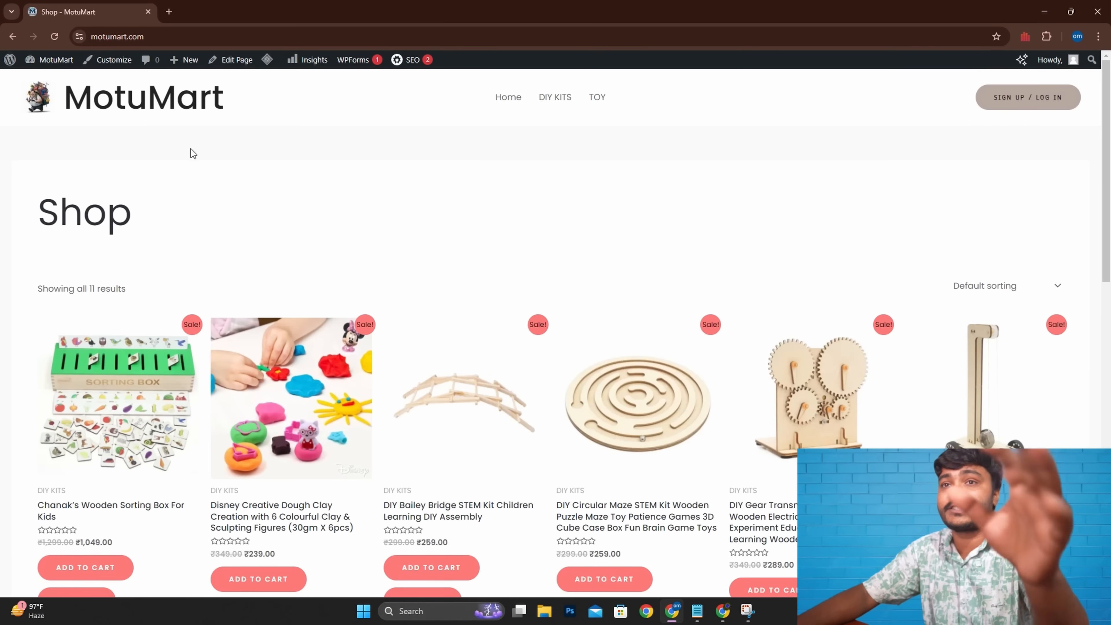
scroll(269, 170, down, 14)
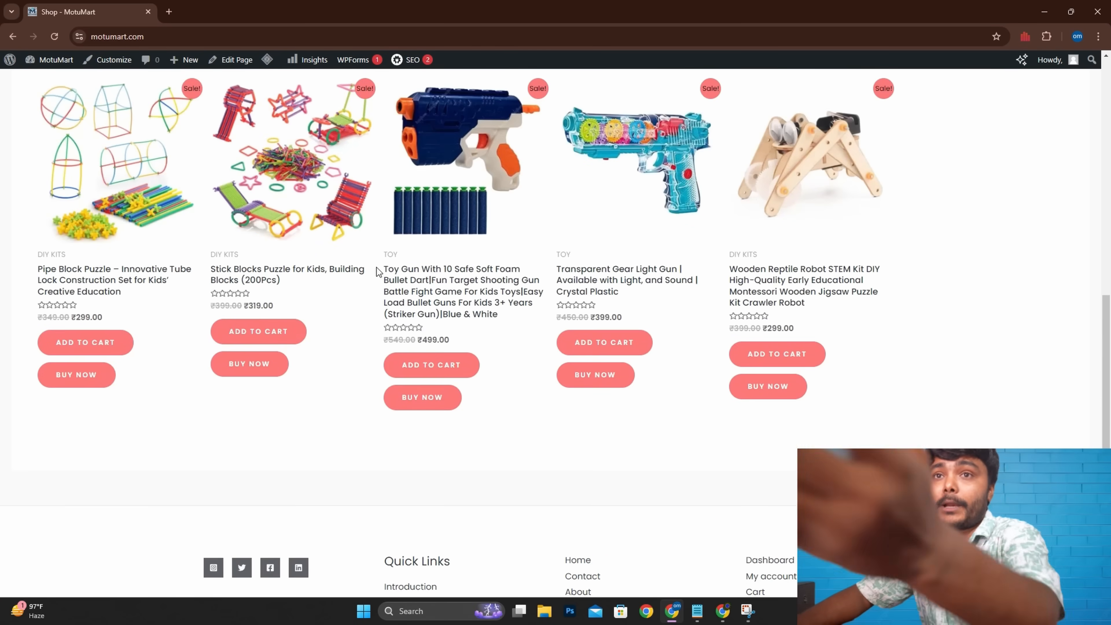
scroll(429, 382, up, 8)
scroll(429, 383, up, 6)
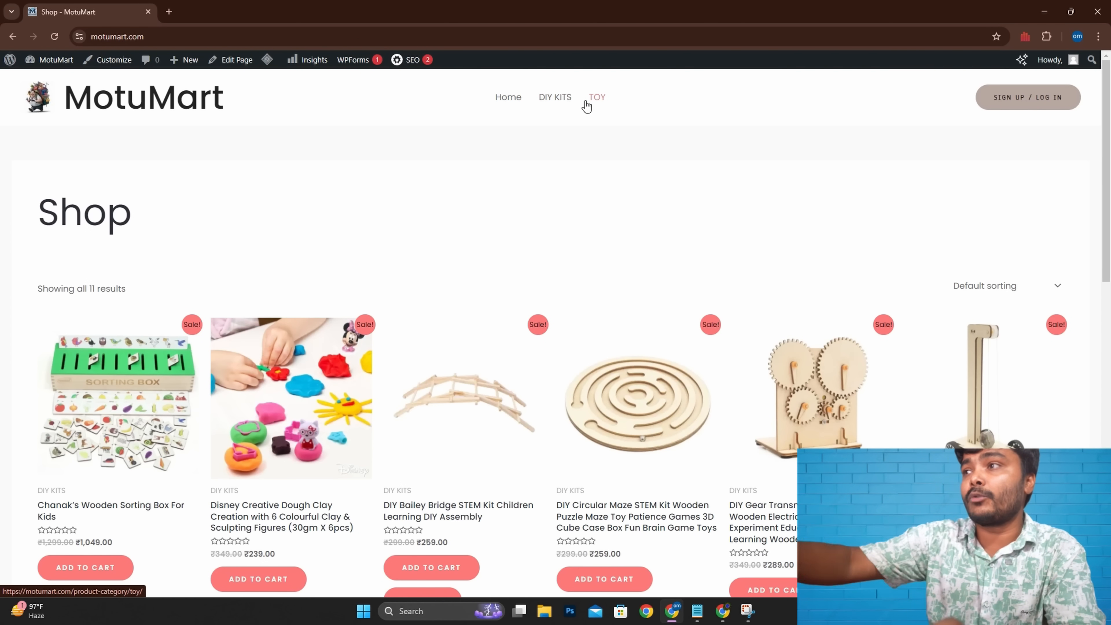
click(1025, 106)
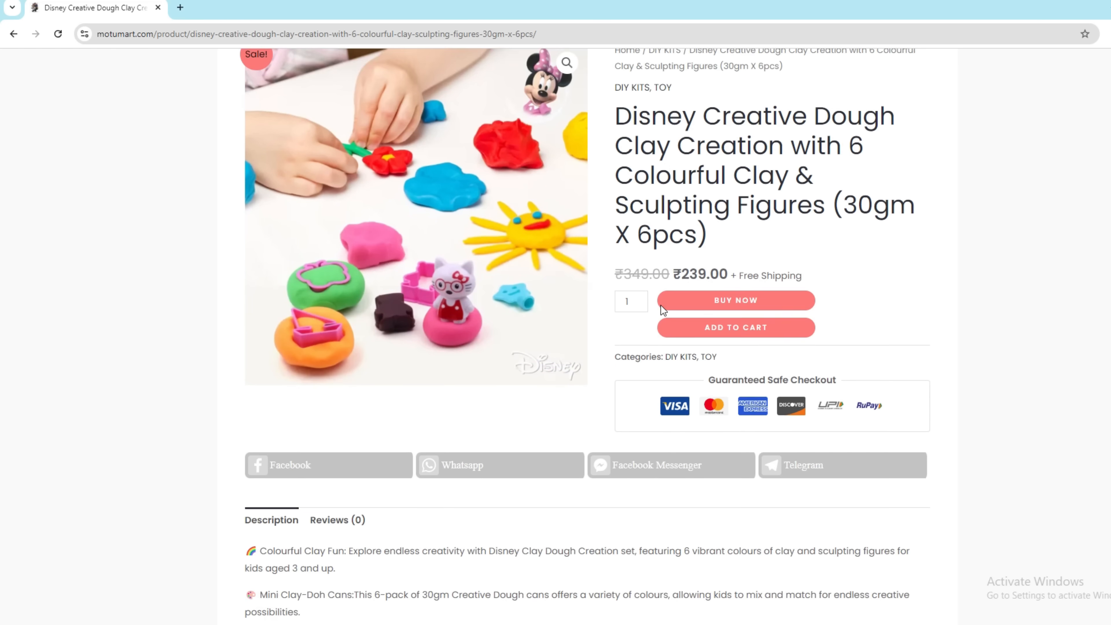
Step: Buy the dough clay set, confirm Cashfree Payments appears at checkout, and try placing the order
scroll(660, 305, down, 1)
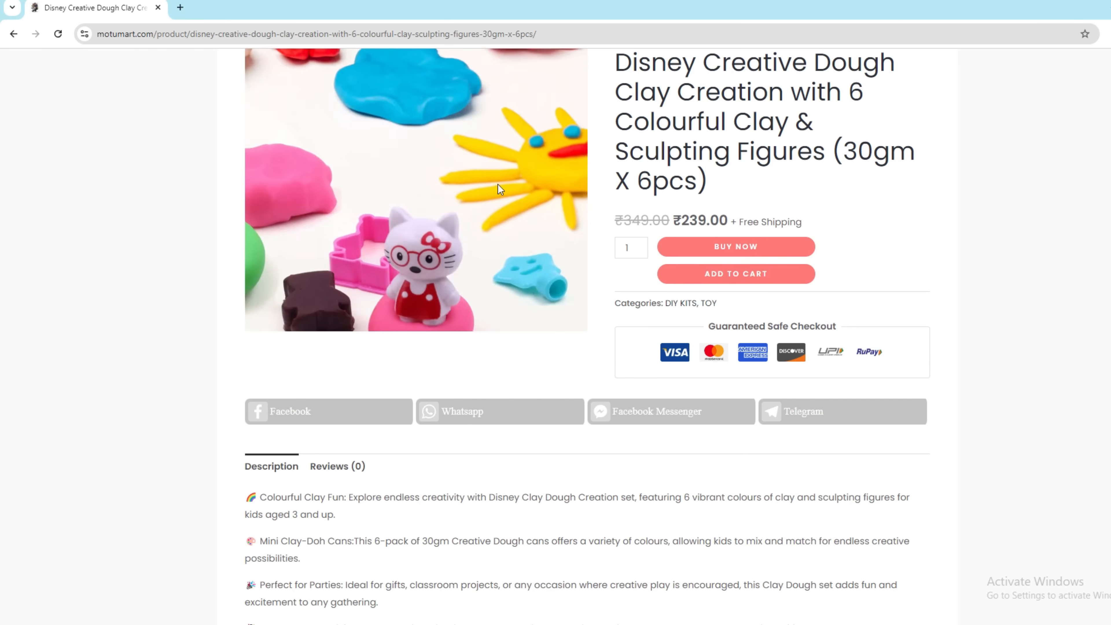
scroll(469, 386, down, 1)
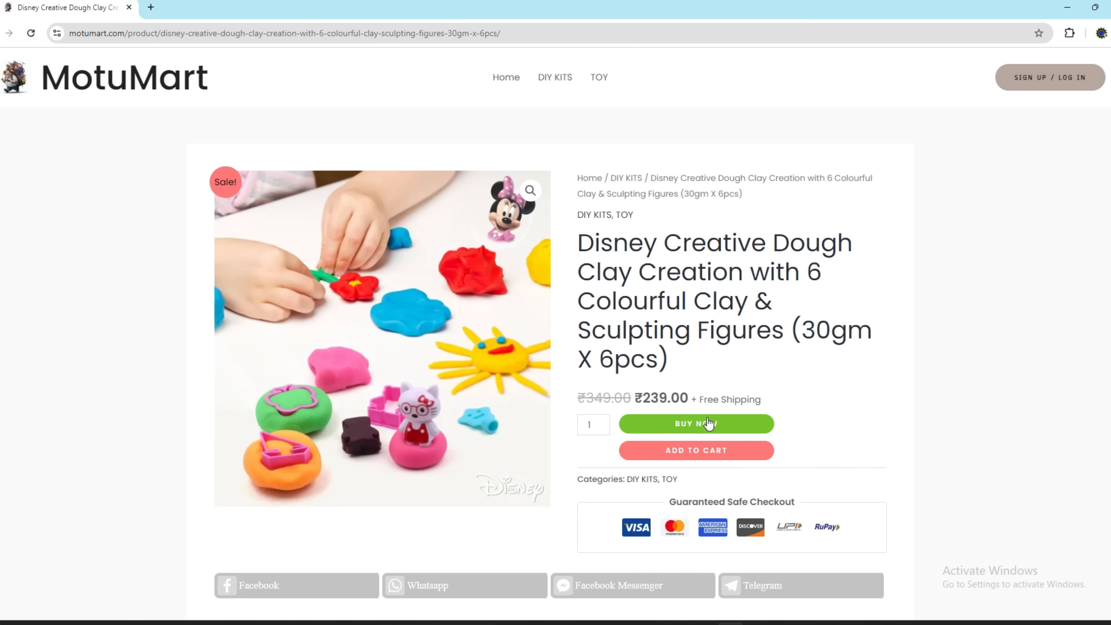
click(709, 423)
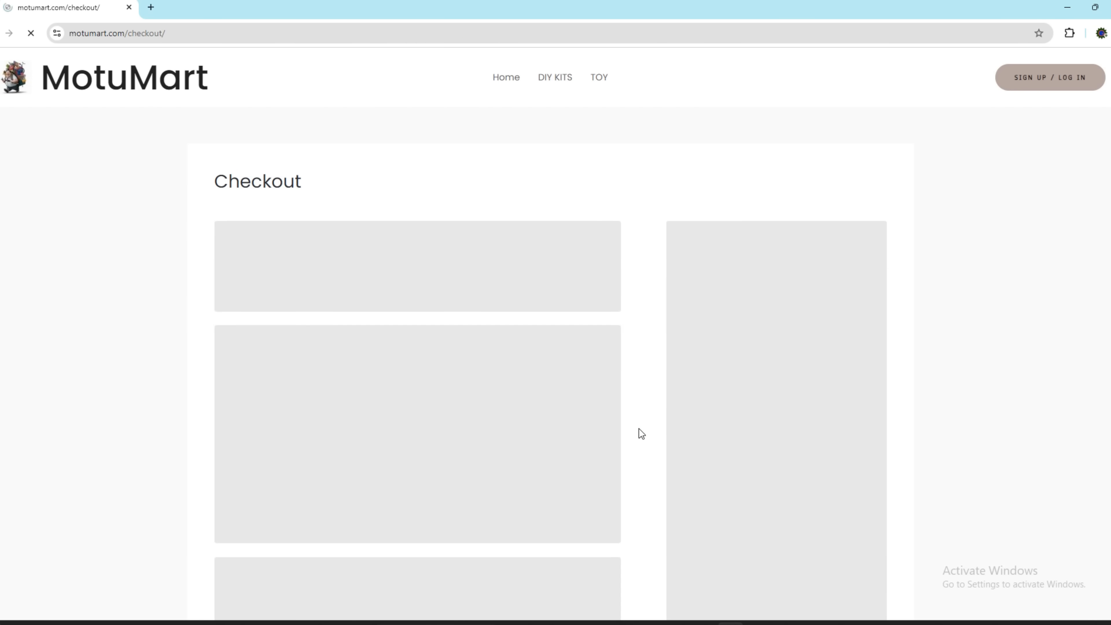
scroll(470, 316, down, 3)
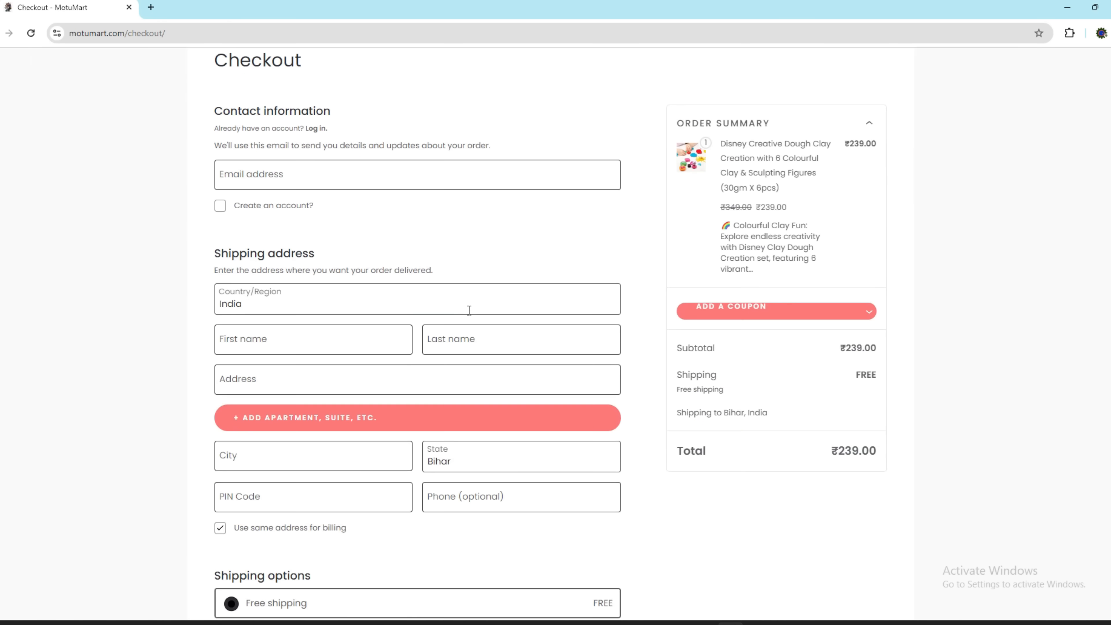
scroll(469, 310, down, 10)
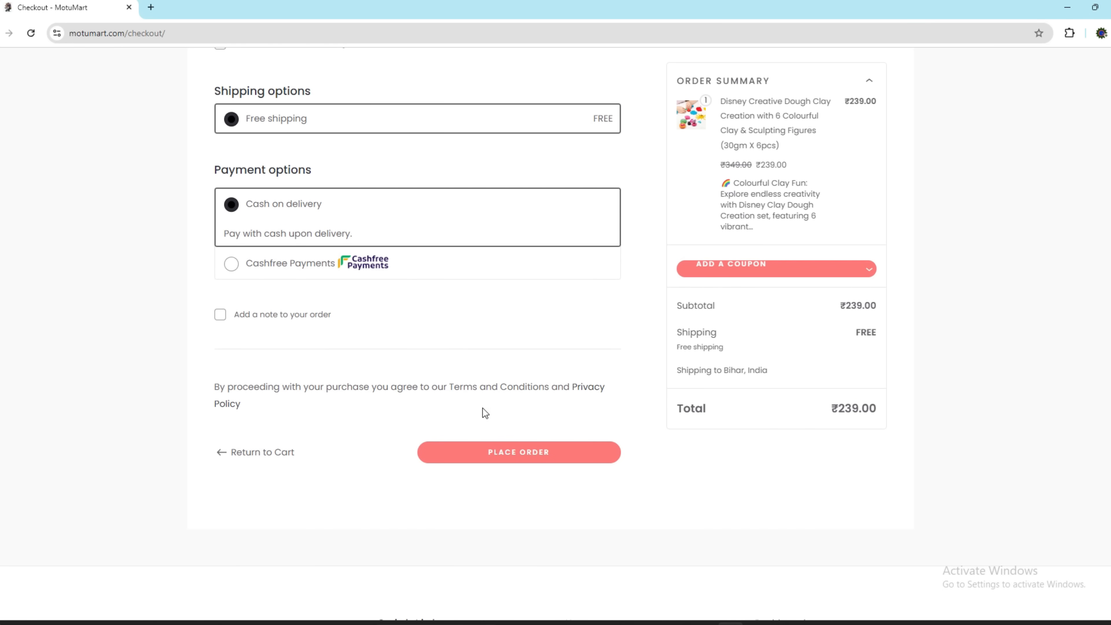
click(498, 455)
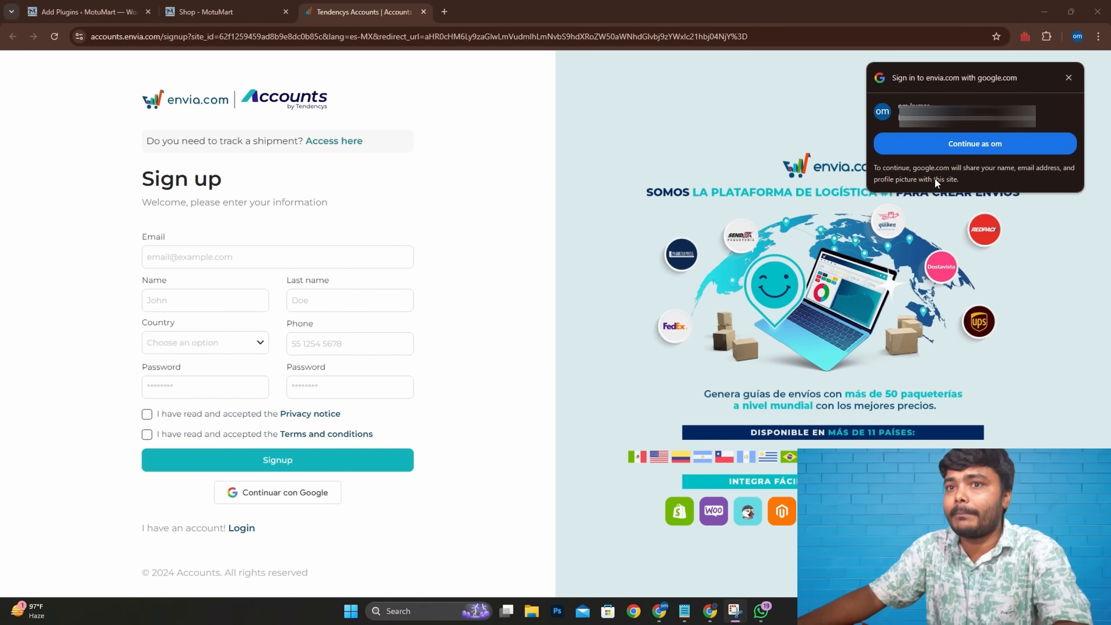
Step: Sign up to Envia with Google and switch the page language to India English
click(919, 146)
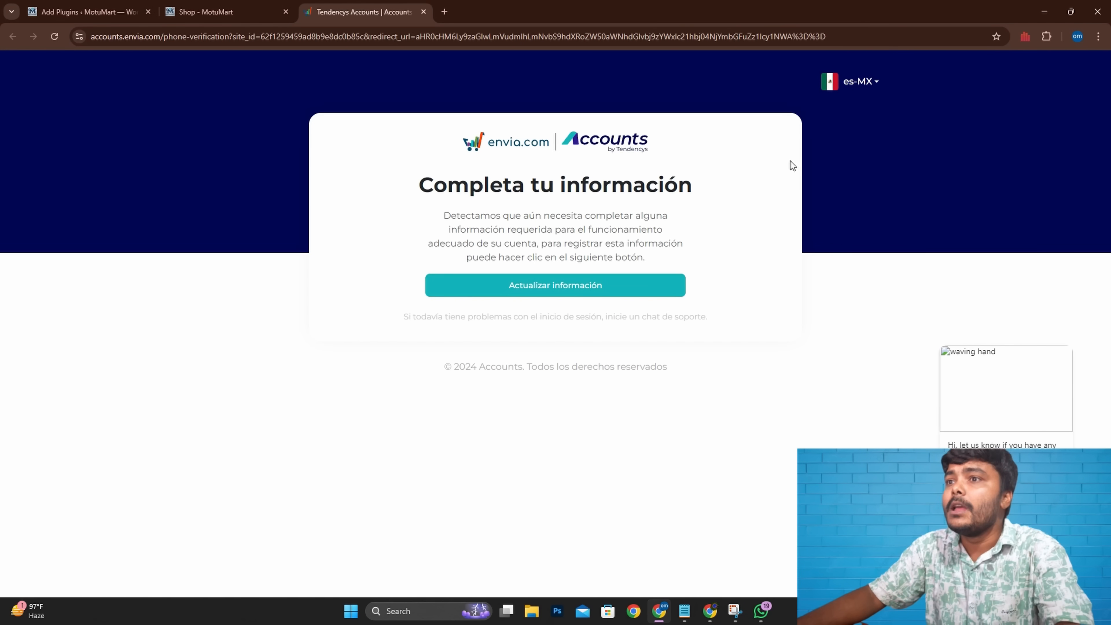
click(859, 88)
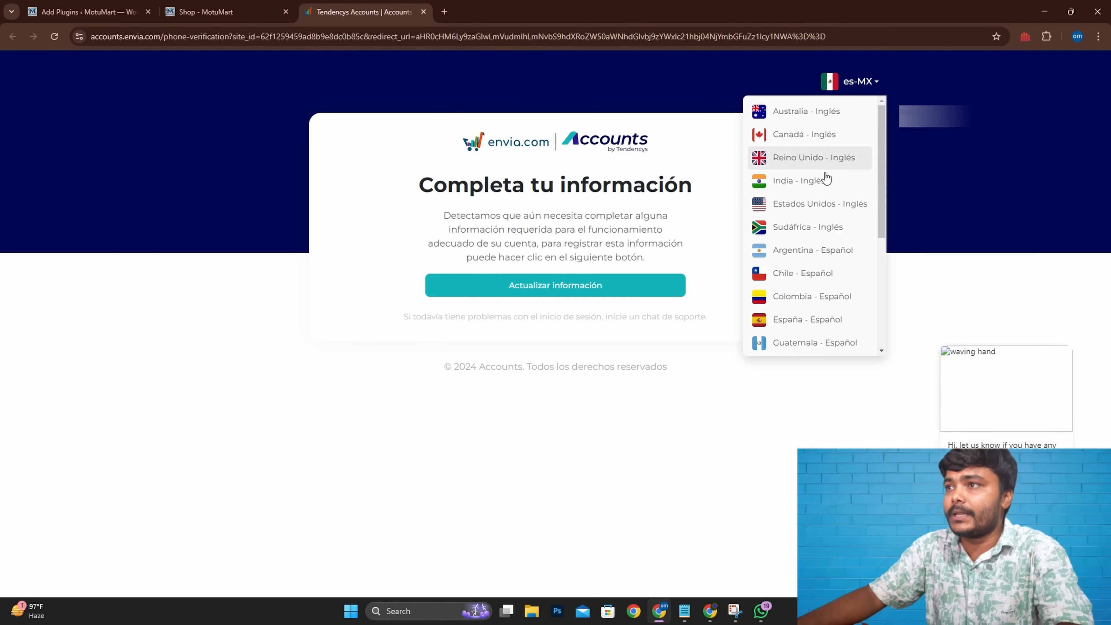
click(784, 181)
Step: Set the account country to India and verify the phone number with the received code
click(577, 291)
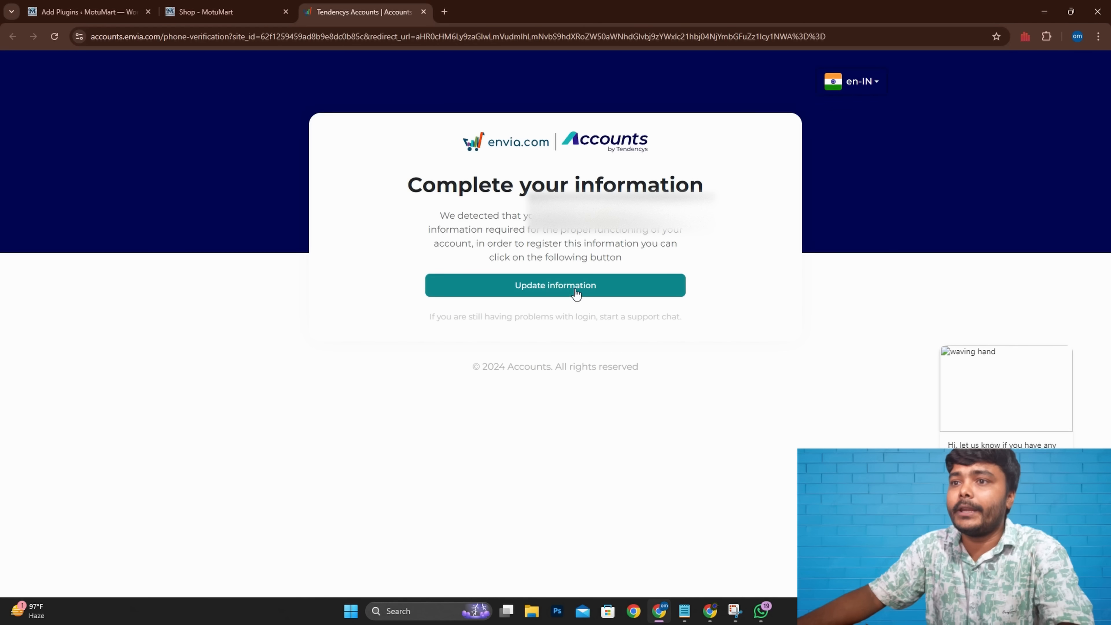
click(503, 320)
text(Indi)
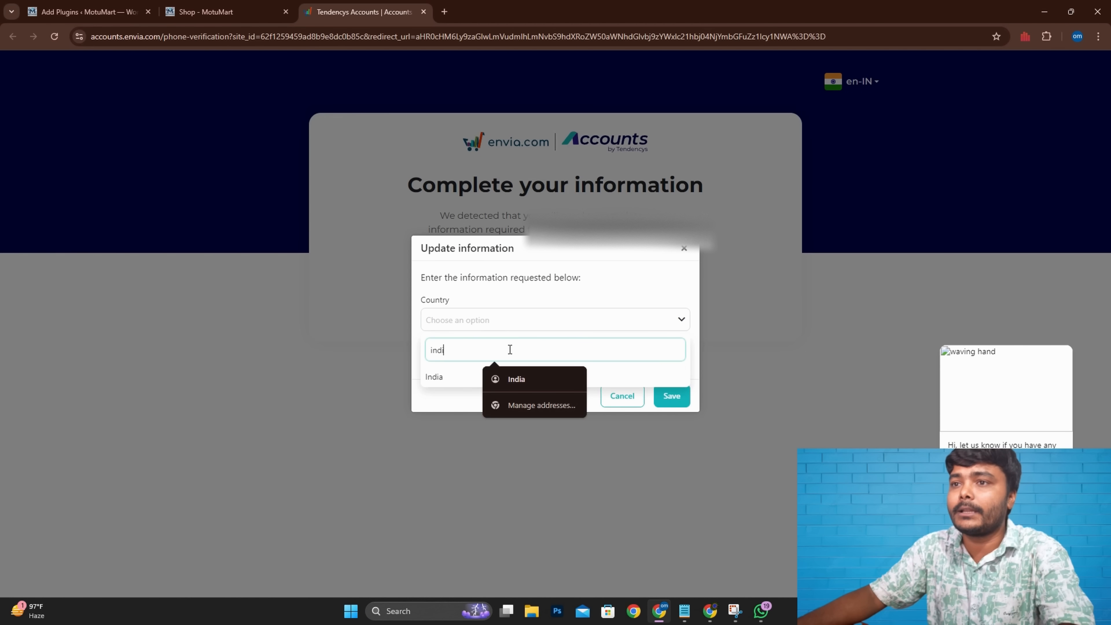
key(Return)
click(539, 359)
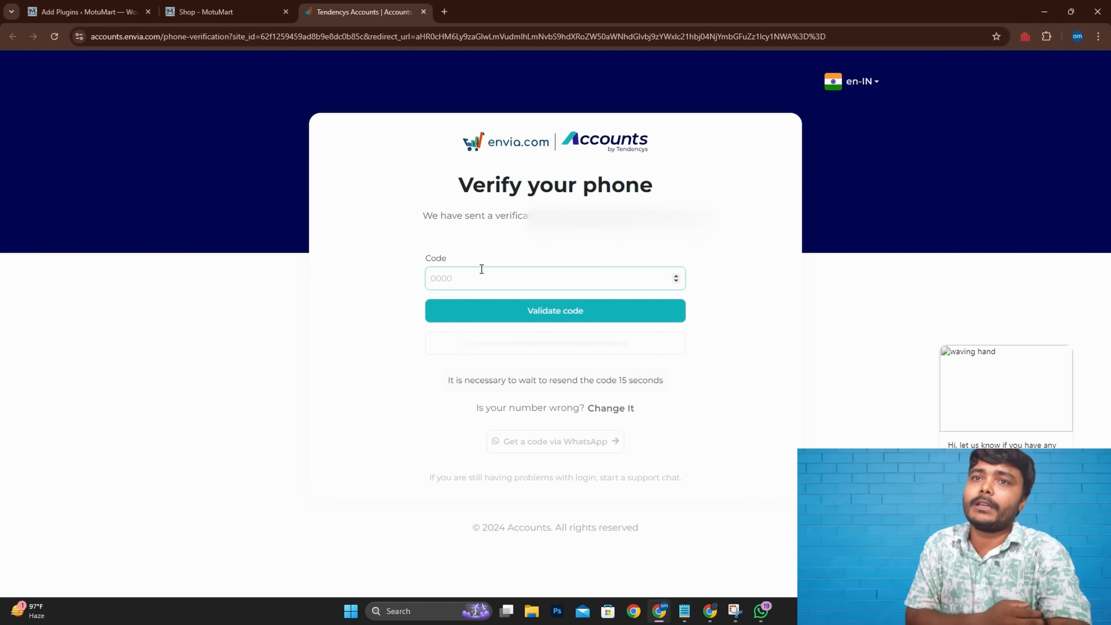
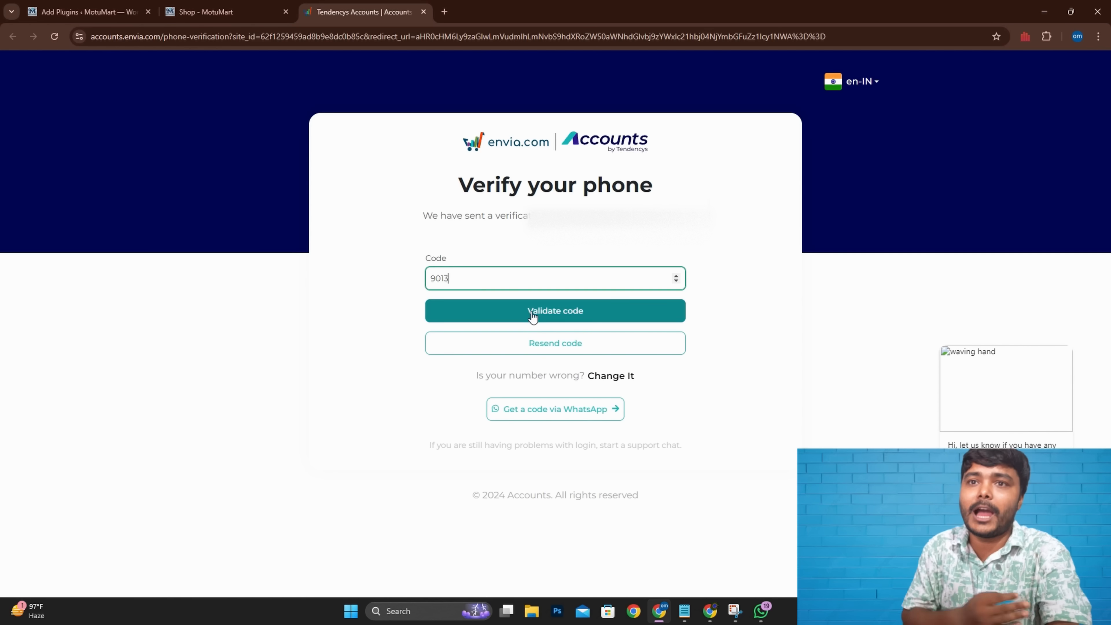
click(532, 316)
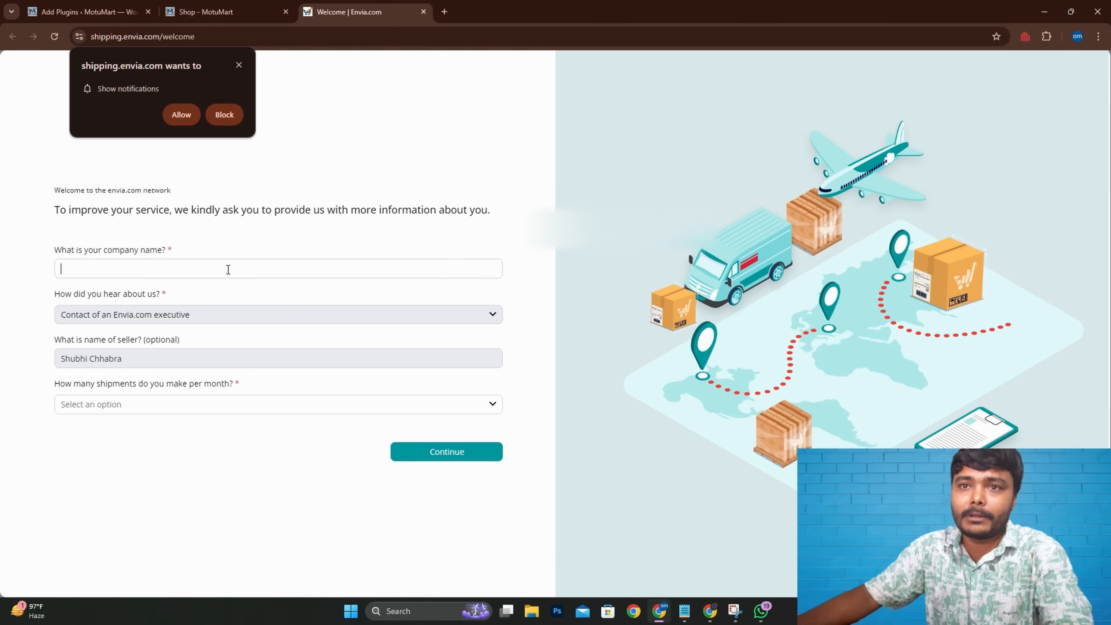
Step: Enter company name Motumart and choose 26–100 monthly shipments
text(Motumart)
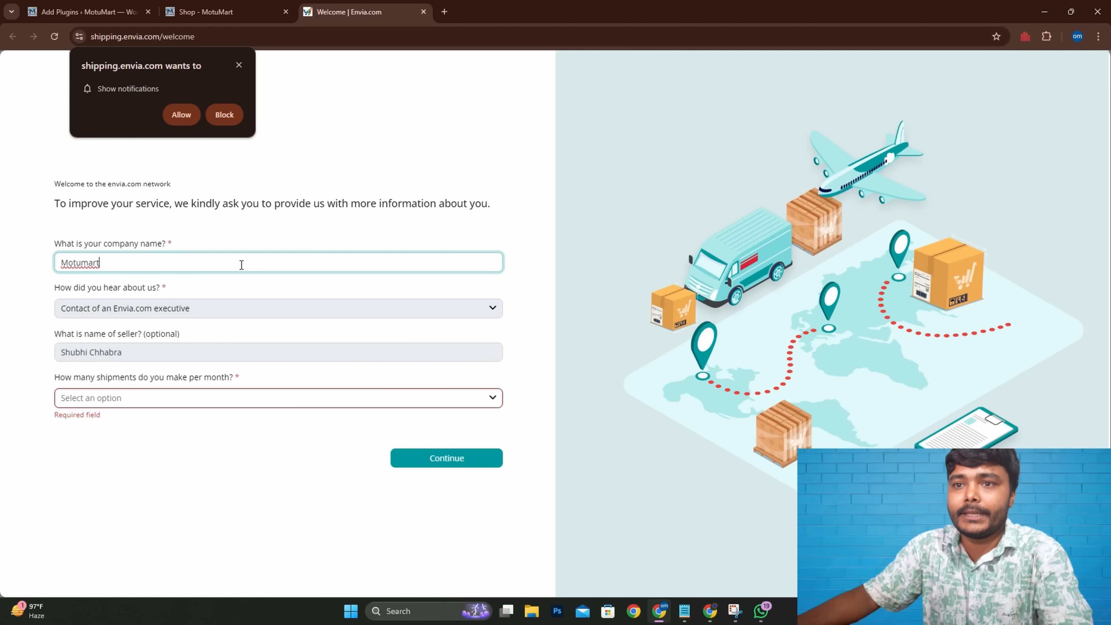
click(321, 308)
click(228, 396)
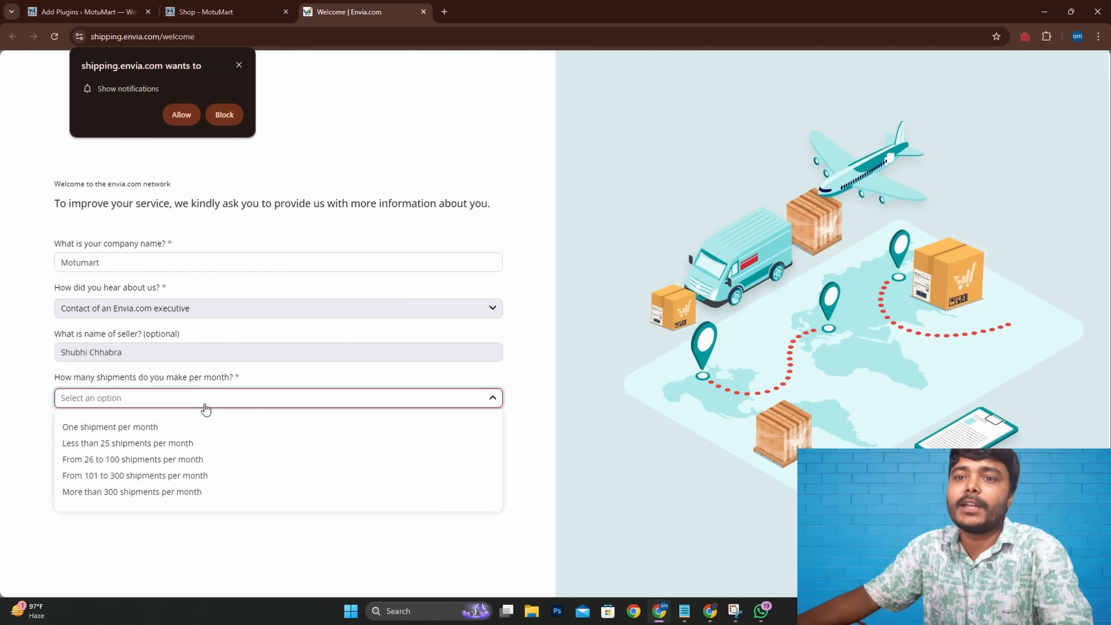
click(209, 459)
click(403, 448)
Step: Select National shipments and Shipments from E-commerce as service types
click(199, 307)
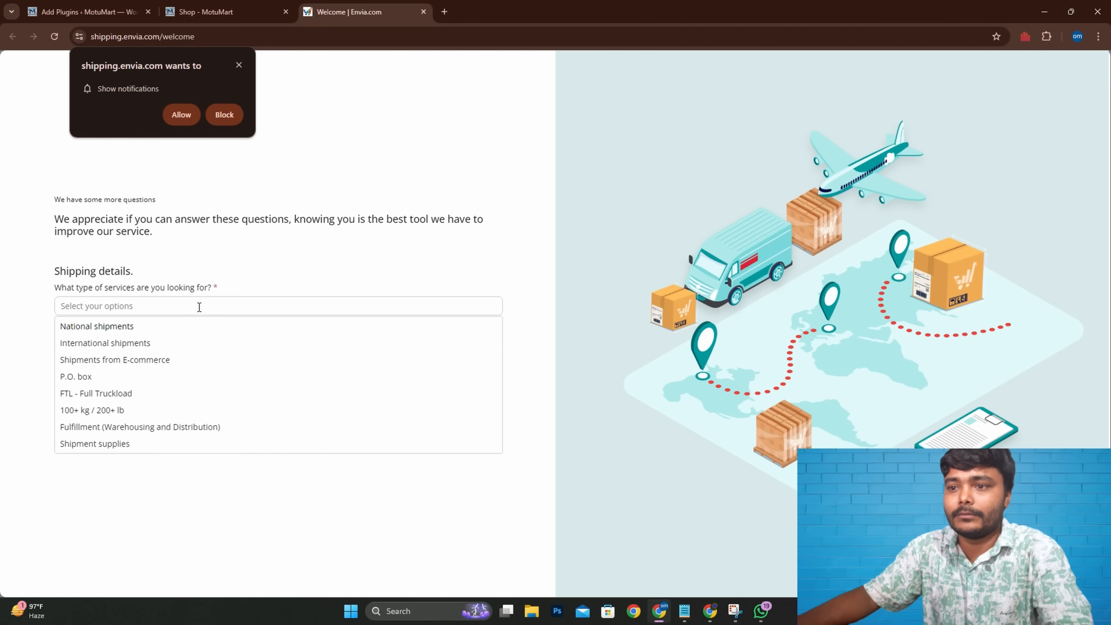
click(178, 327)
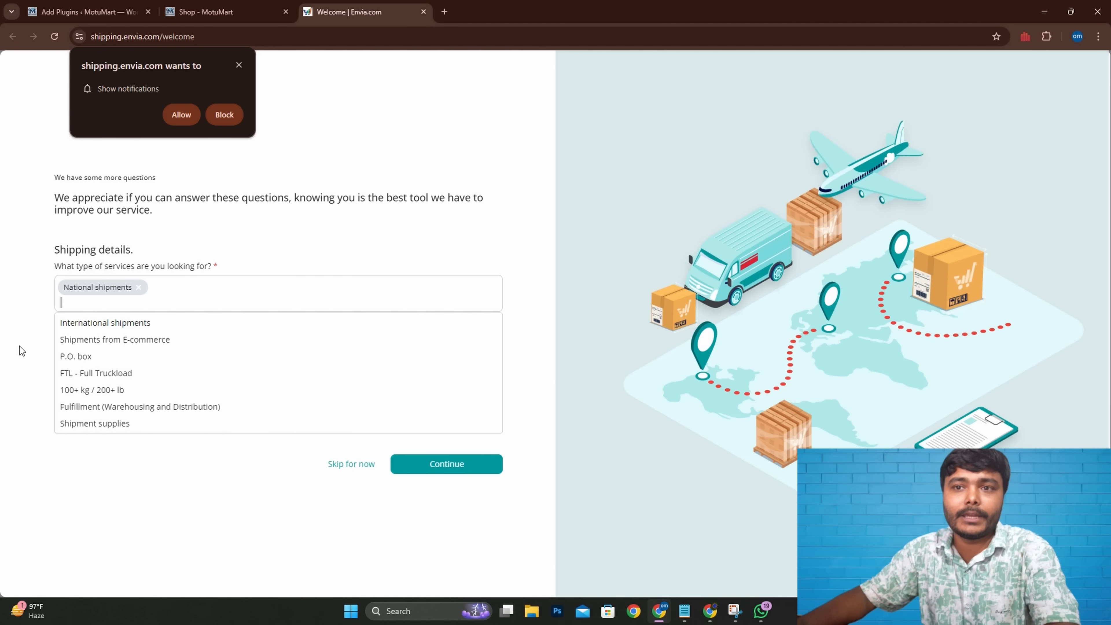
click(125, 340)
click(131, 449)
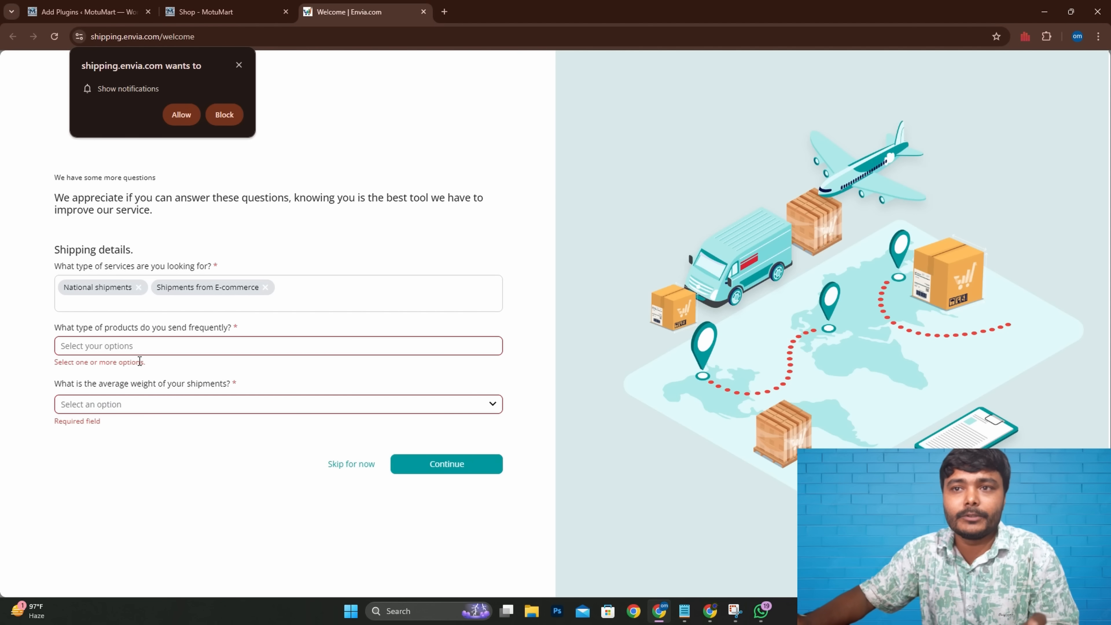
click(239, 66)
Step: Choose Toys and games, Tools and home improvement, and Sporting goods products, with 0–2 kg average weight
click(153, 347)
click(34, 355)
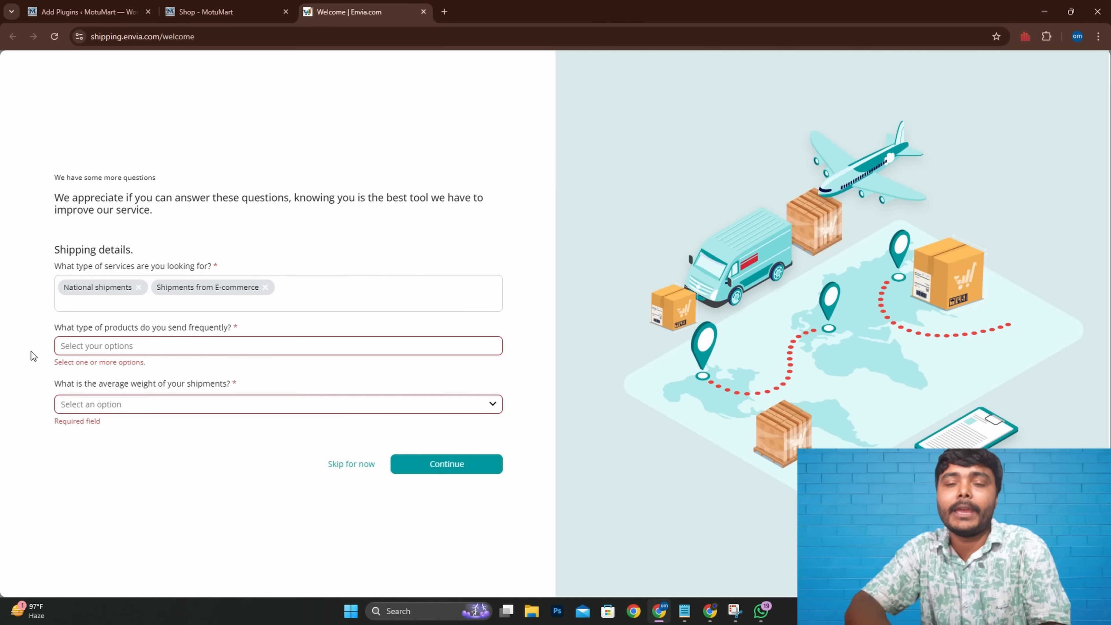
click(111, 346)
scroll(165, 430, down, 1)
click(164, 424)
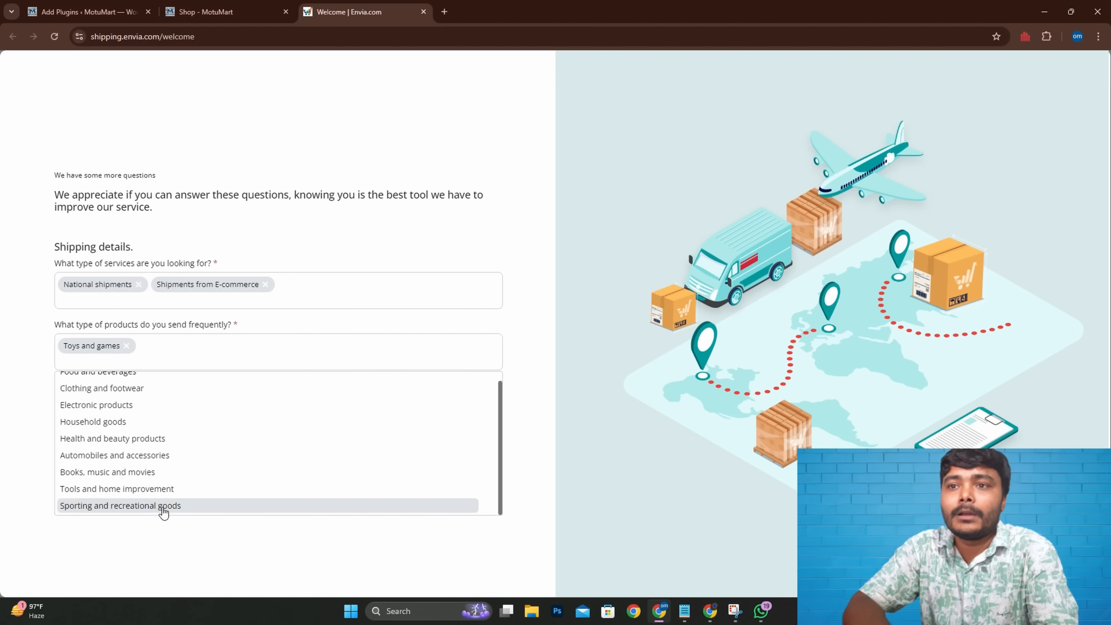
click(193, 489)
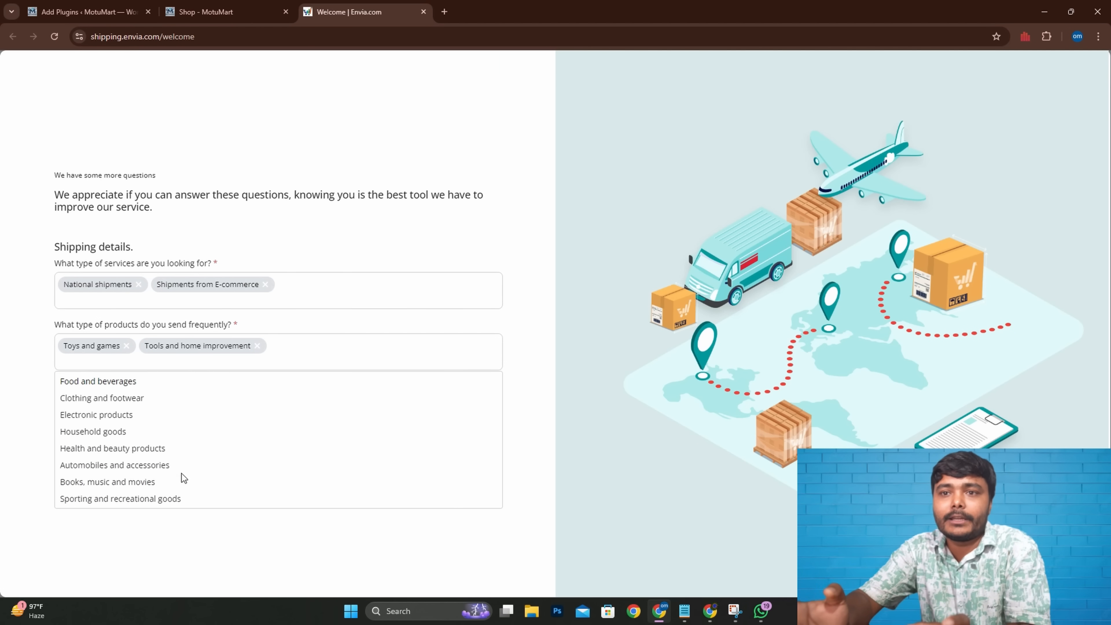
click(167, 502)
click(39, 453)
click(159, 410)
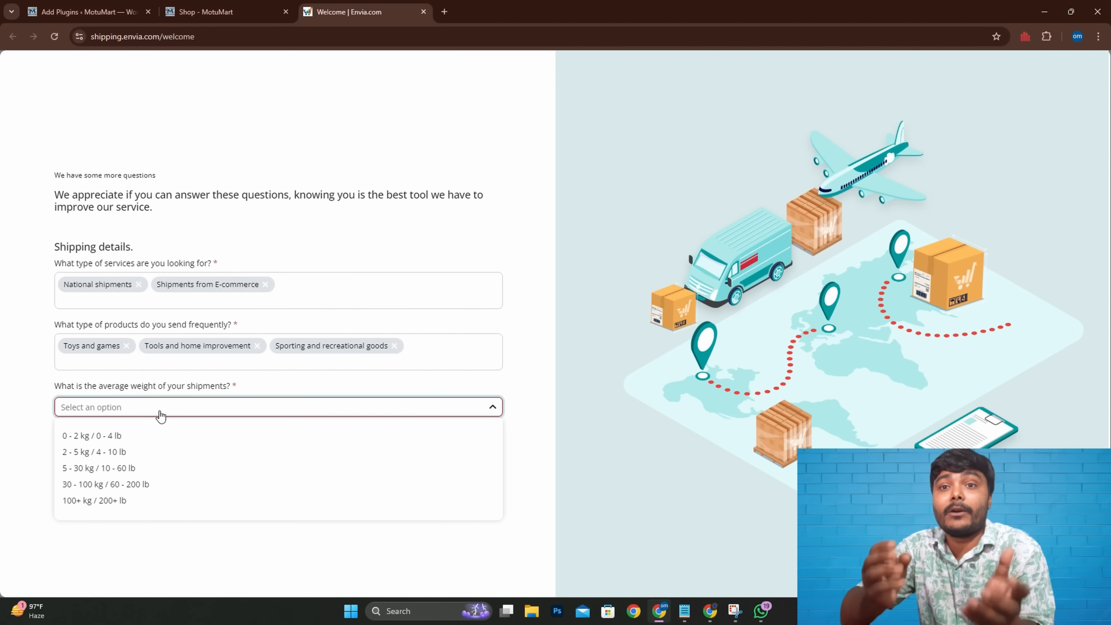
click(151, 434)
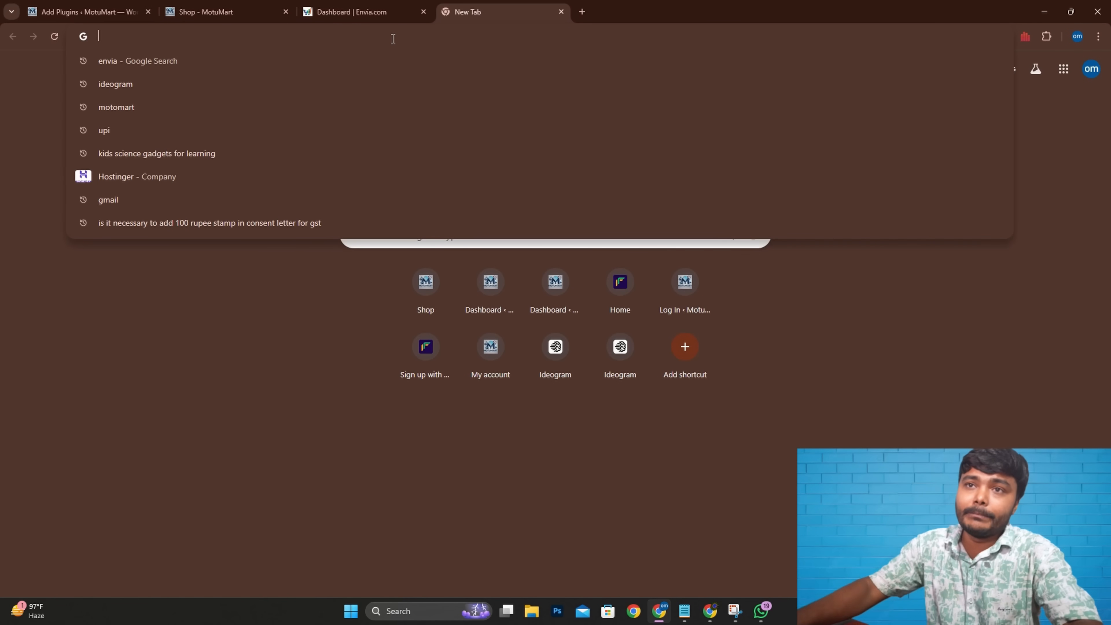
Step: Search Google for 'envia woo commerce' and download the plugin from Envia's WooCommerce integration page
text(nvia )
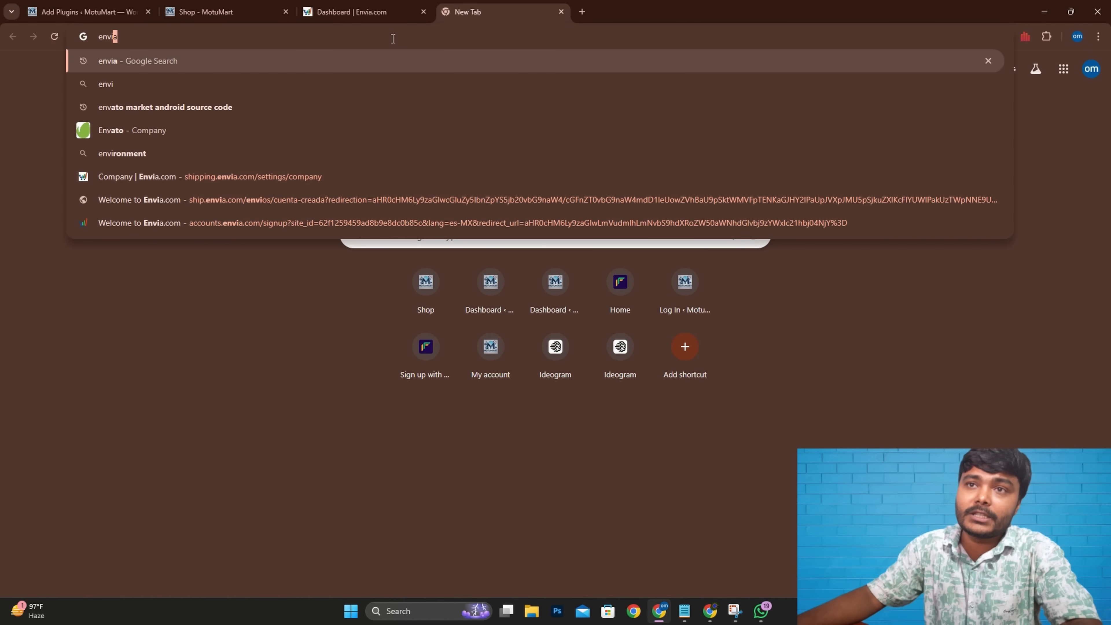
text(woo comme)
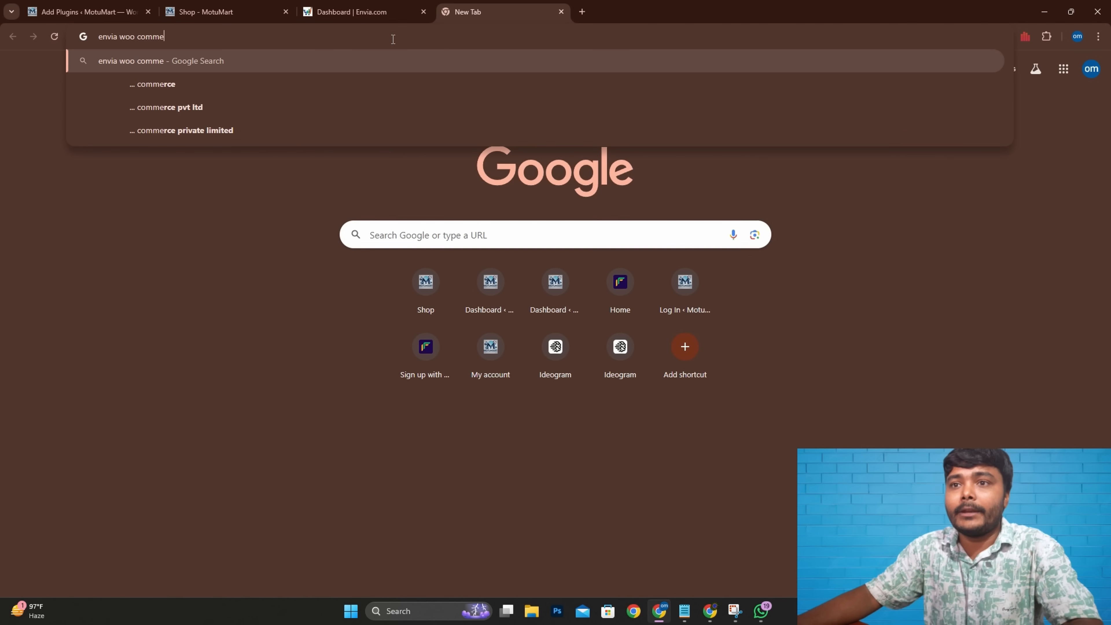
click(240, 92)
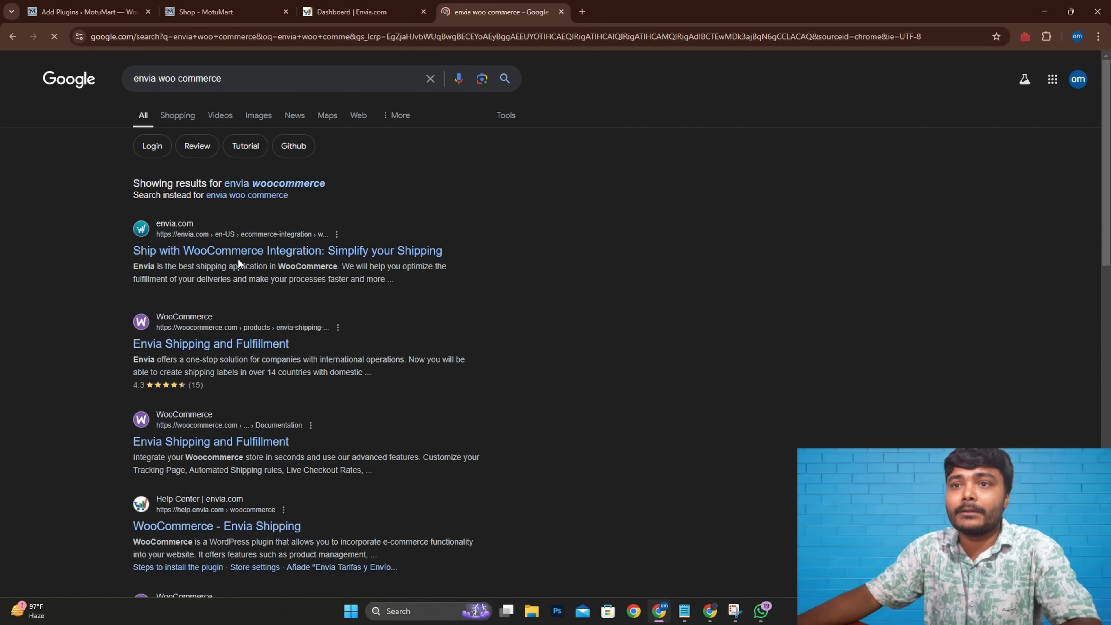
click(269, 242)
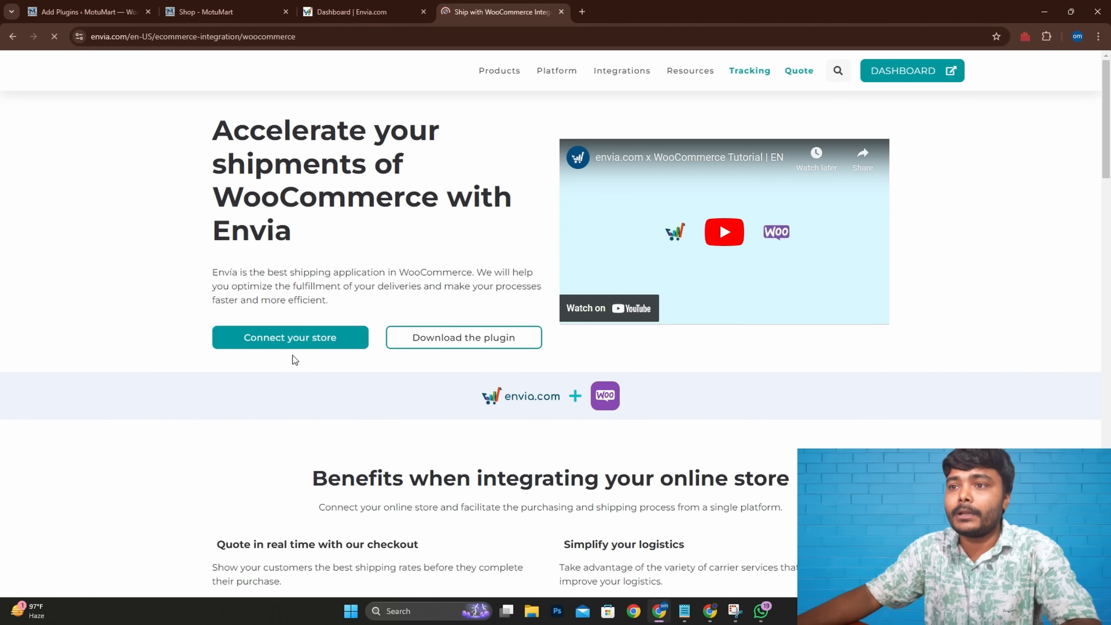
click(438, 339)
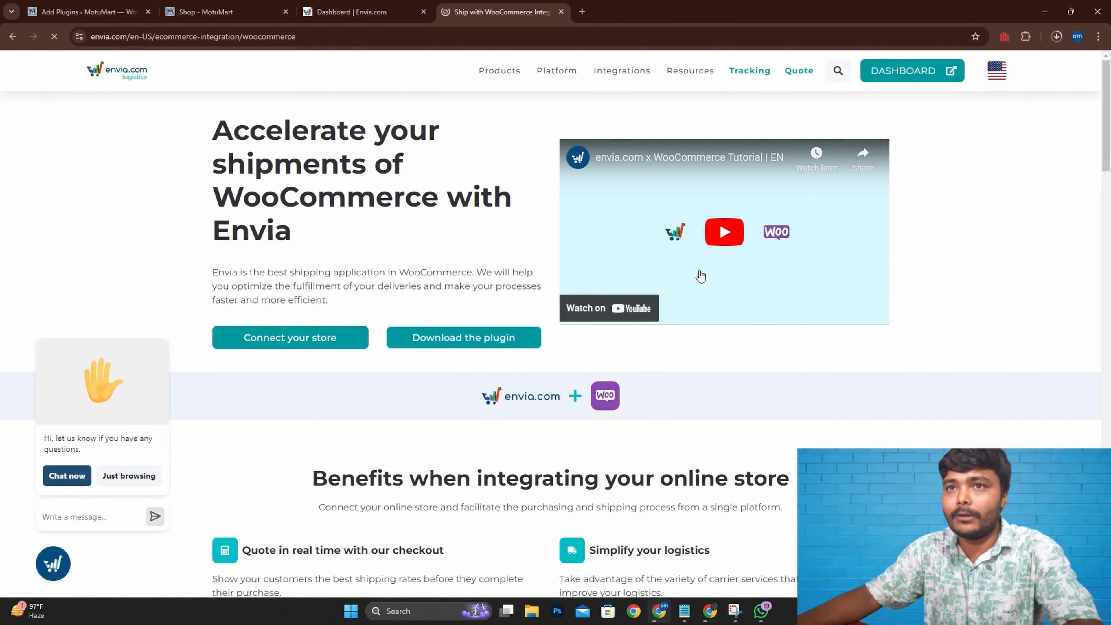
click(88, 12)
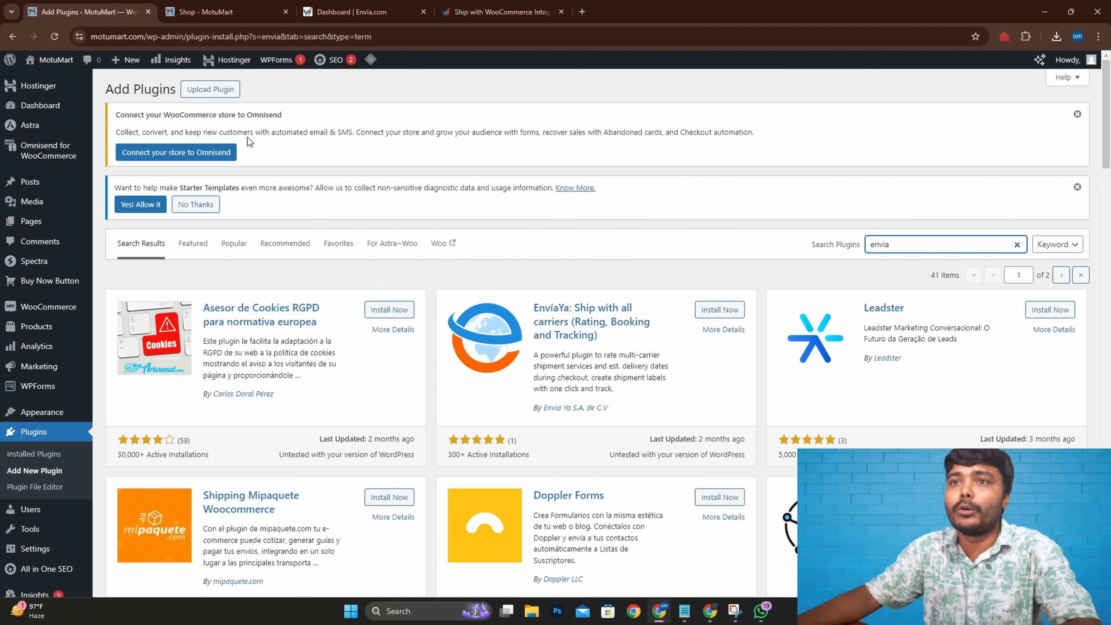
Step: Upload the downloaded Envia plugin zip, install it, and activate it
click(224, 92)
click(221, 90)
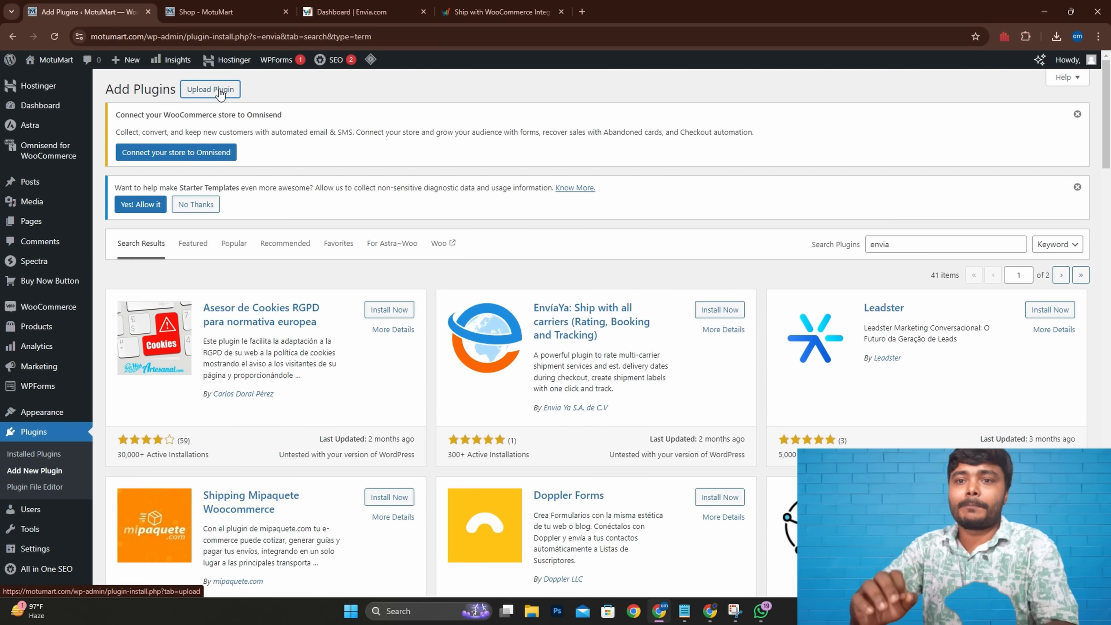
click(220, 93)
click(522, 333)
double_click(253, 194)
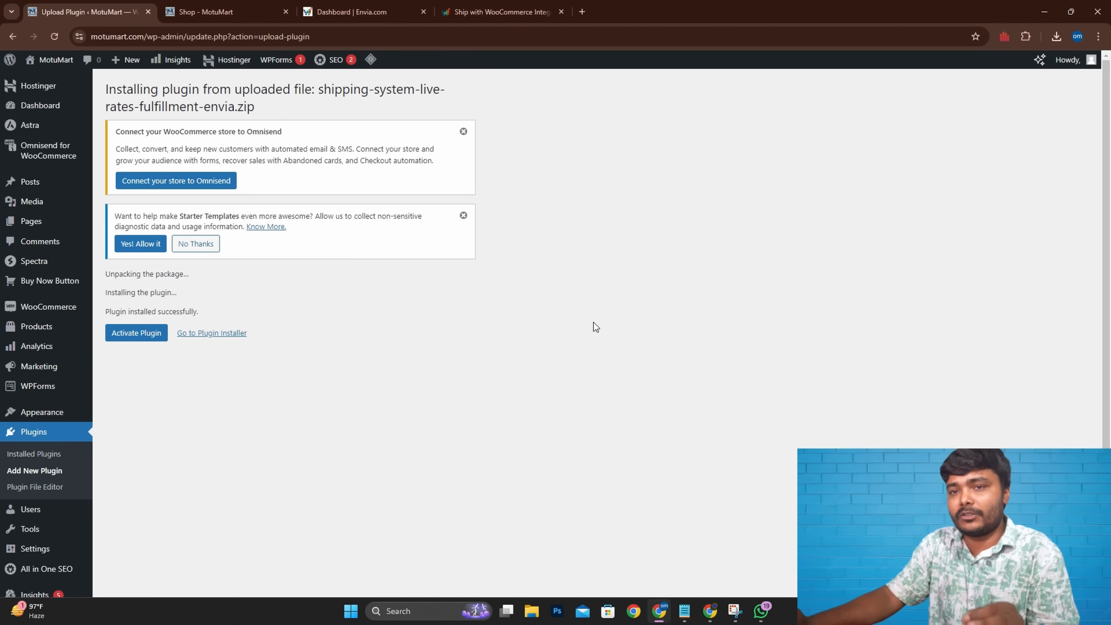
click(152, 341)
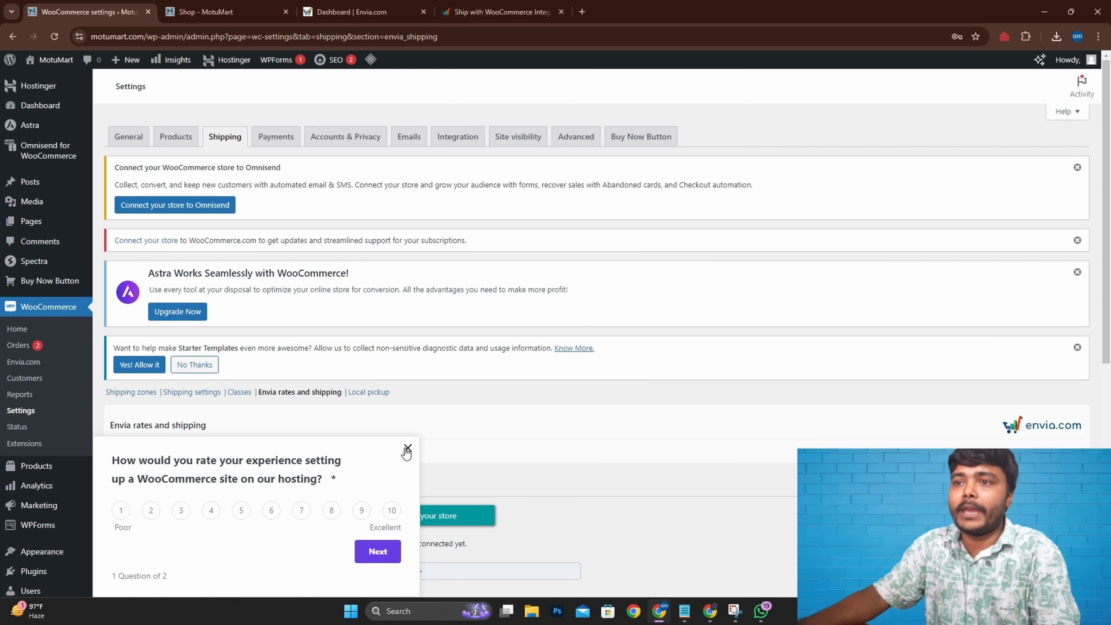
Step: Connect the store to Envia, approve read/write access, and continue with the active session
click(407, 448)
scroll(578, 454, down, 4)
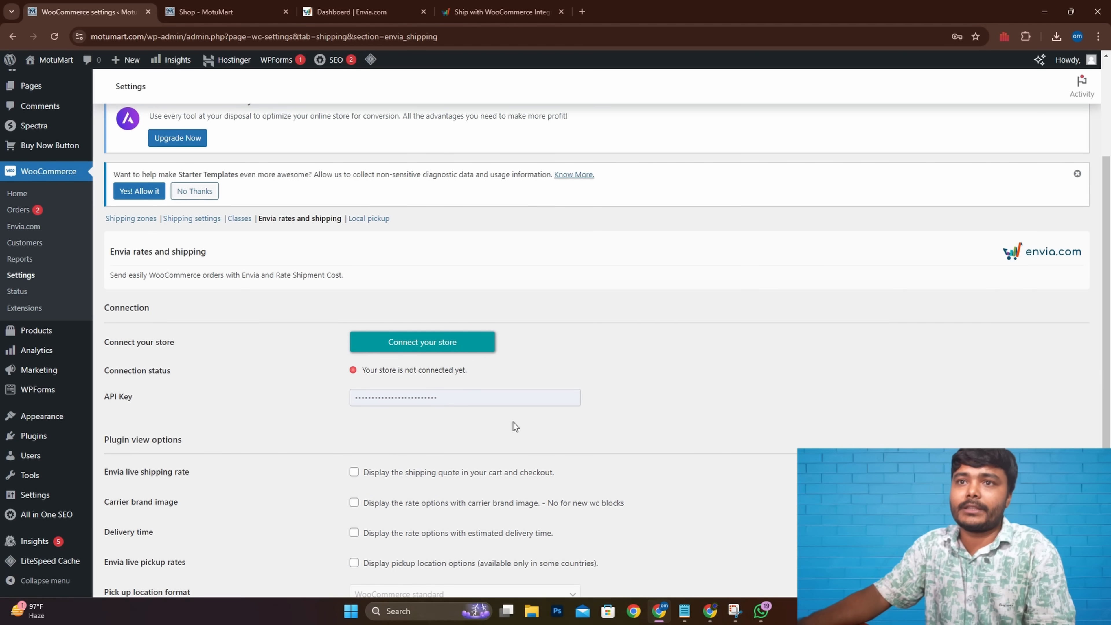
click(438, 344)
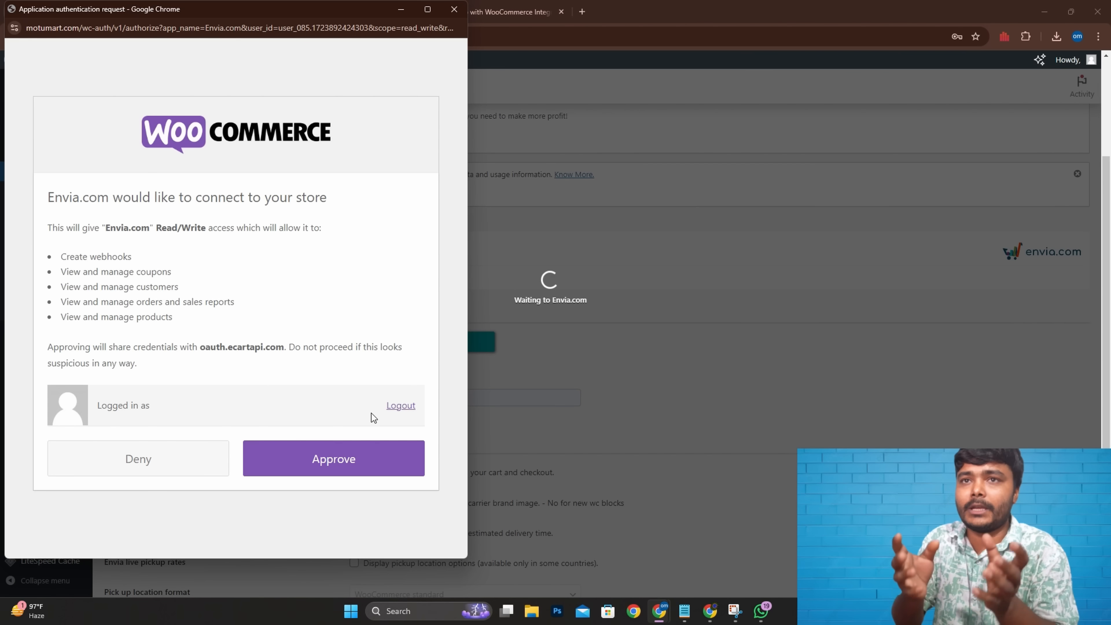
click(333, 466)
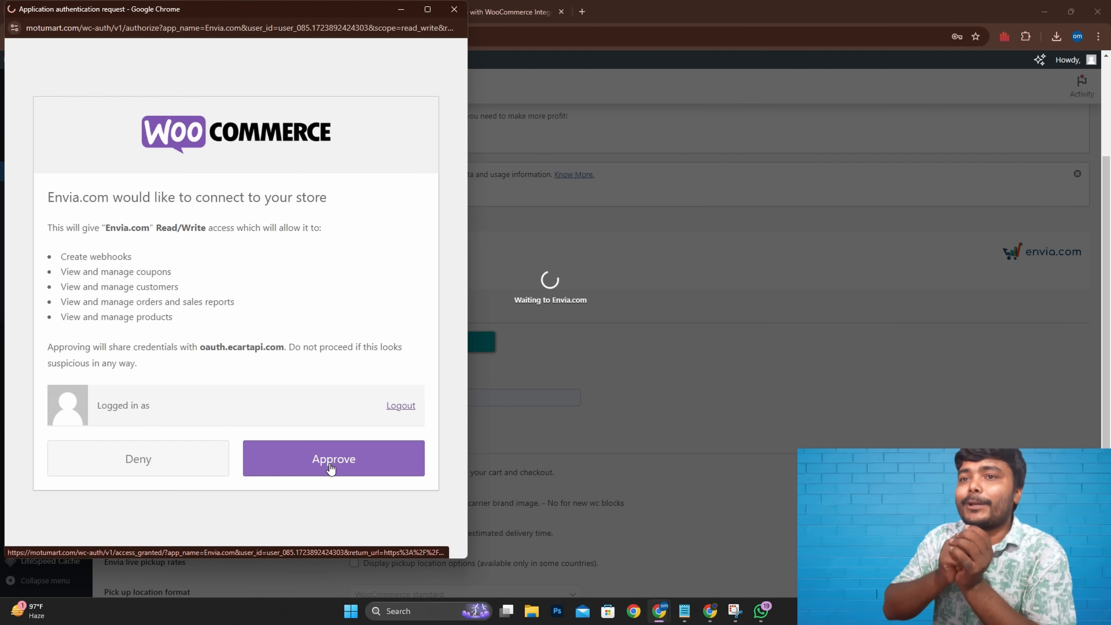
click(275, 289)
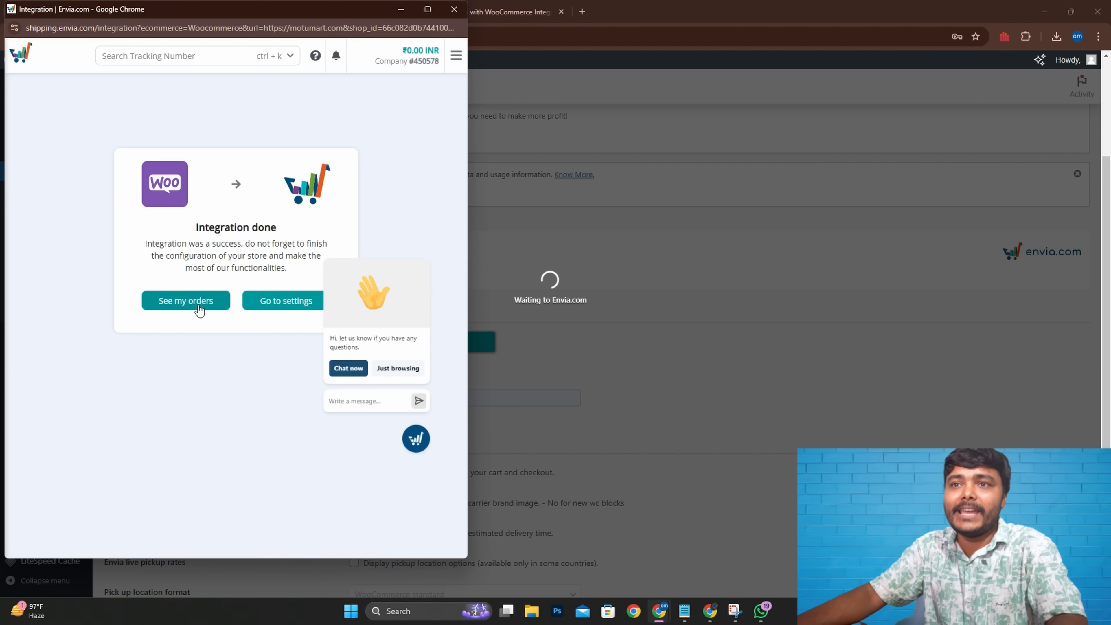
click(187, 301)
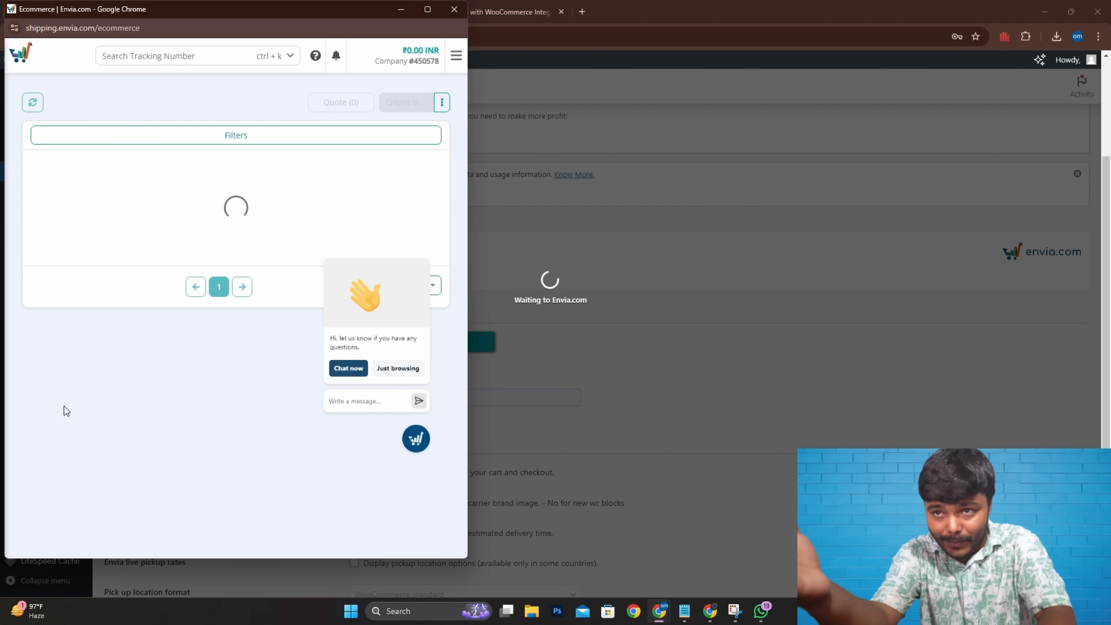
Step: Maximize the Envia window and check order #1070's missing origin data and client address
click(427, 9)
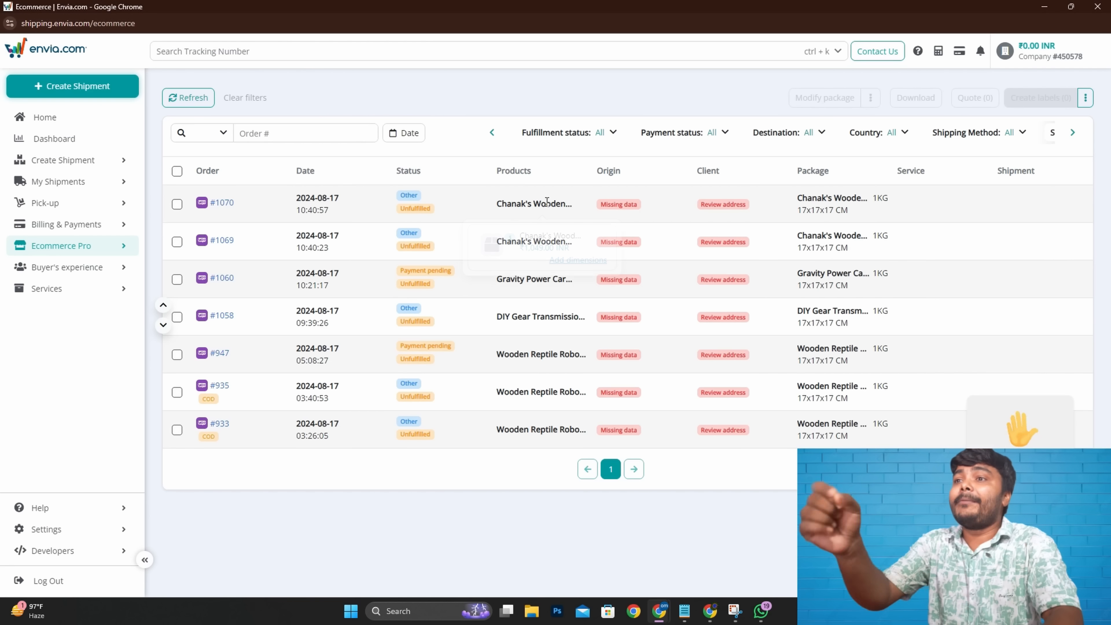
click(630, 209)
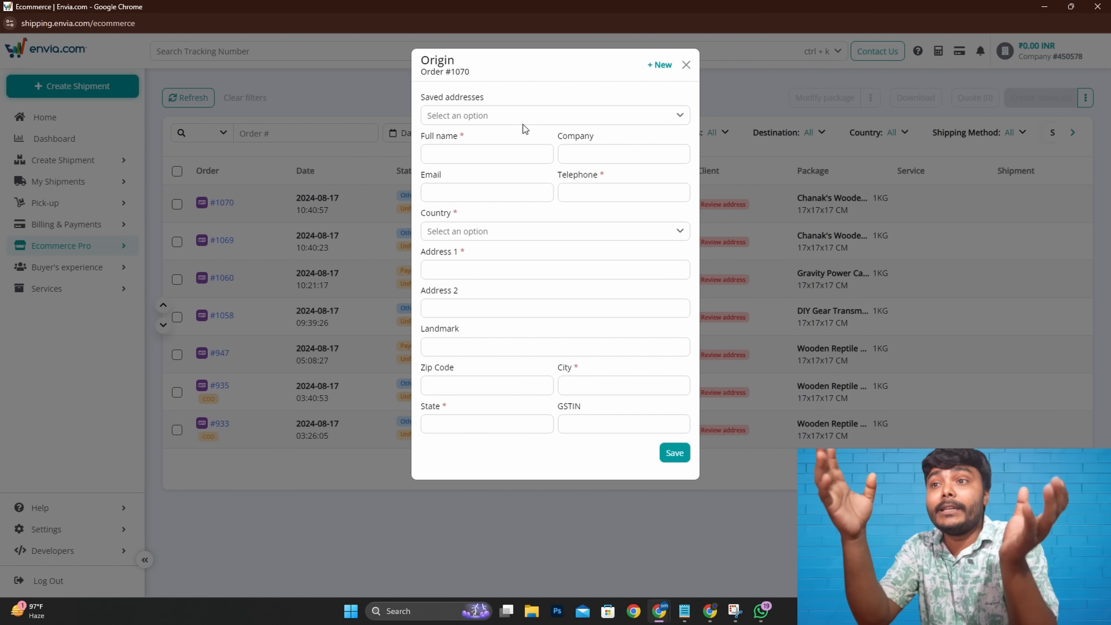
click(686, 65)
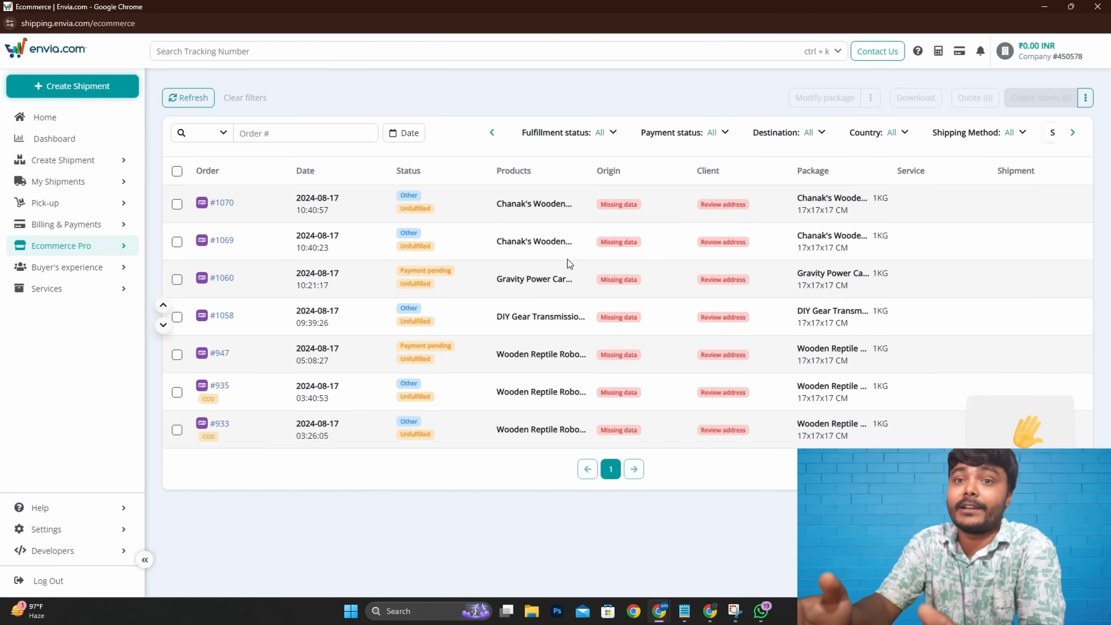
click(735, 205)
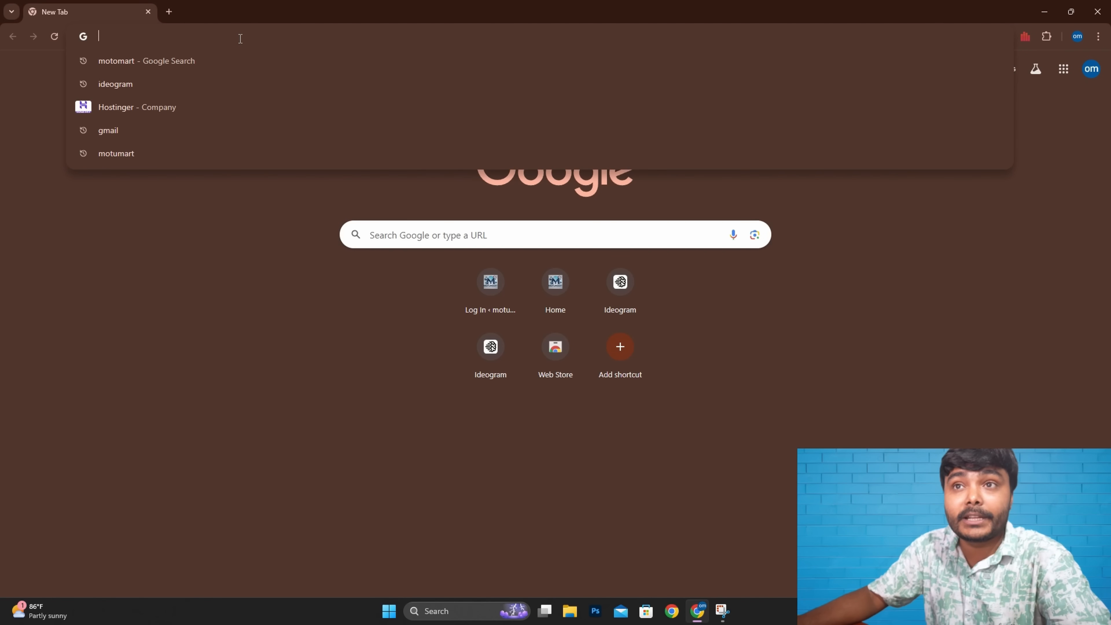
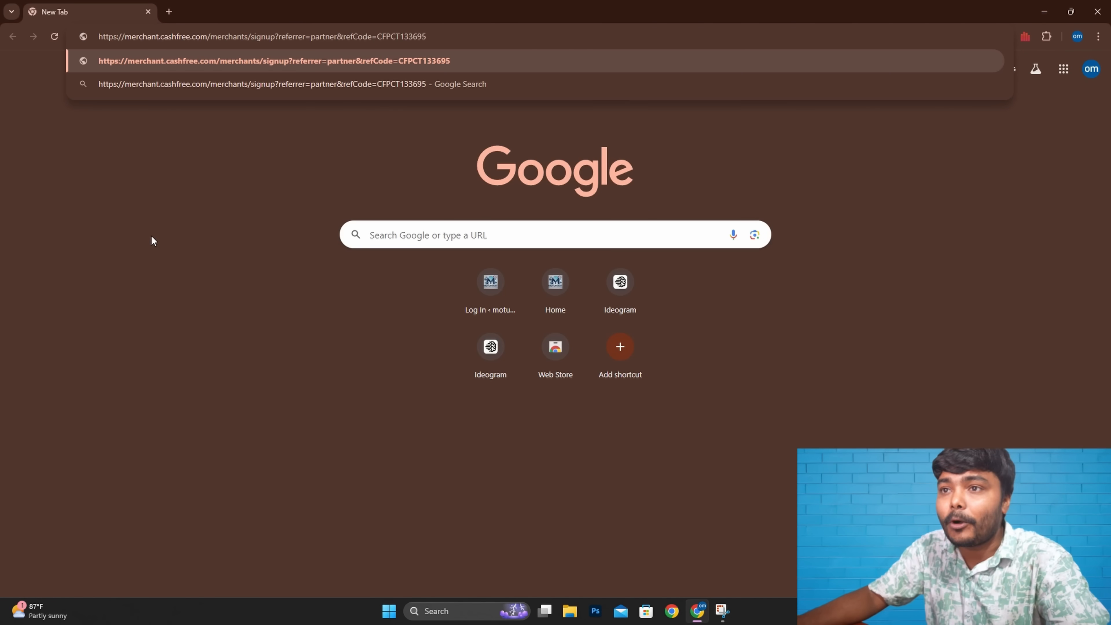
Step: Open the Cashfree merchant signup page and submit the business e-mail and account password
key(Return)
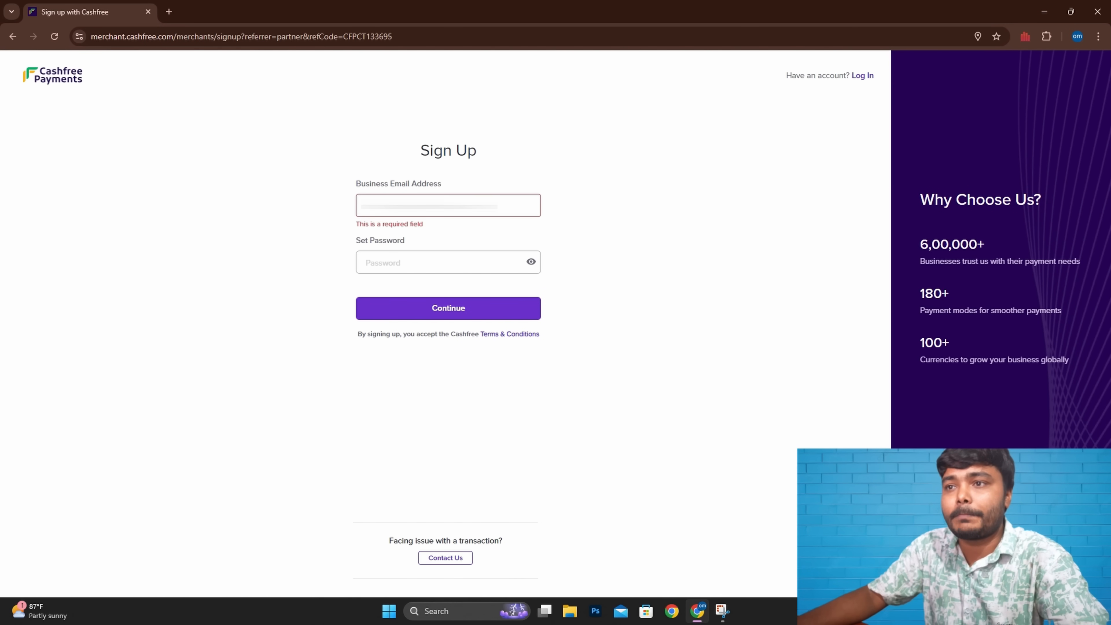
key(ctrl+v)
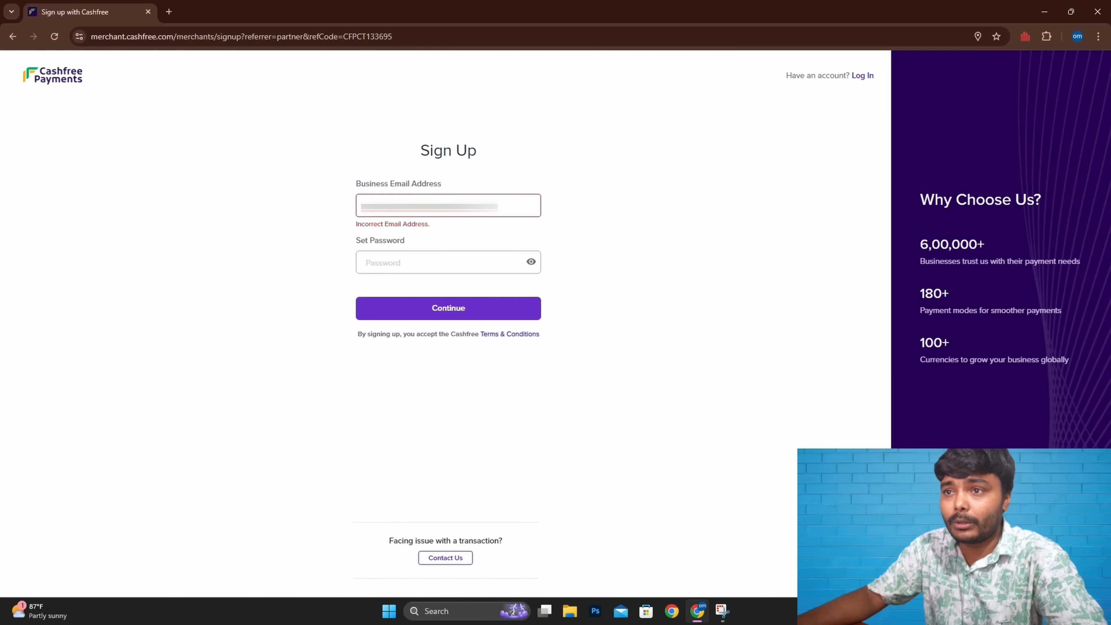
click(406, 247)
text(•••••)
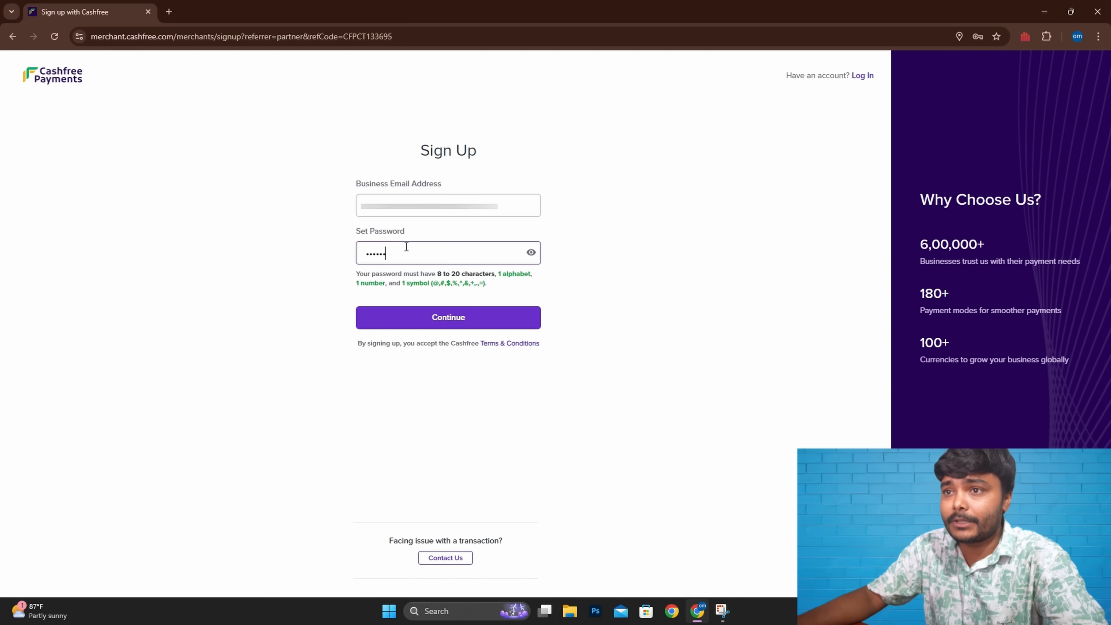
text(•••)
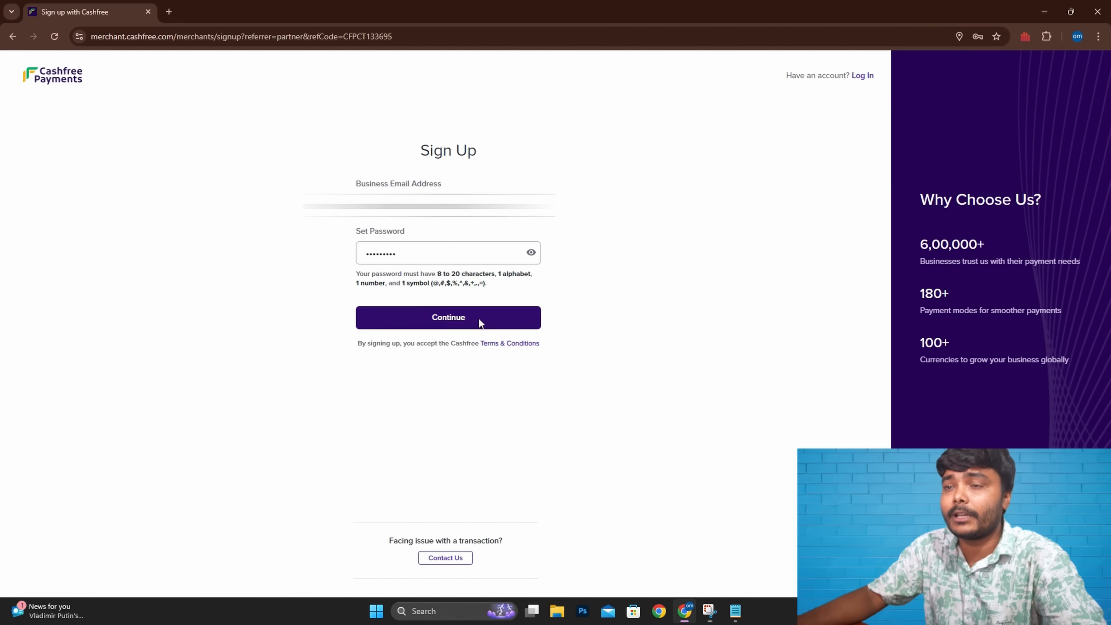
click(478, 318)
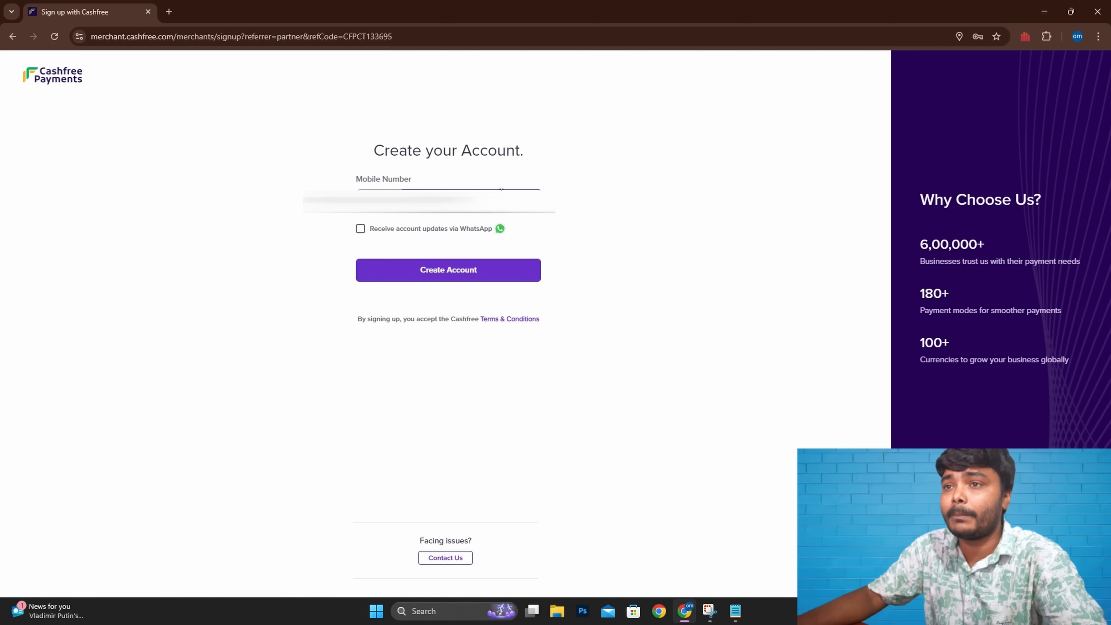
Step: Opt in to WhatsApp updates, create the account and confirm the one-time verification code
click(360, 229)
click(364, 270)
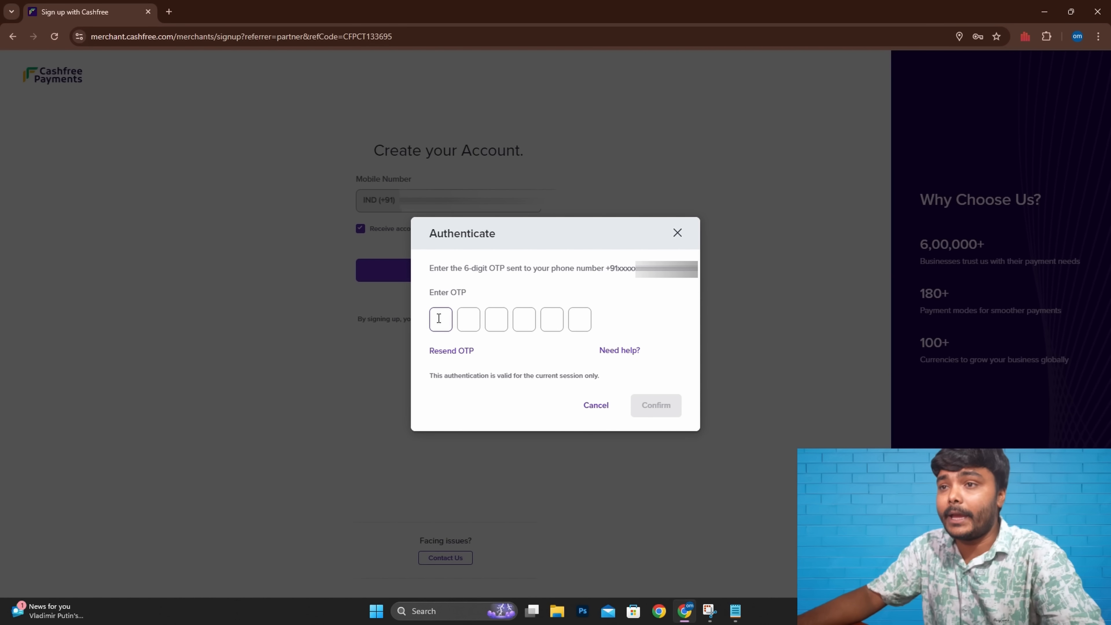
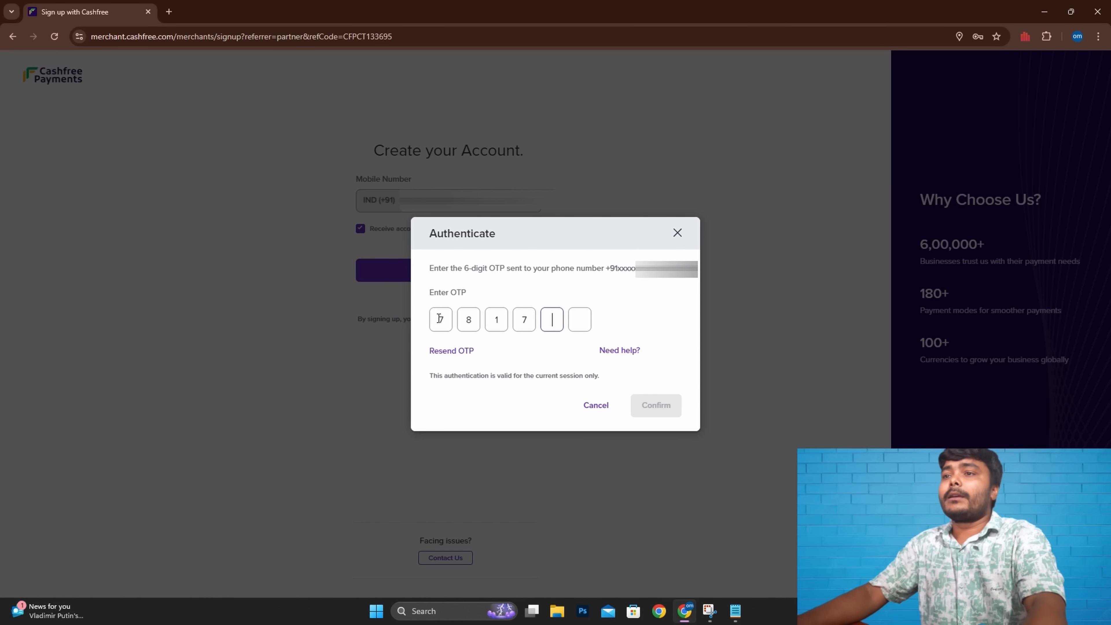
click(656, 405)
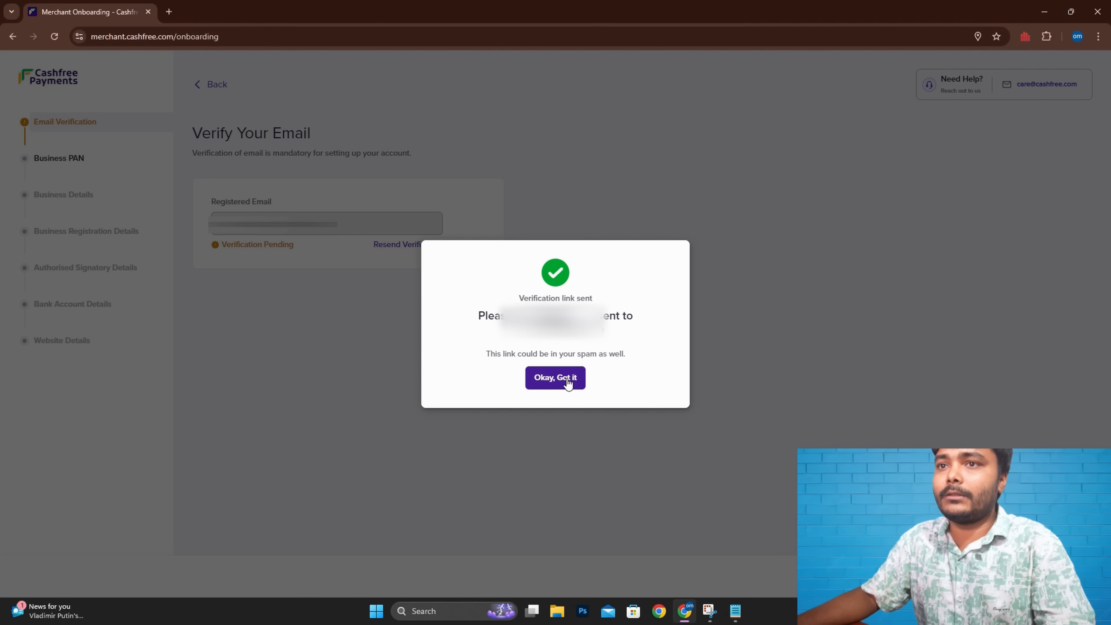
Step: Confirm the business PAN and set model Both, Ecommerce, Toys and Games, MCC 5945
click(566, 382)
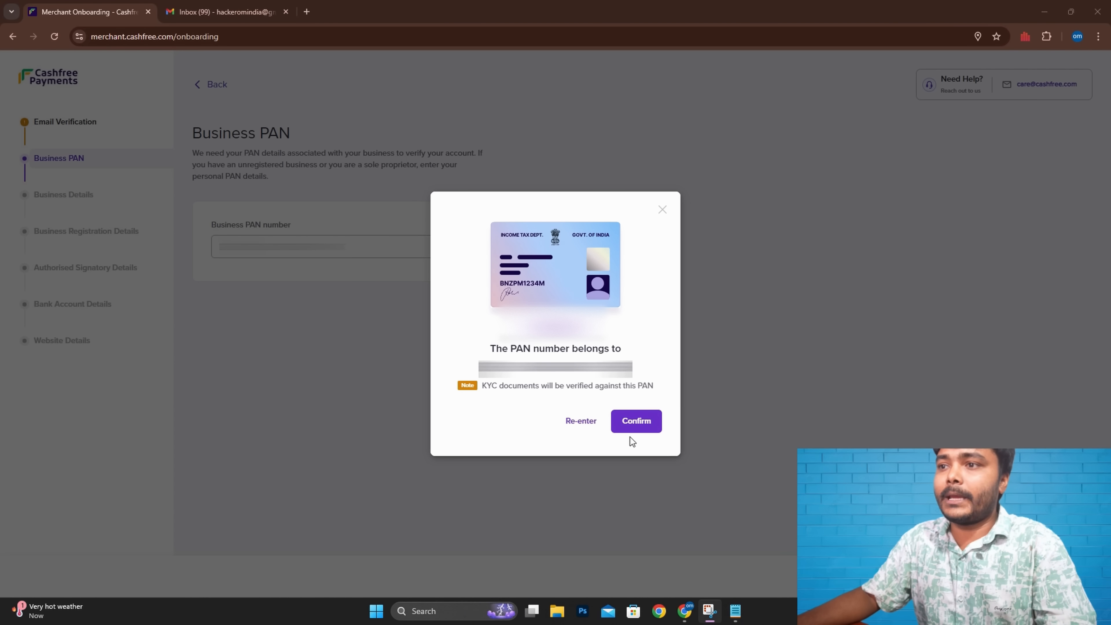
click(636, 421)
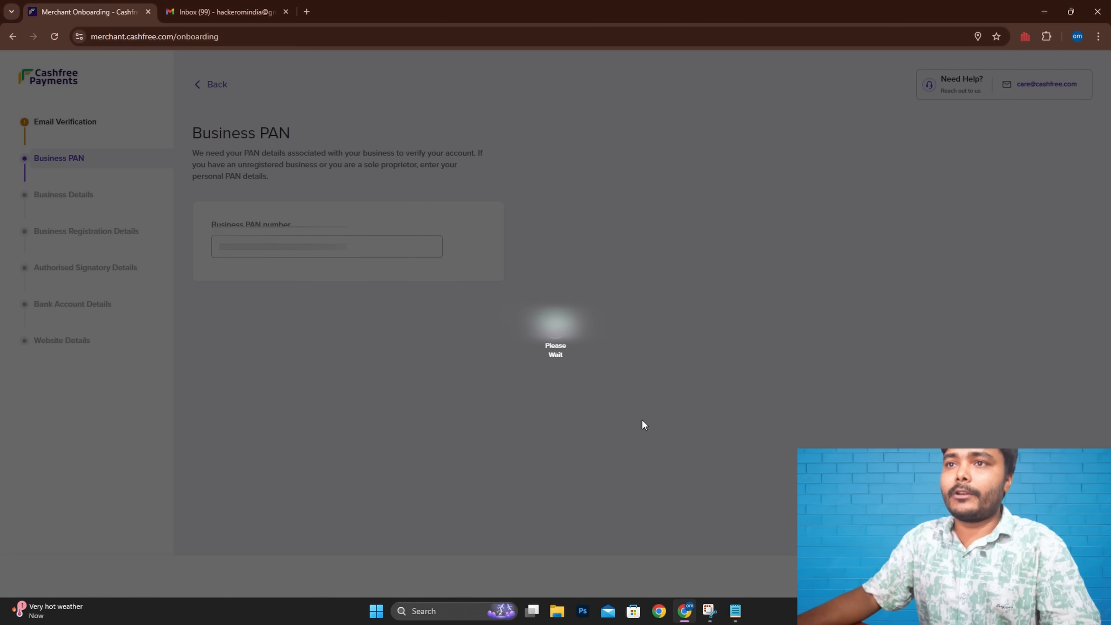
scroll(310, 258, down, 3)
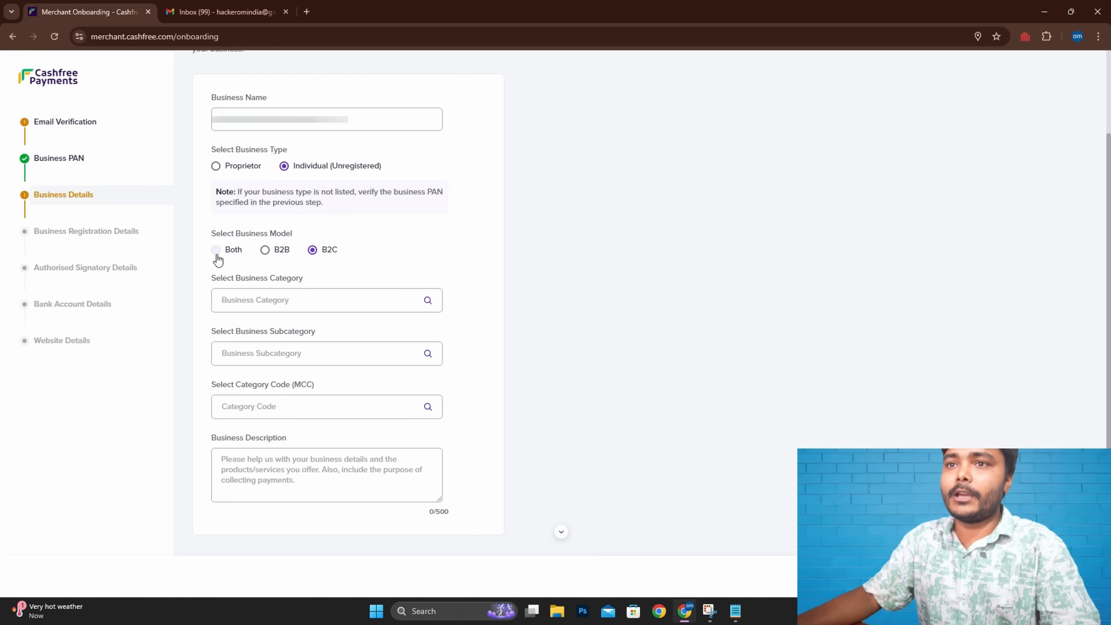
click(217, 251)
click(336, 294)
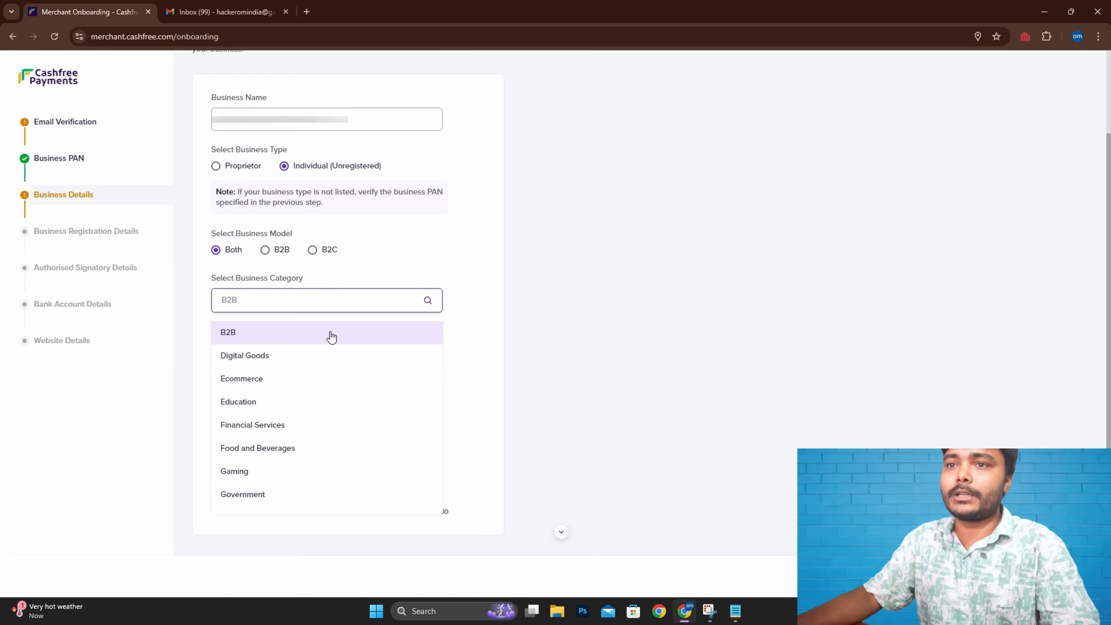
click(298, 384)
click(318, 355)
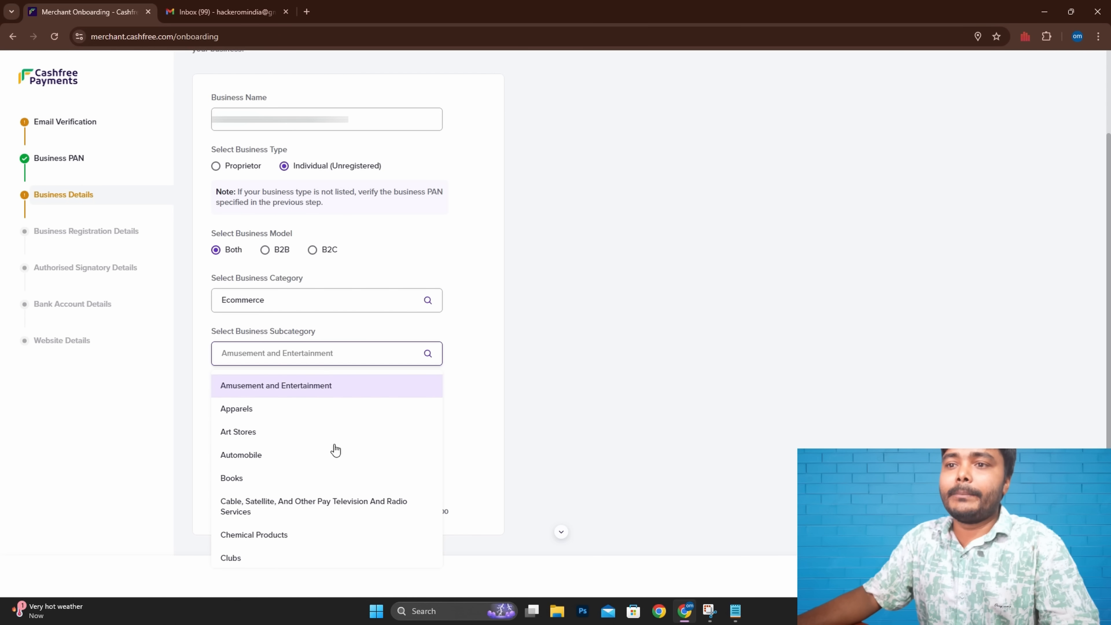
scroll(311, 418, down, 3)
click(316, 405)
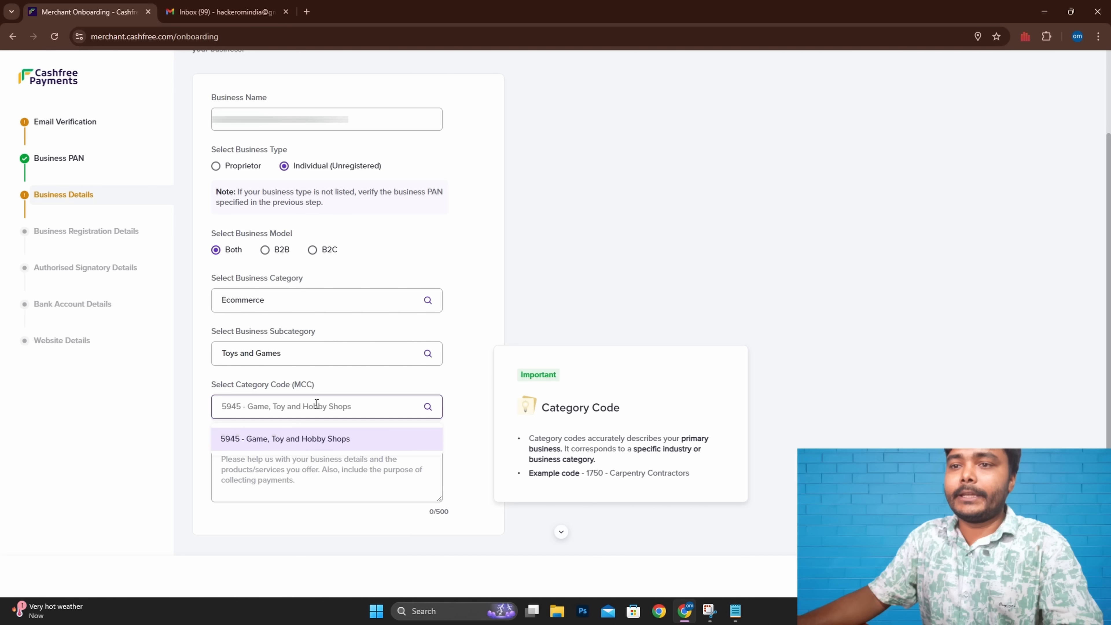
click(311, 439)
Step: Write the description about engineering gadgets for young students, drop the home decor sentence, and save
click(332, 468)
text(Business Description: Discover distinctive handcrafted home decor on our e-commerce platform. Use case: Utilising a seamless payment gateway, we ensure a smooth and secure payment collection process for our valued customers.)
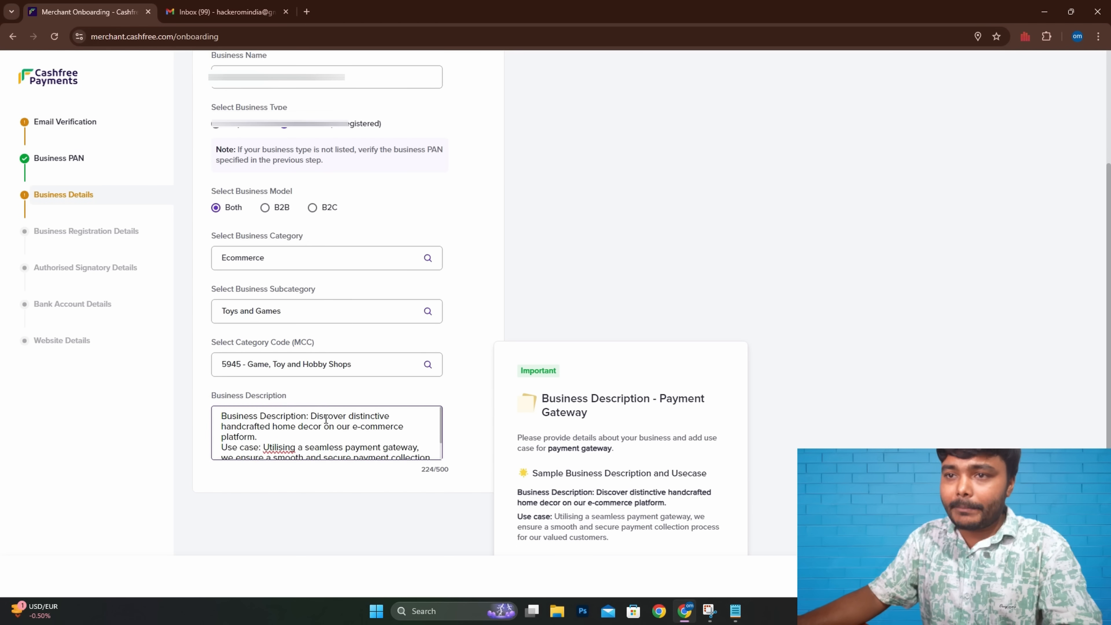
click(350, 416)
text(engineering )
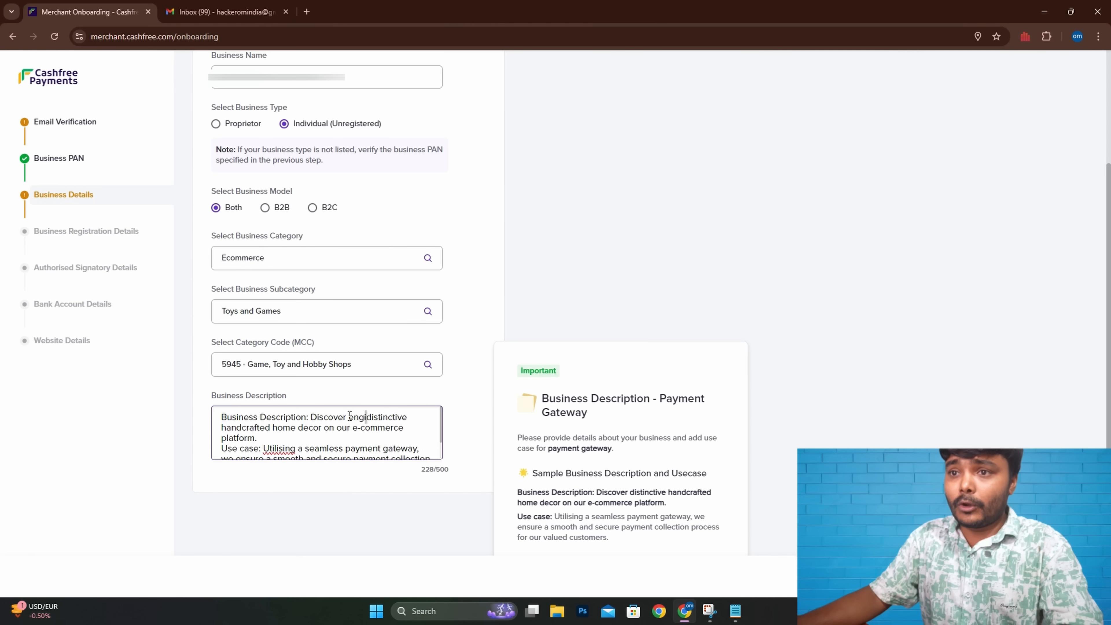
text(gadgets for your you)
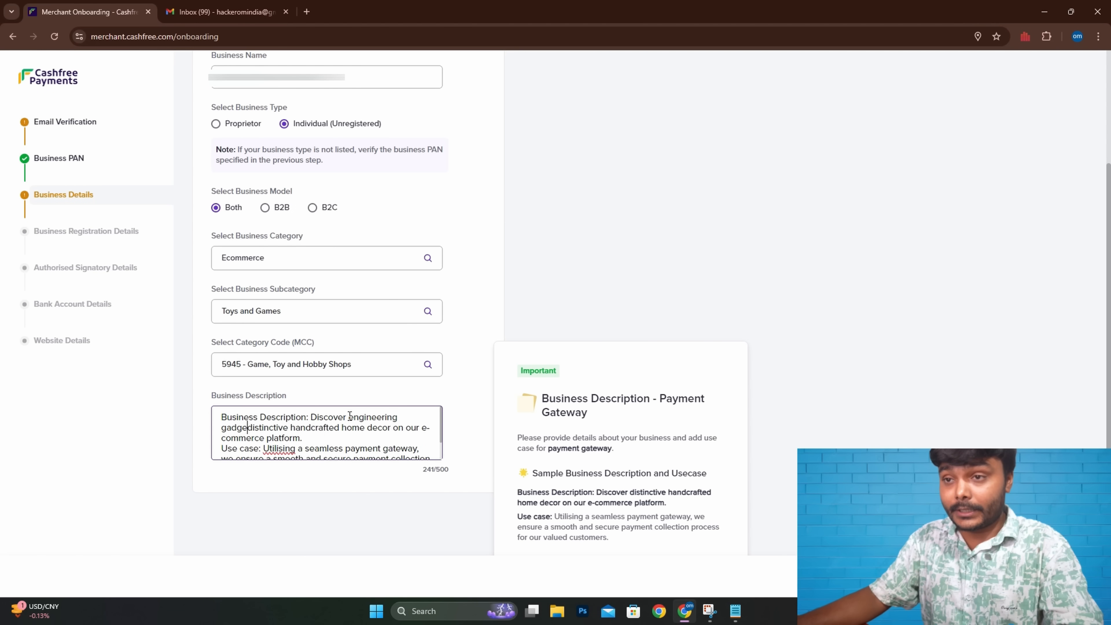
text(ng students and make )
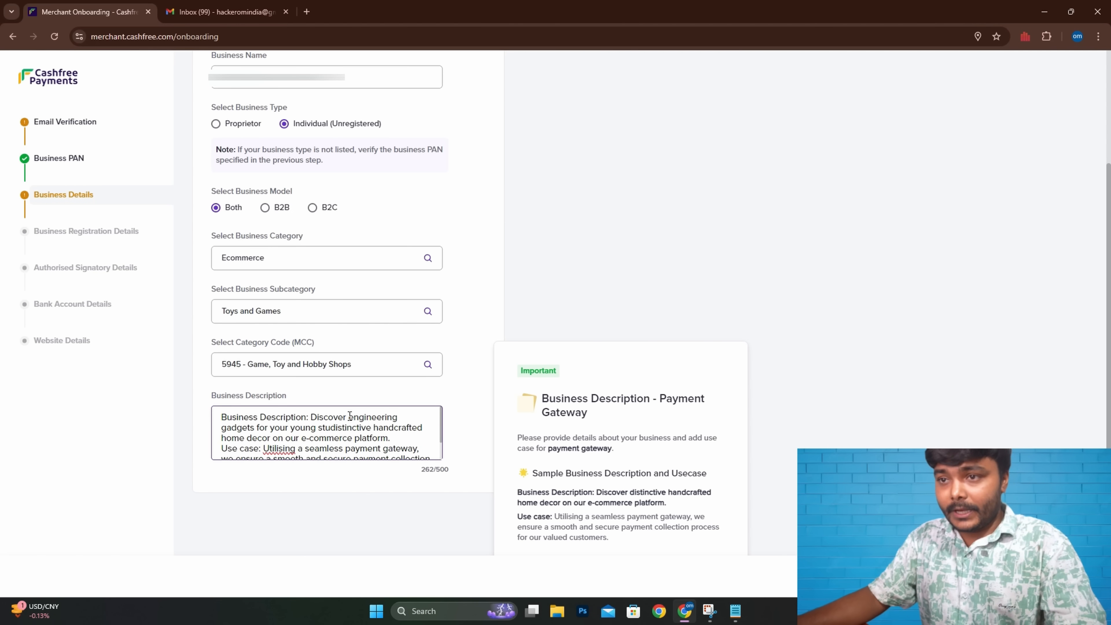
text(them creative and curious d)
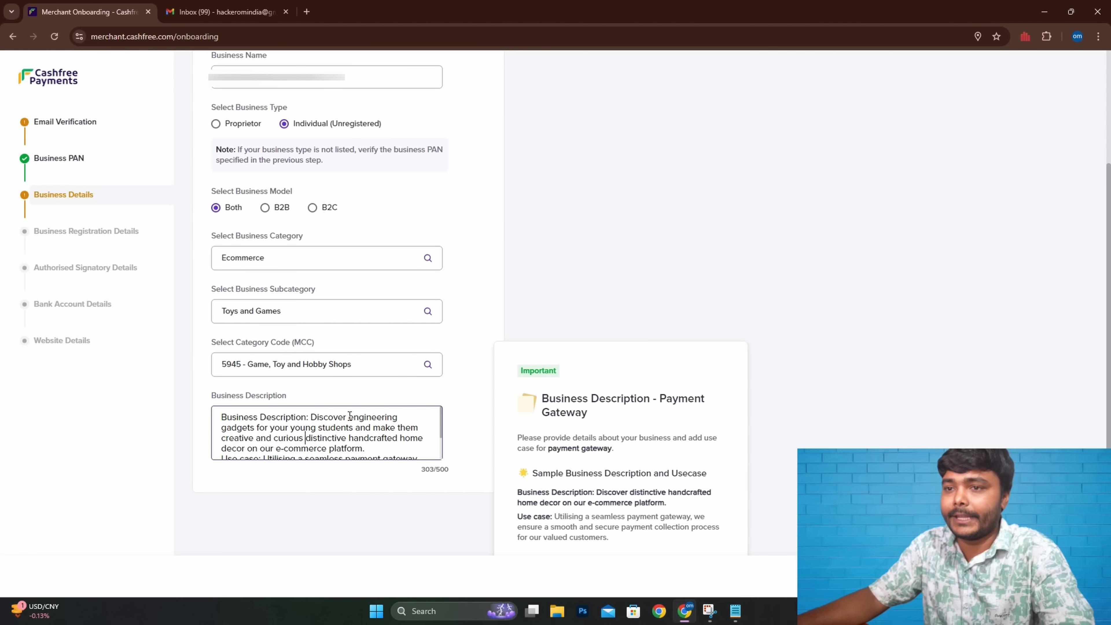
key(BackSpace)
text(.)
scroll(350, 431, down, 1)
scroll(315, 481, up, 2)
drag(365, 506, 308, 496)
key(BackSpace)
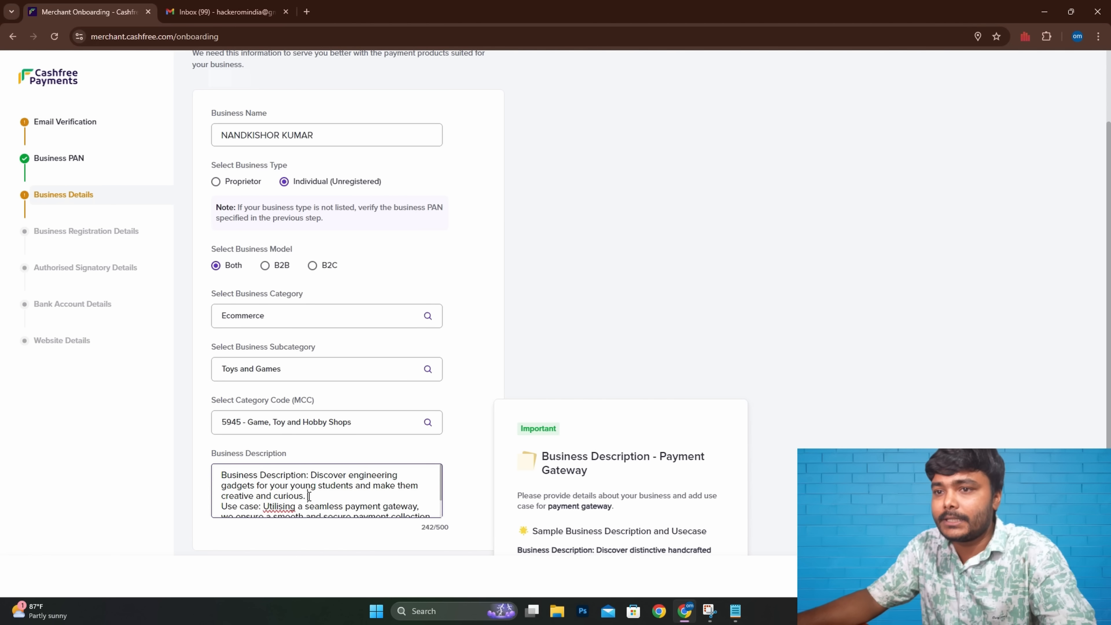
scroll(309, 496, down, 2)
scroll(372, 458, down, 1)
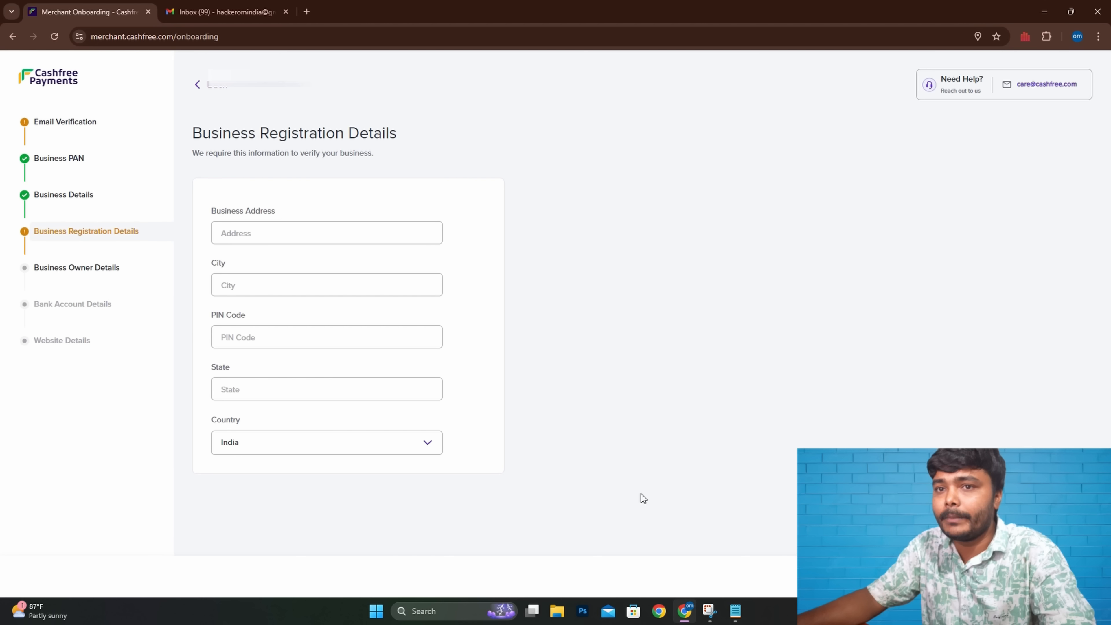
click(330, 234)
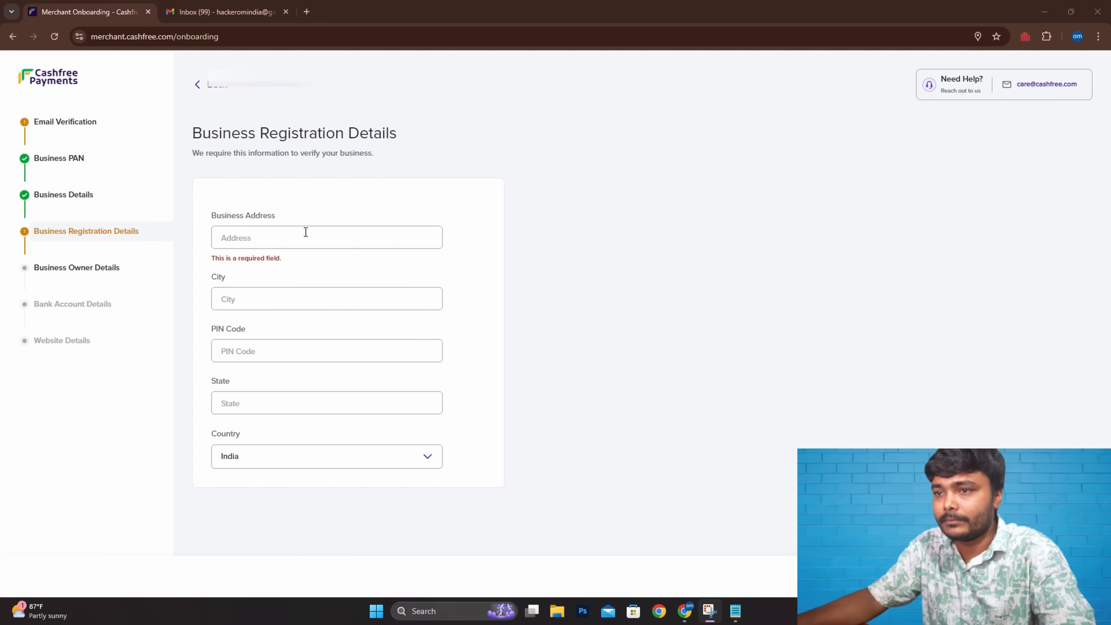
click(305, 232)
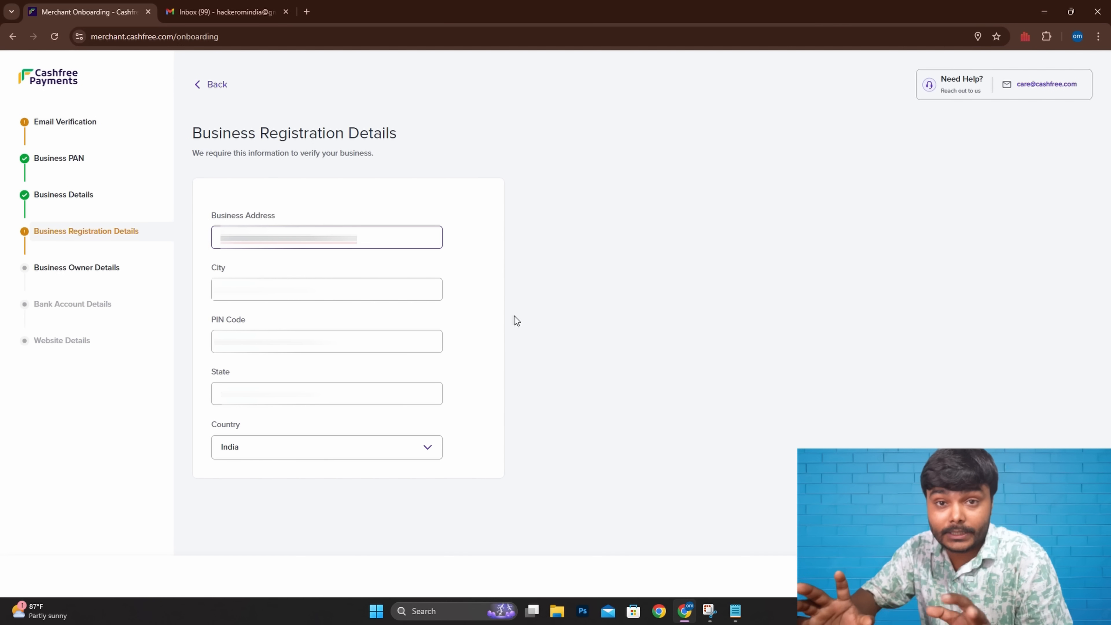
Step: Finish the business address with 'hamparan' and submit the registration details
text(hamparan)
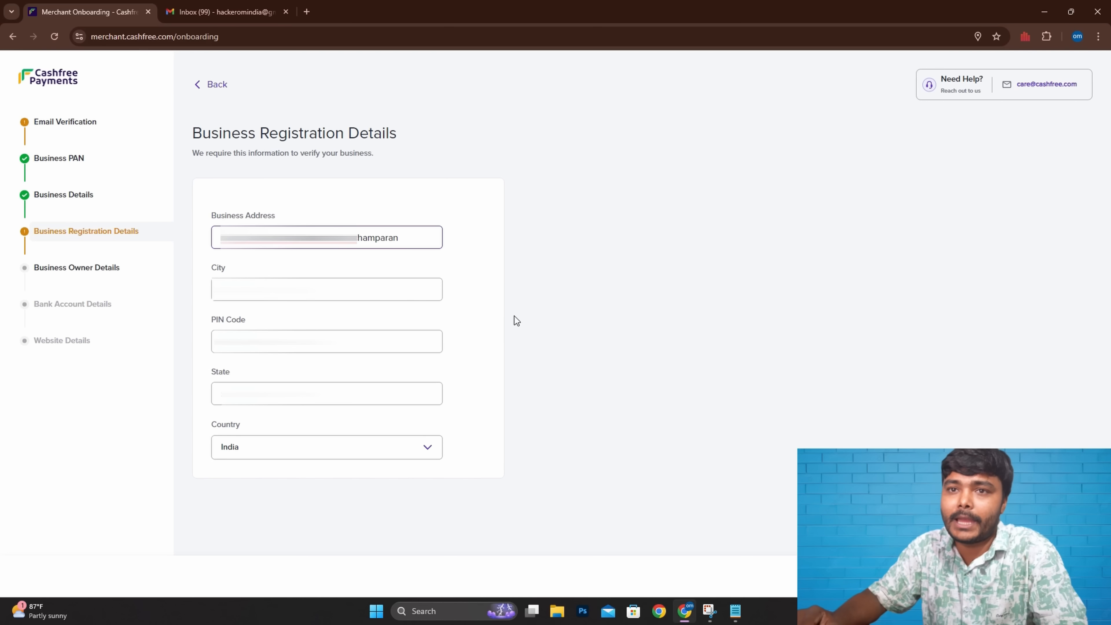
click(514, 316)
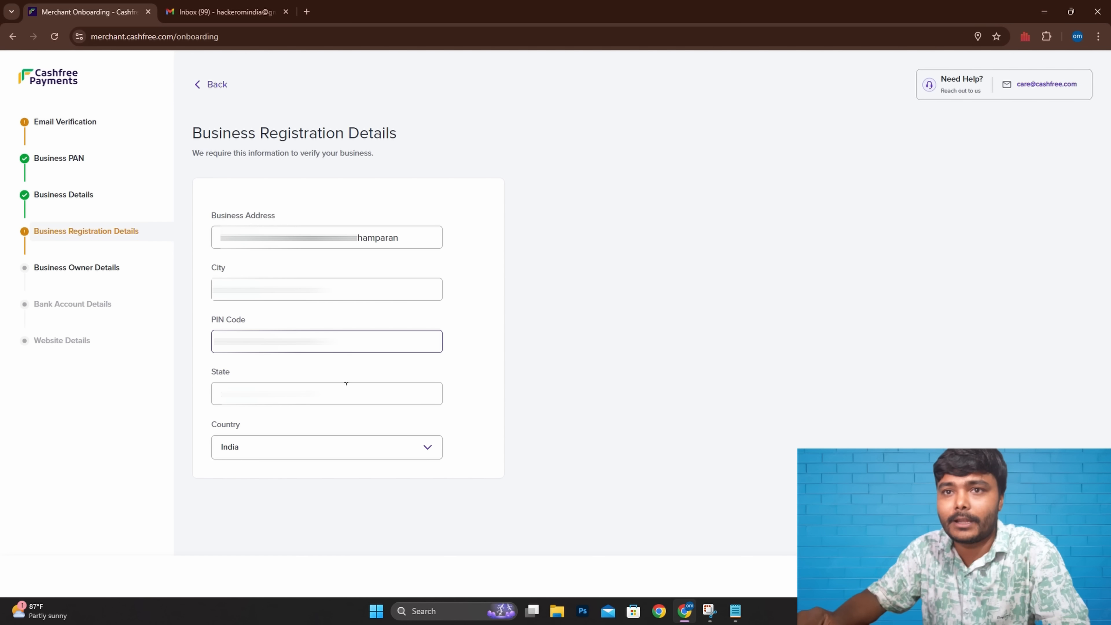
click(1045, 576)
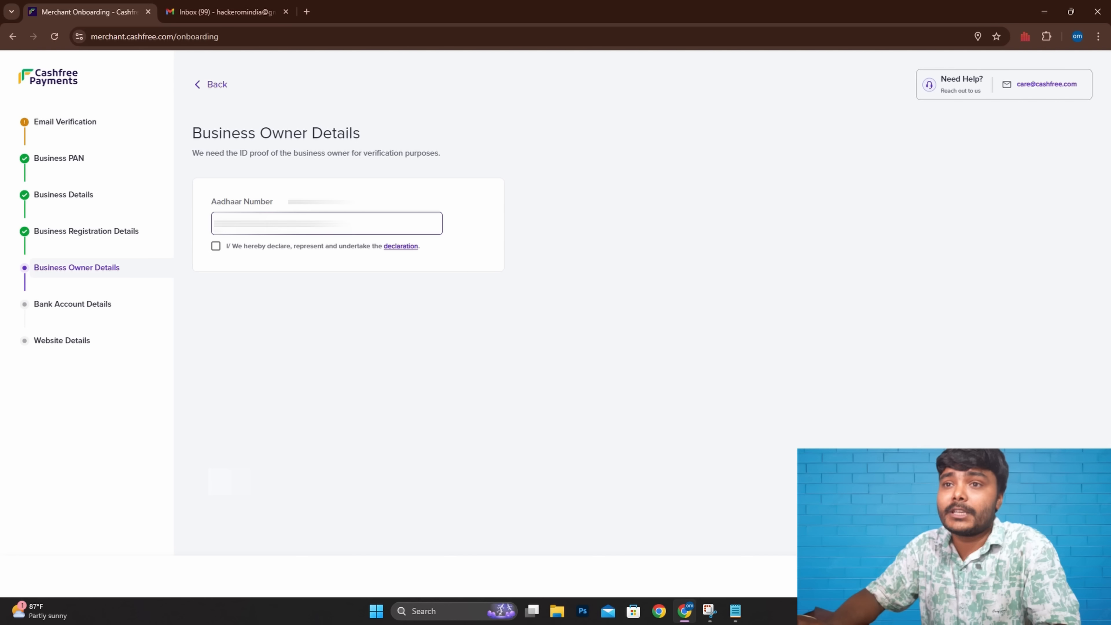
Step: Accept the owner declaration and verify the Aadhaar number with the one-time code
click(215, 246)
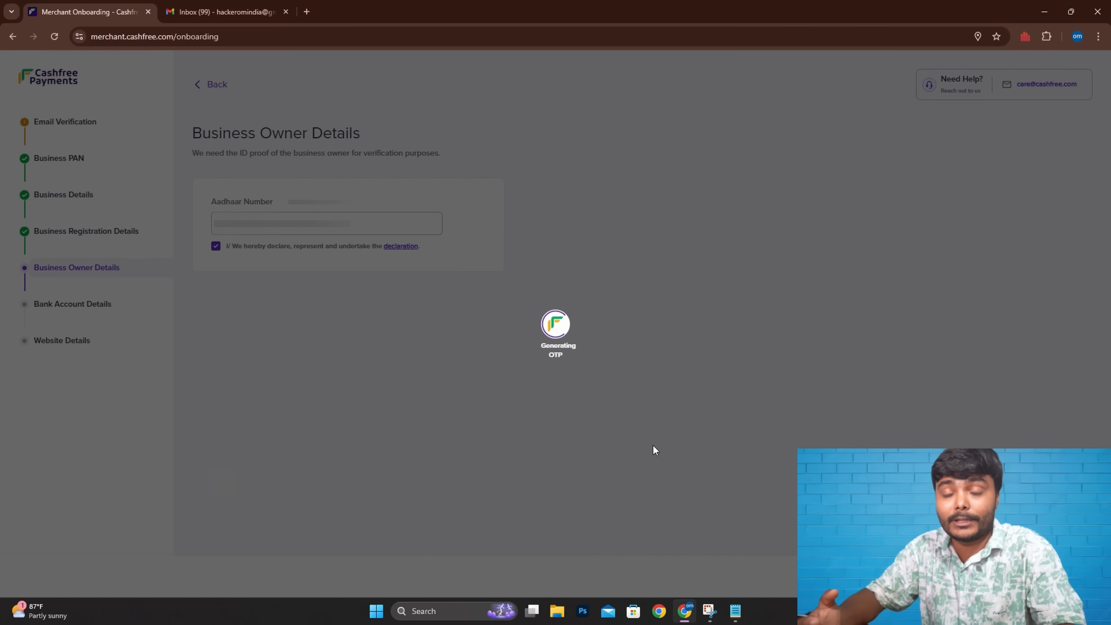
click(451, 319)
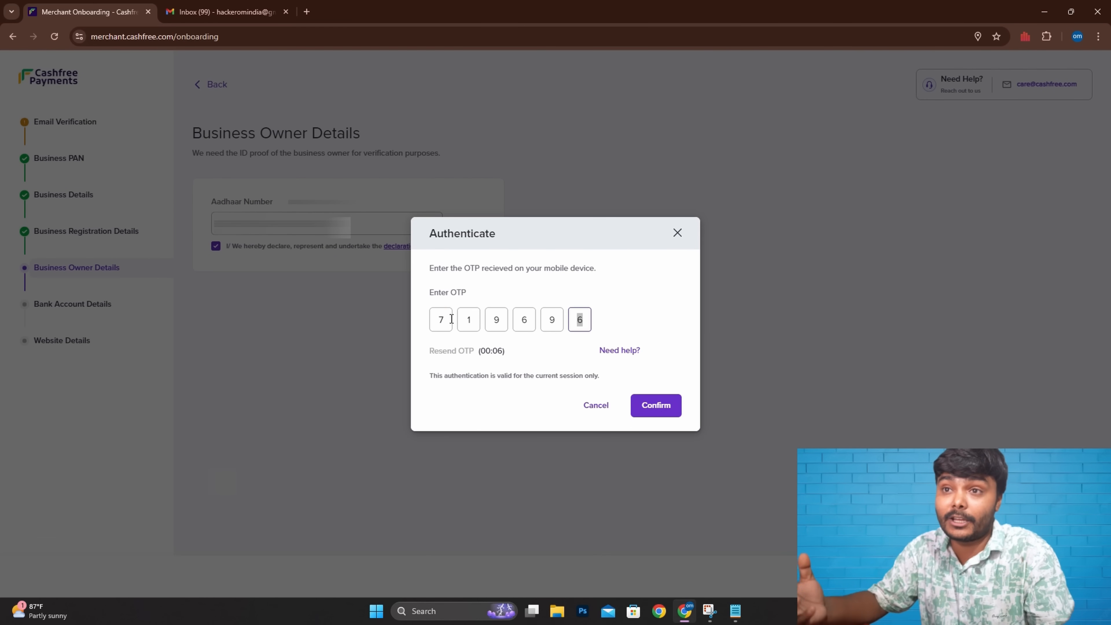
click(656, 404)
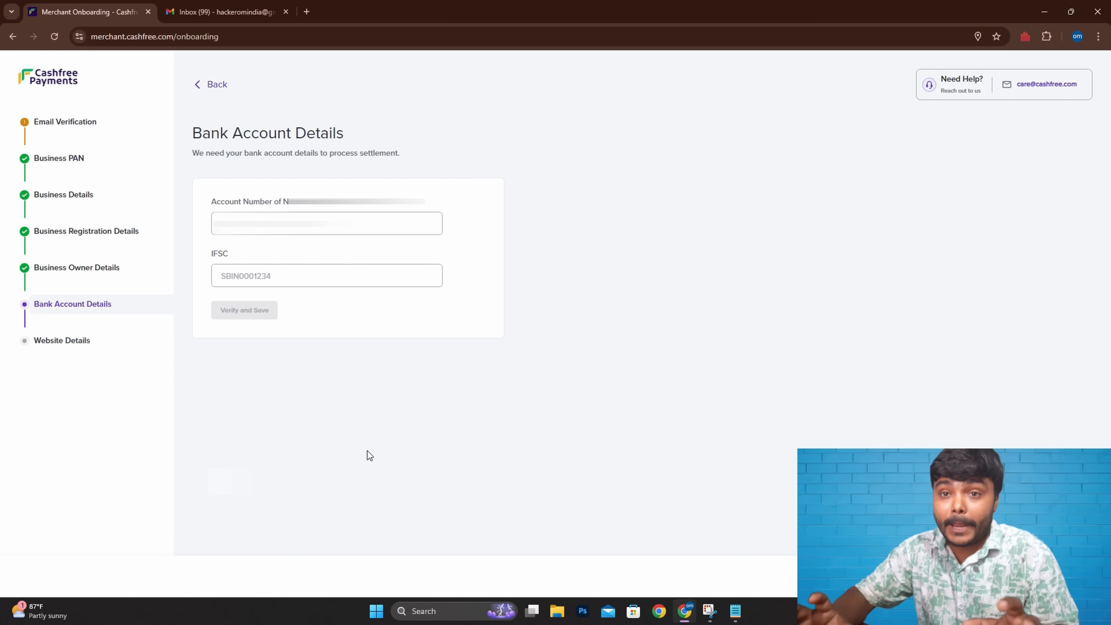
click(326, 223)
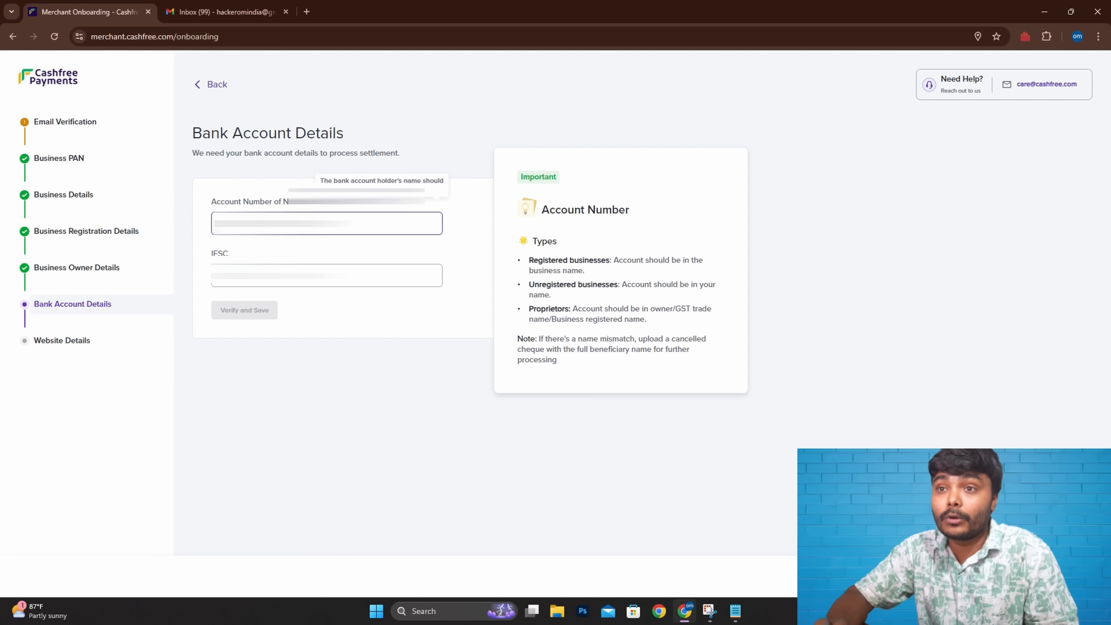
click(327, 275)
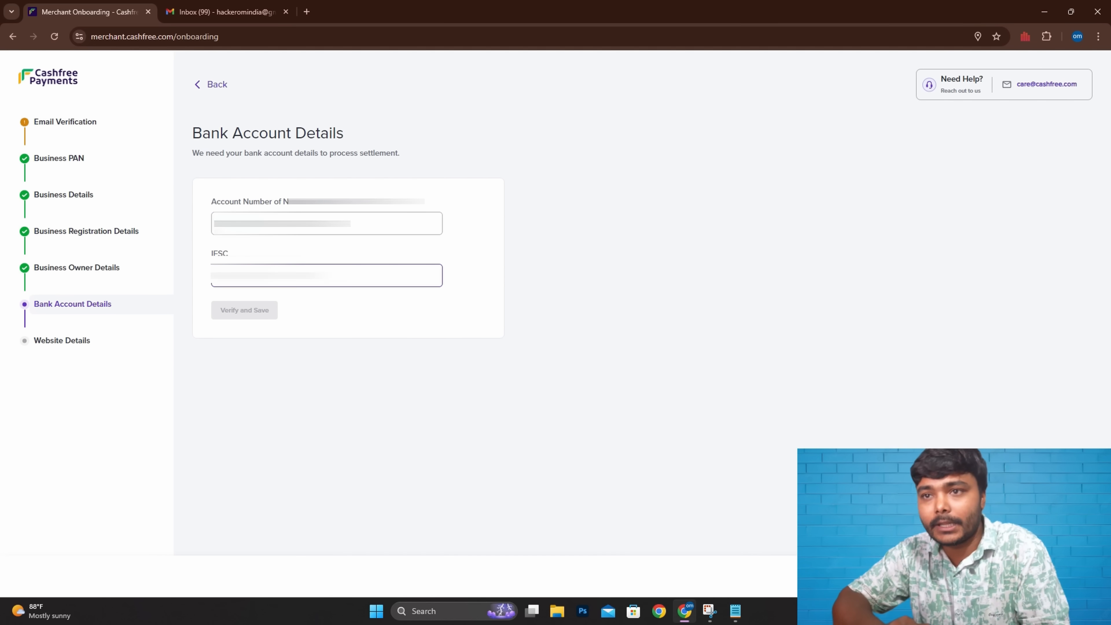
click(245, 310)
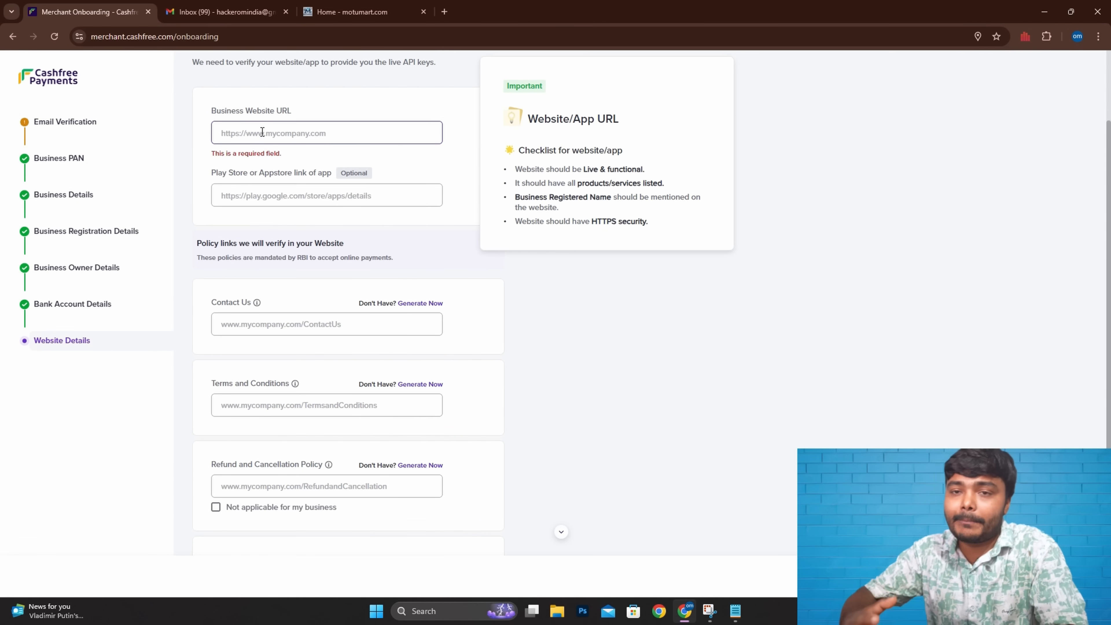
text(https://motumart.com/)
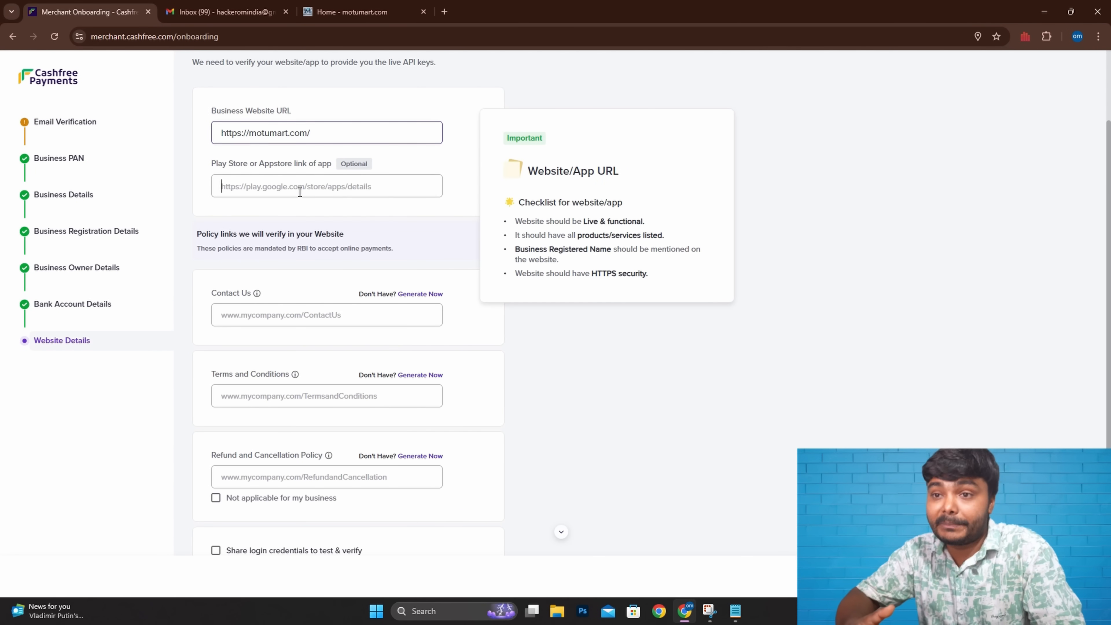
click(300, 187)
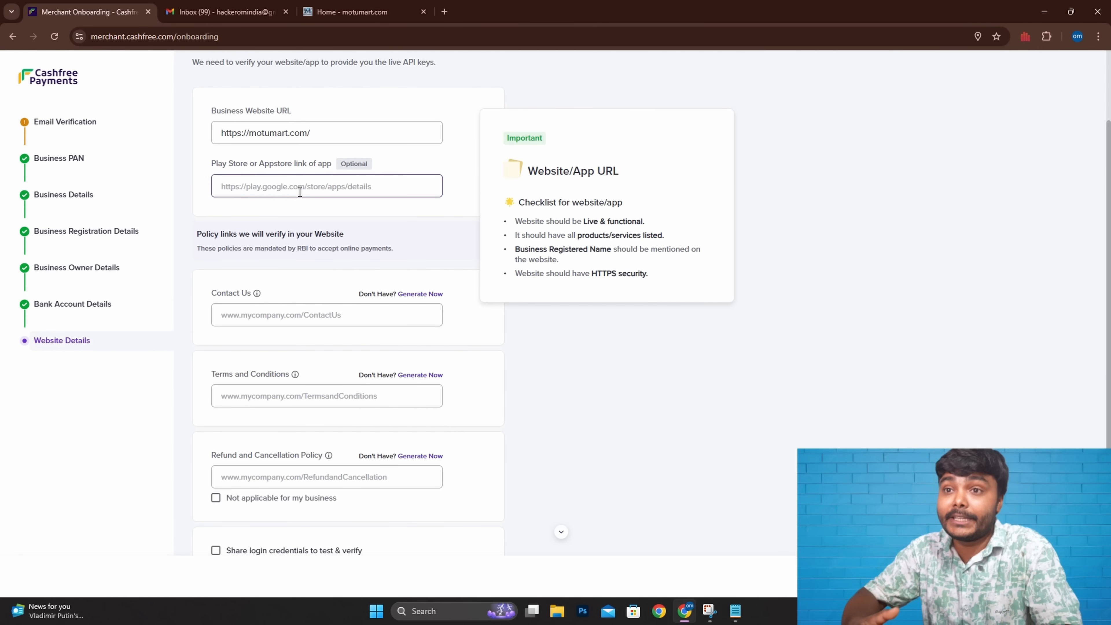
click(304, 322)
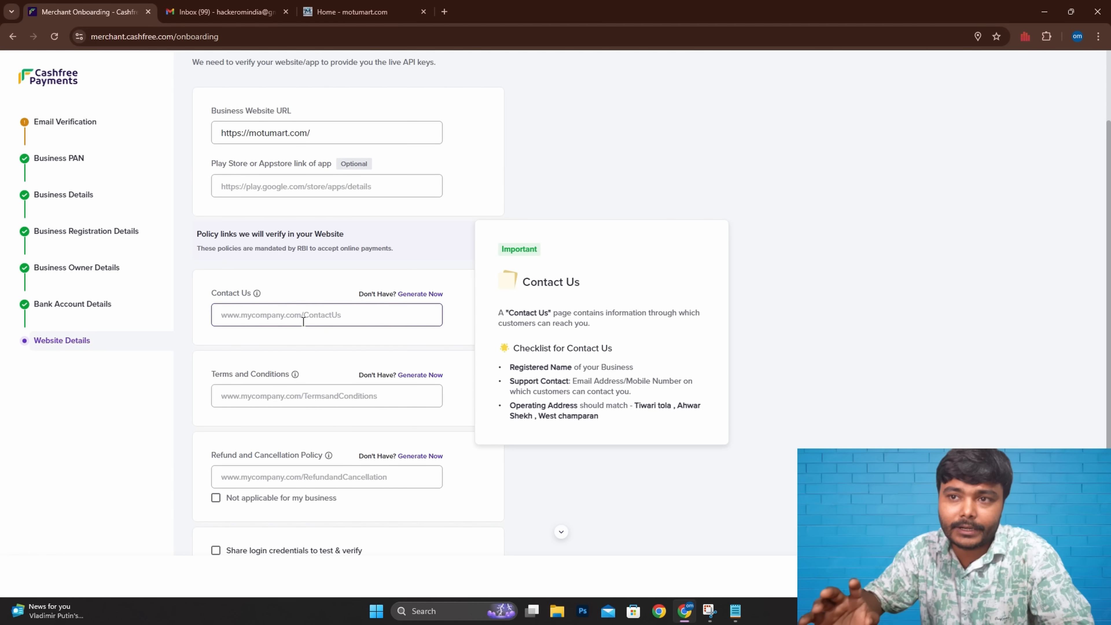
click(416, 295)
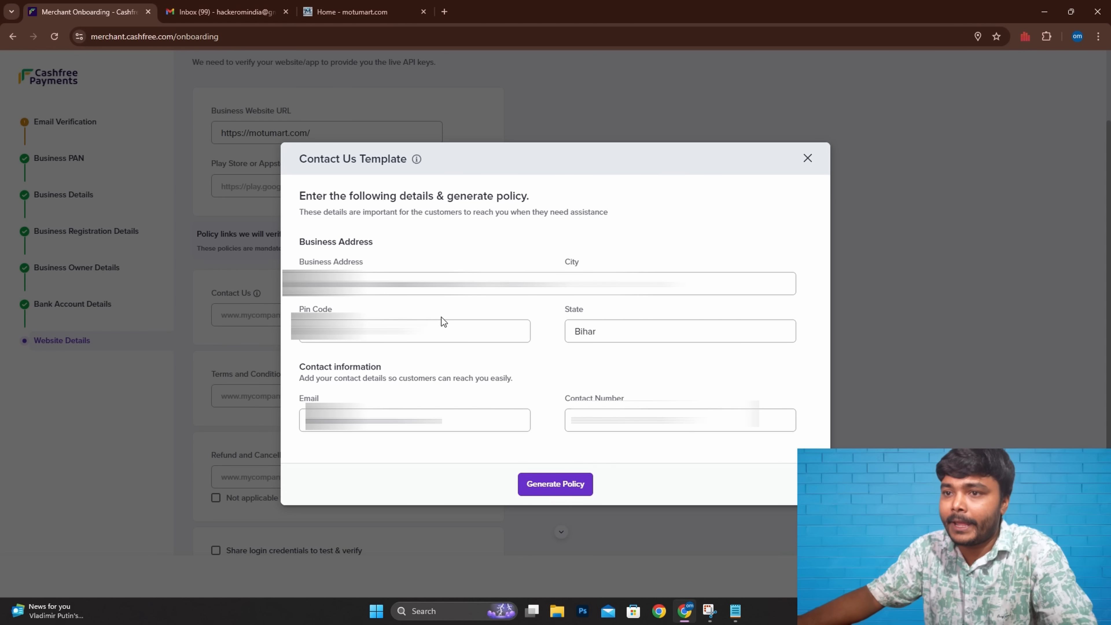
Step: Generate the Contact Us policy text and open the WordPress Contact page for editing
click(555, 484)
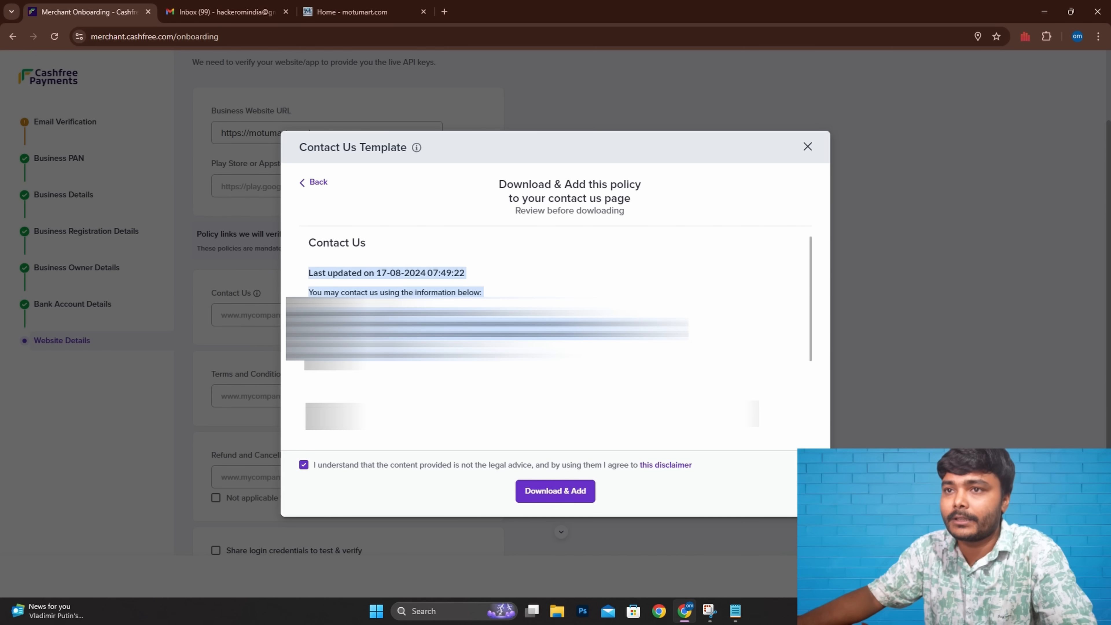
click(363, 12)
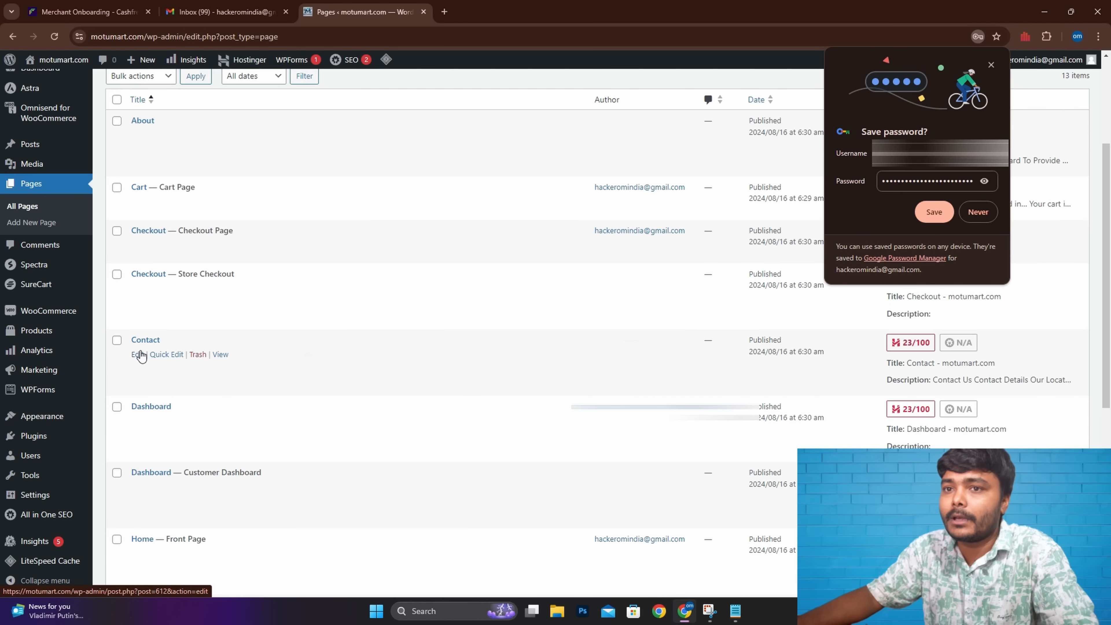
click(140, 354)
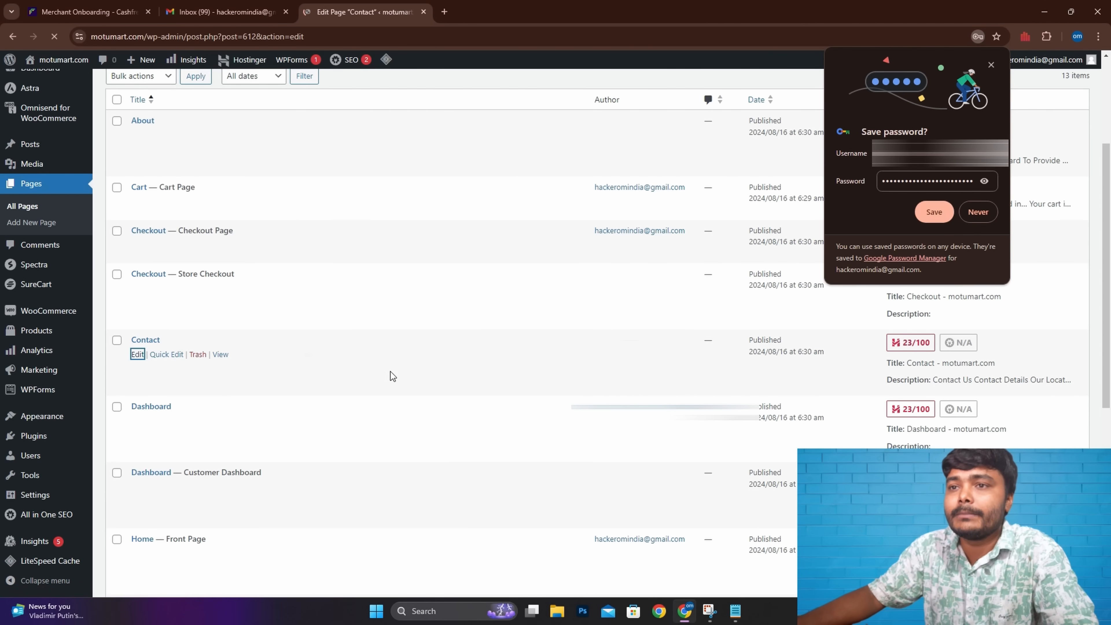
scroll(418, 282, down, 10)
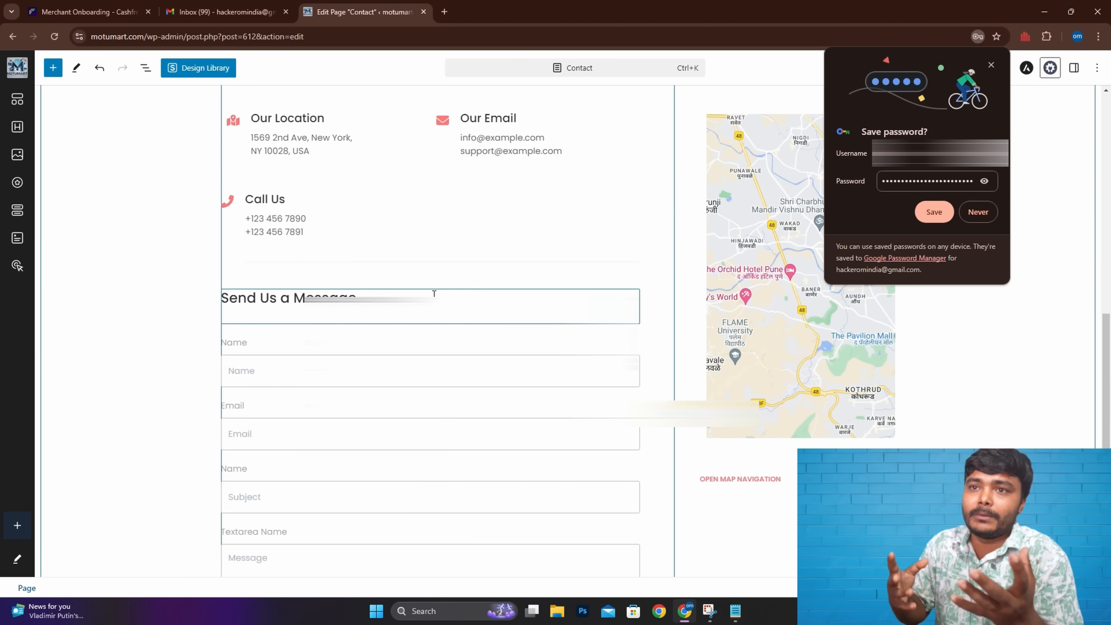
scroll(633, 320, up, 4)
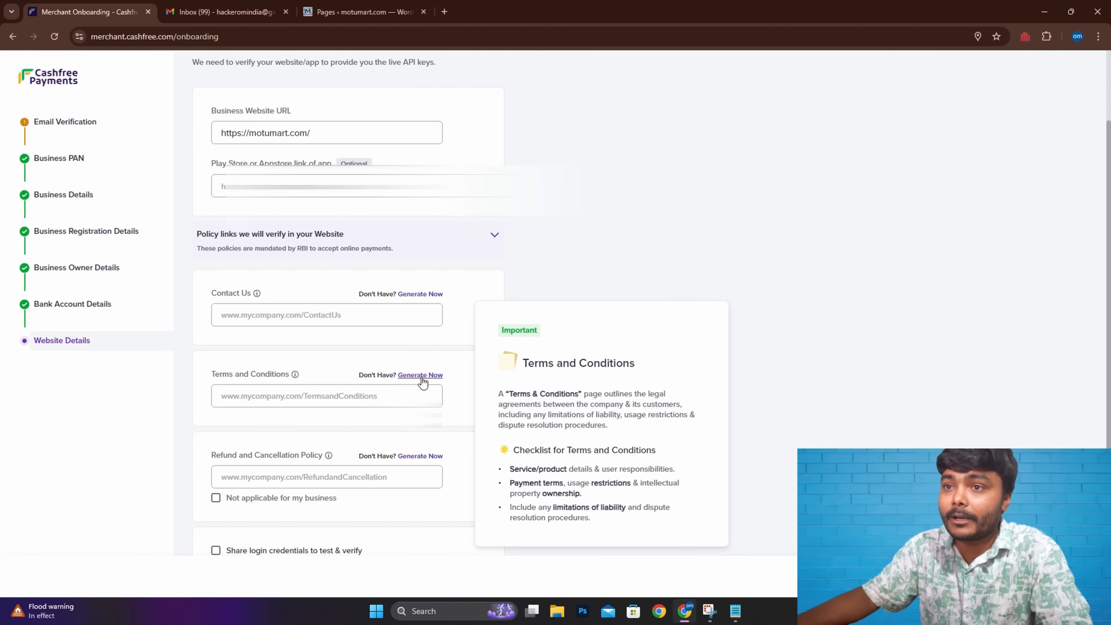
Step: Generate the Terms & Conditions policy in Cashfree and select its text
click(421, 375)
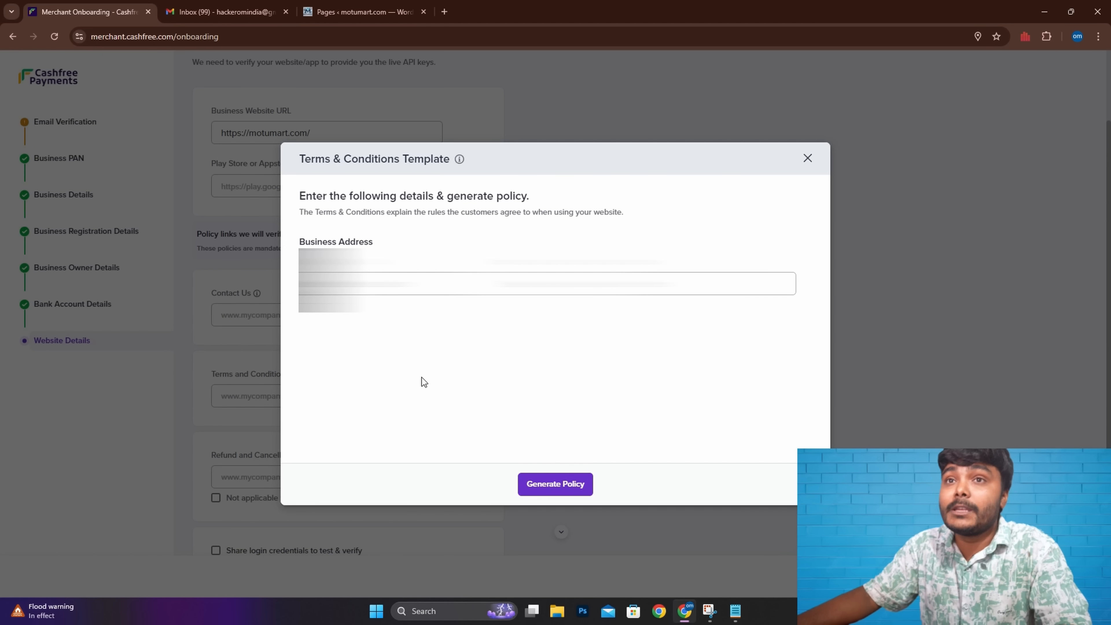
click(554, 483)
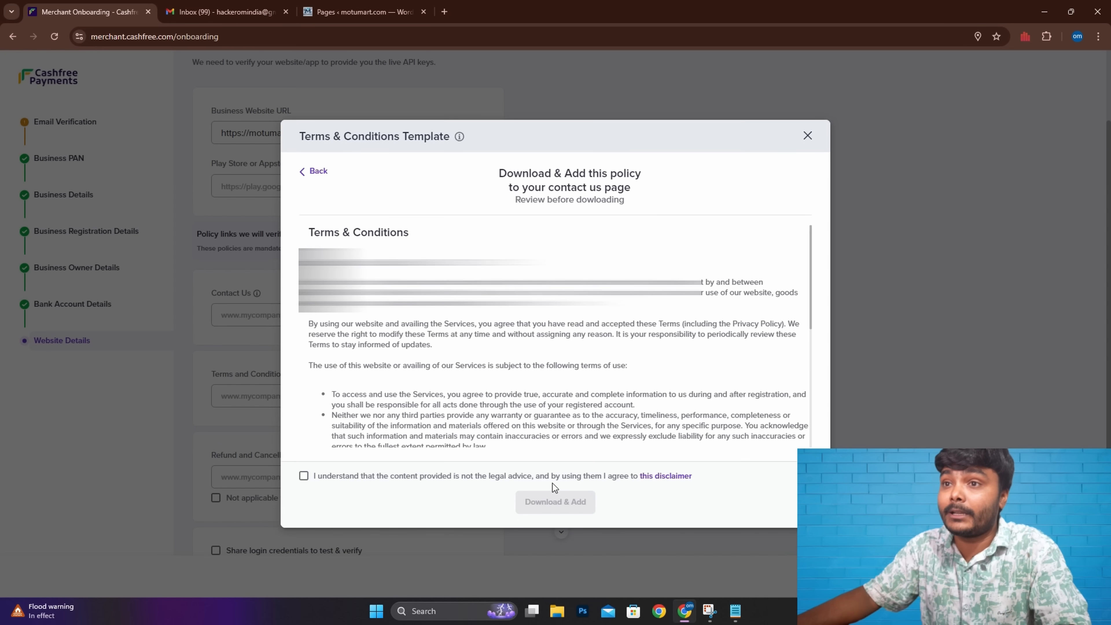
scroll(438, 394, down, 10)
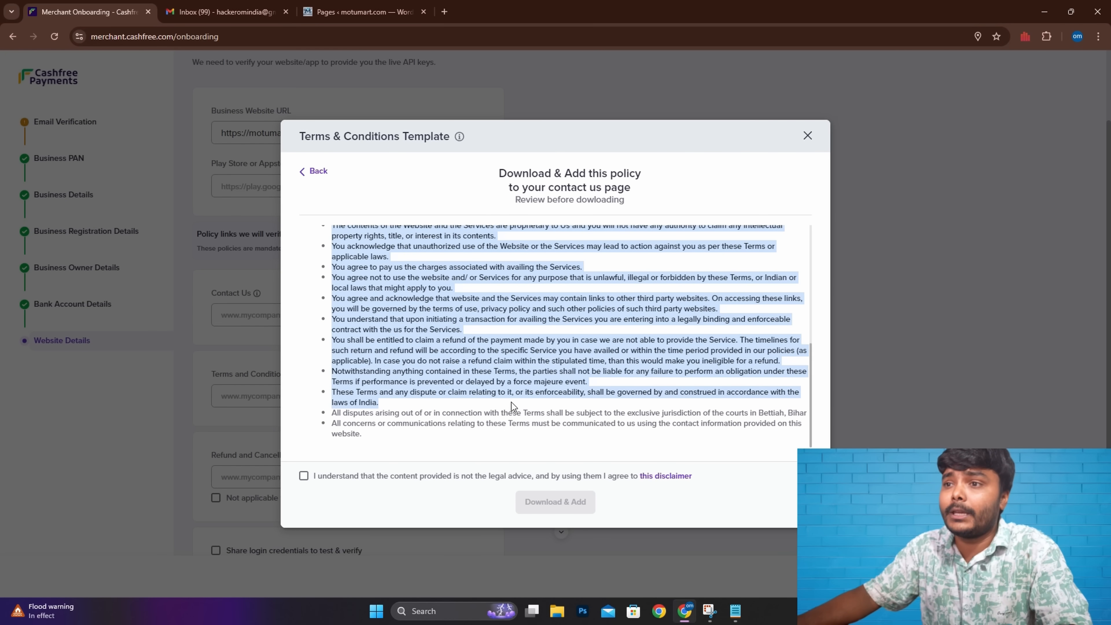
drag(514, 409, 525, 444)
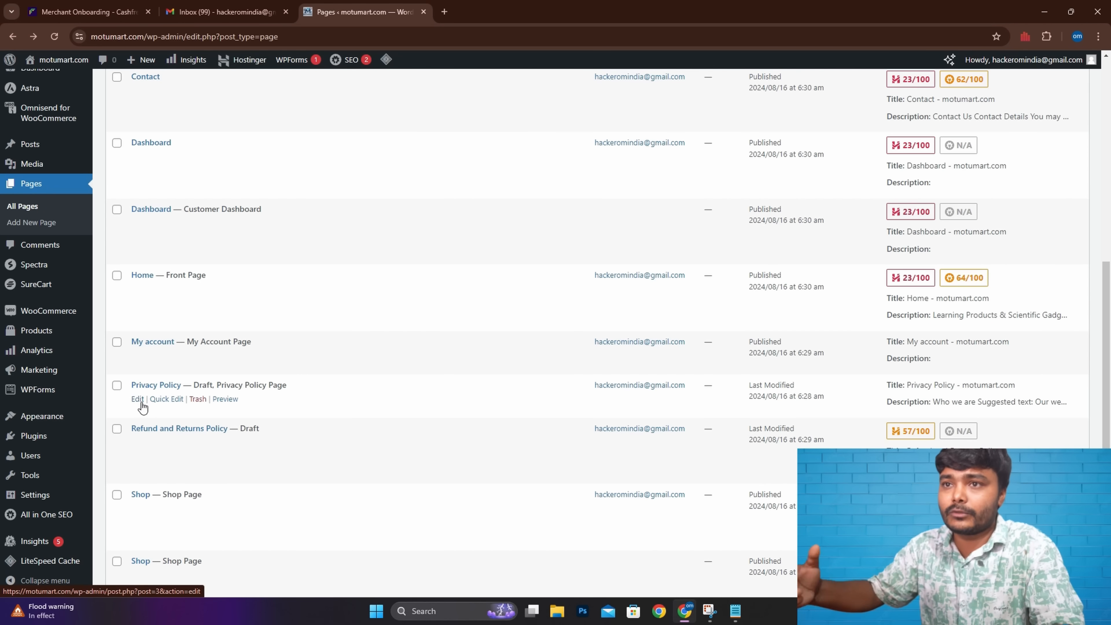
Step: Paste the Terms & Conditions text into the WordPress Privacy Policy page
click(142, 404)
scroll(360, 330, down, 5)
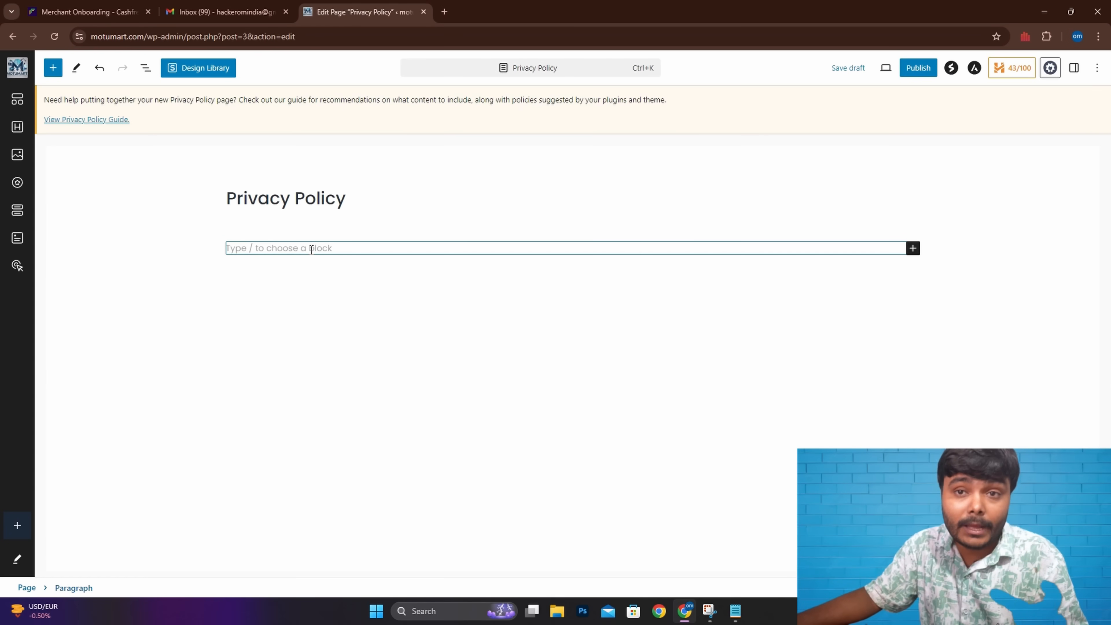
key(ctrl+v)
scroll(311, 248, up, 3)
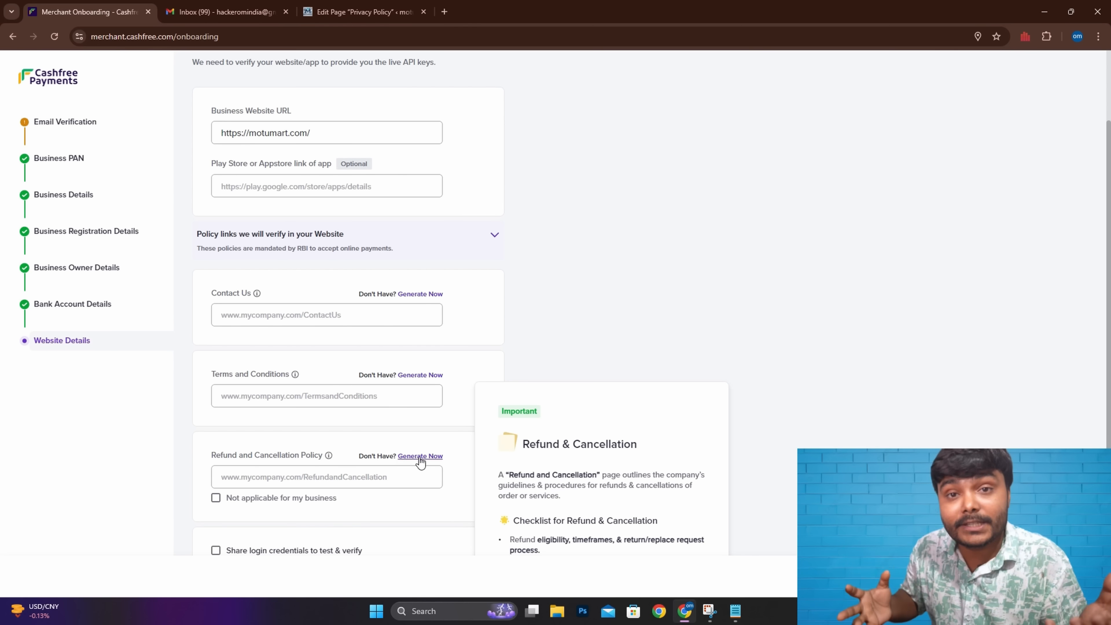
click(420, 457)
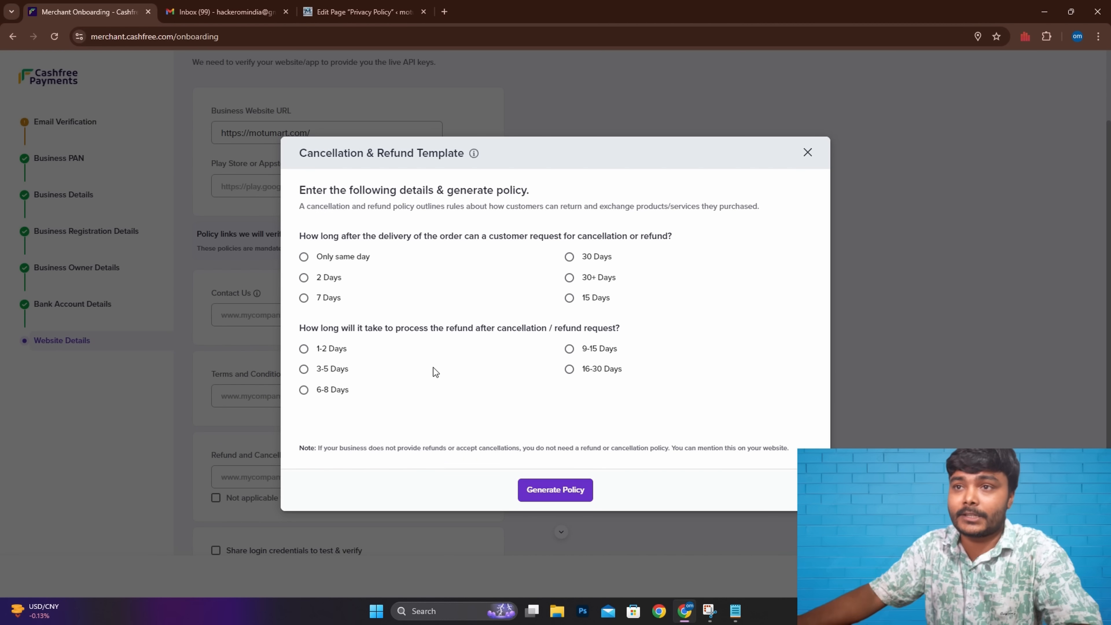
Step: Generate a refund policy with 7-day requests and 6-8 day processing, and copy it
click(303, 298)
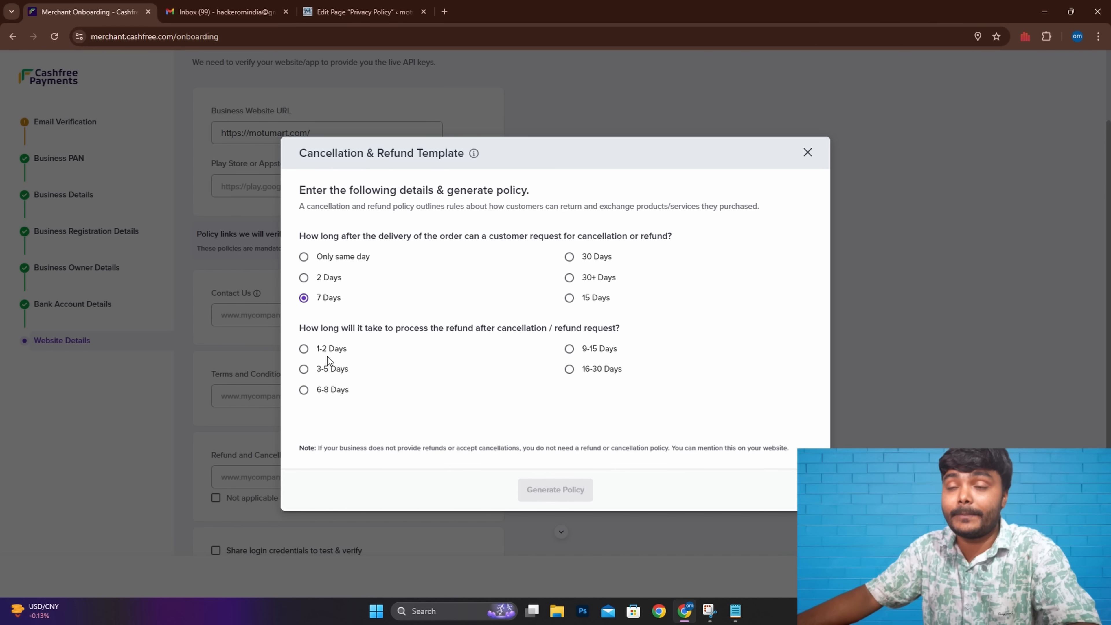
click(303, 390)
click(555, 489)
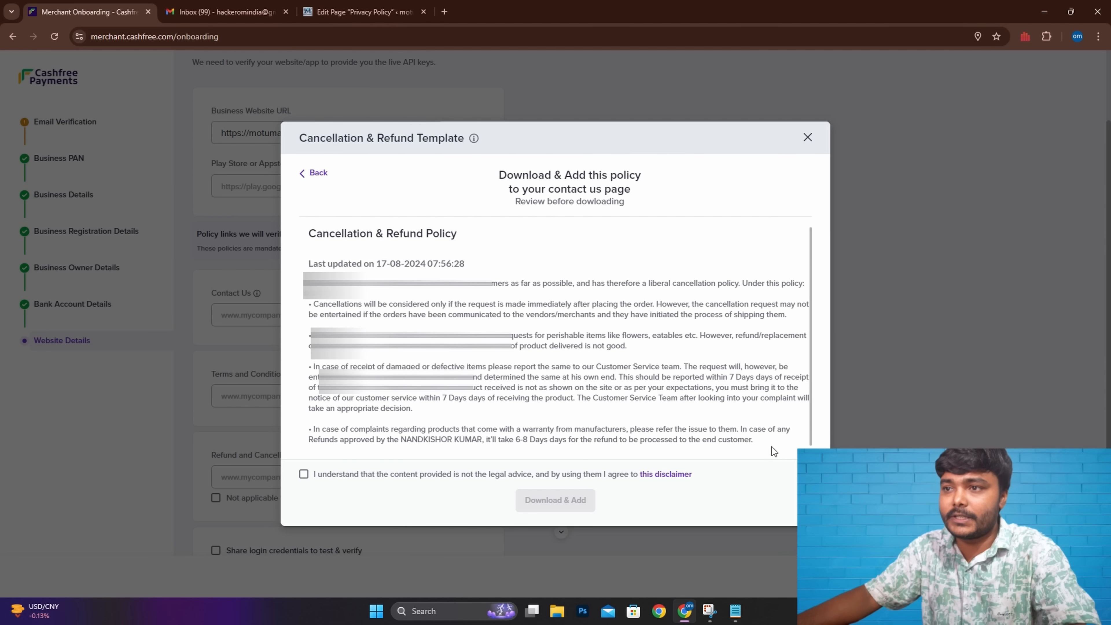
drag(773, 451, 310, 263)
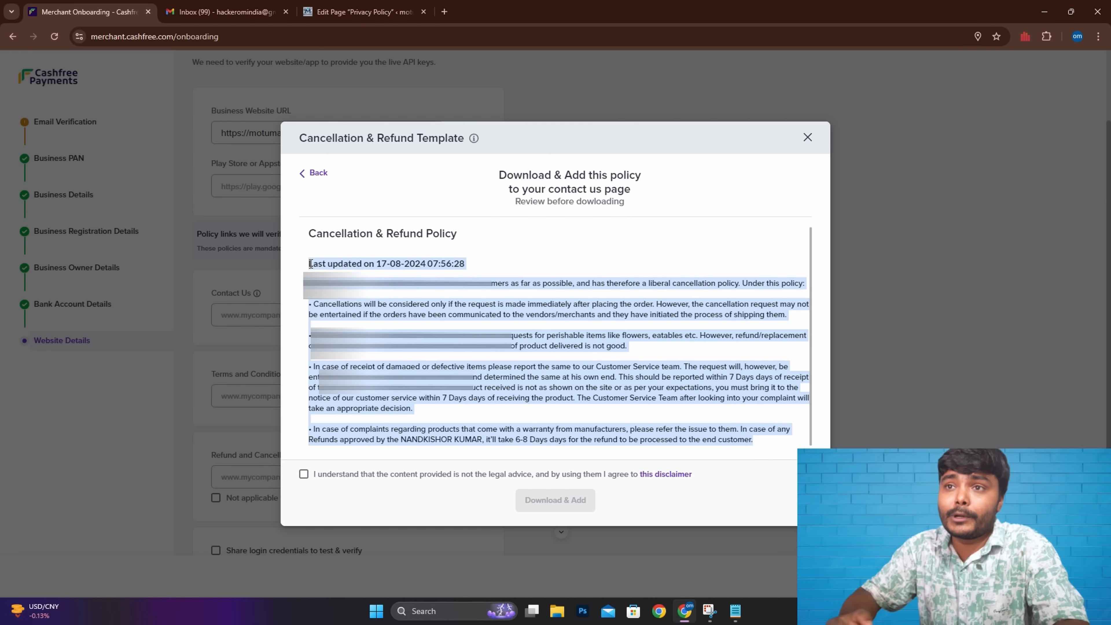
right_click(376, 317)
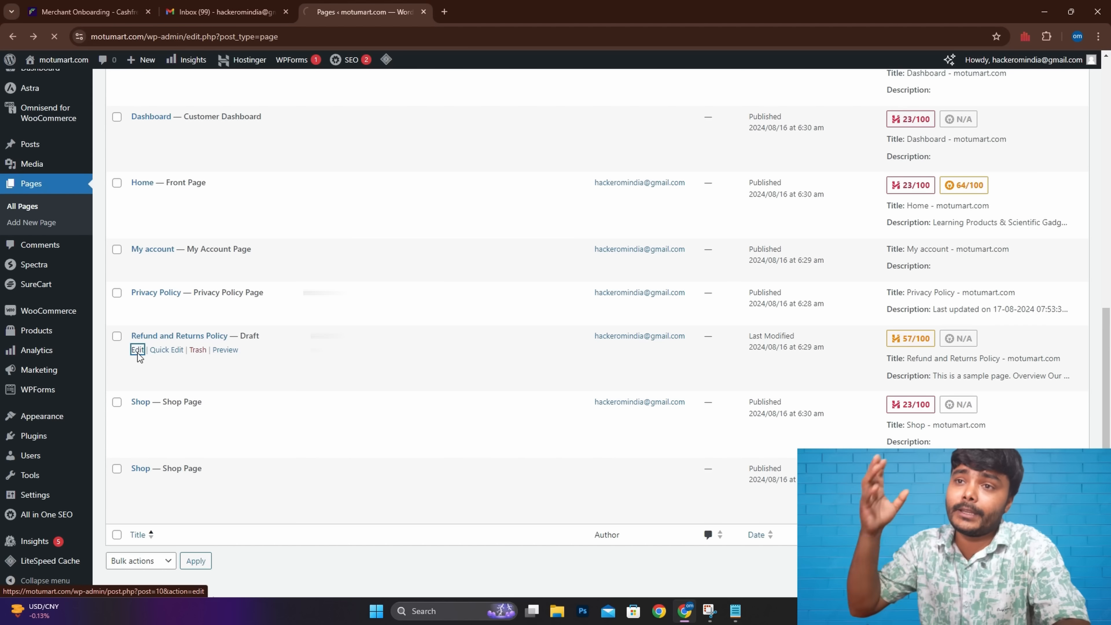
Step: Replace the Refund and Returns Policy page's sample content with the copied refund text
click(138, 351)
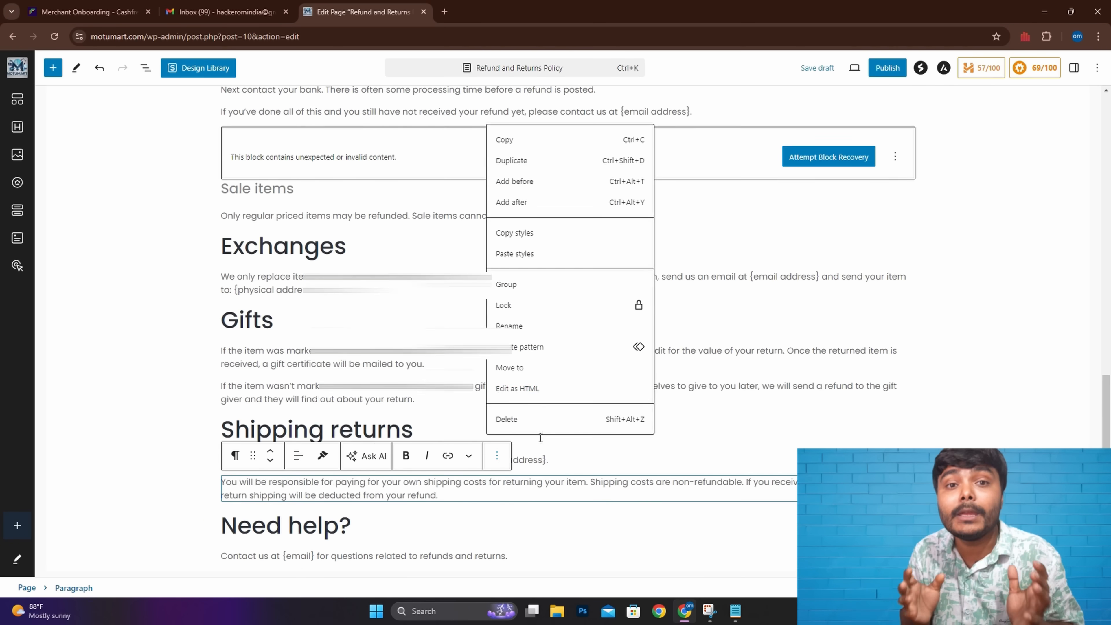
click(507, 416)
click(496, 453)
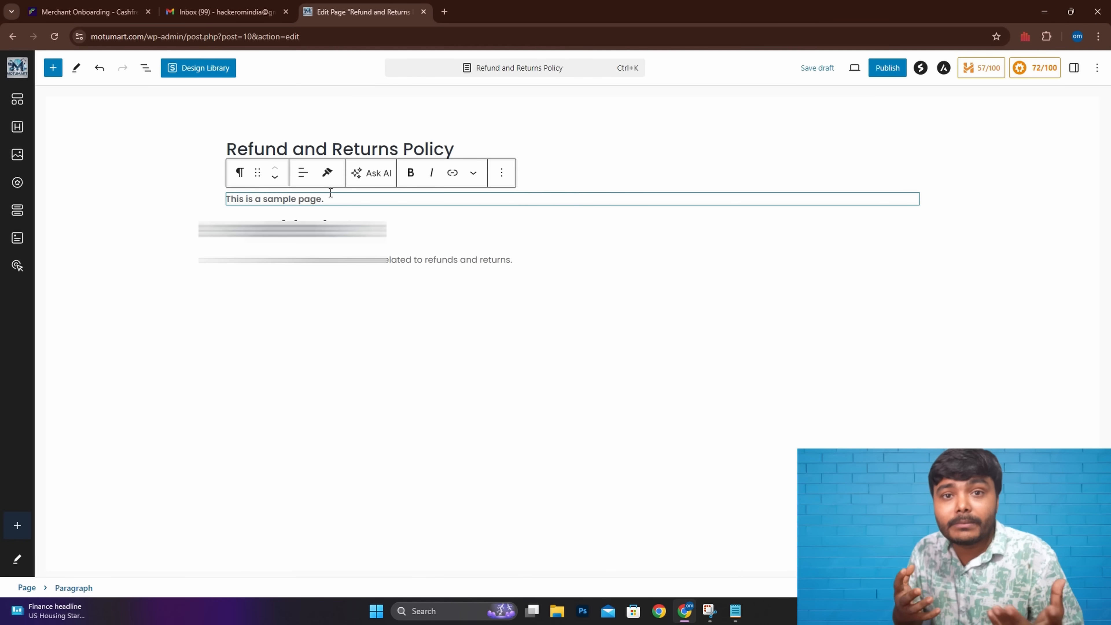
drag(324, 198, 202, 198)
key(BackSpace)
key(ctrl+v)
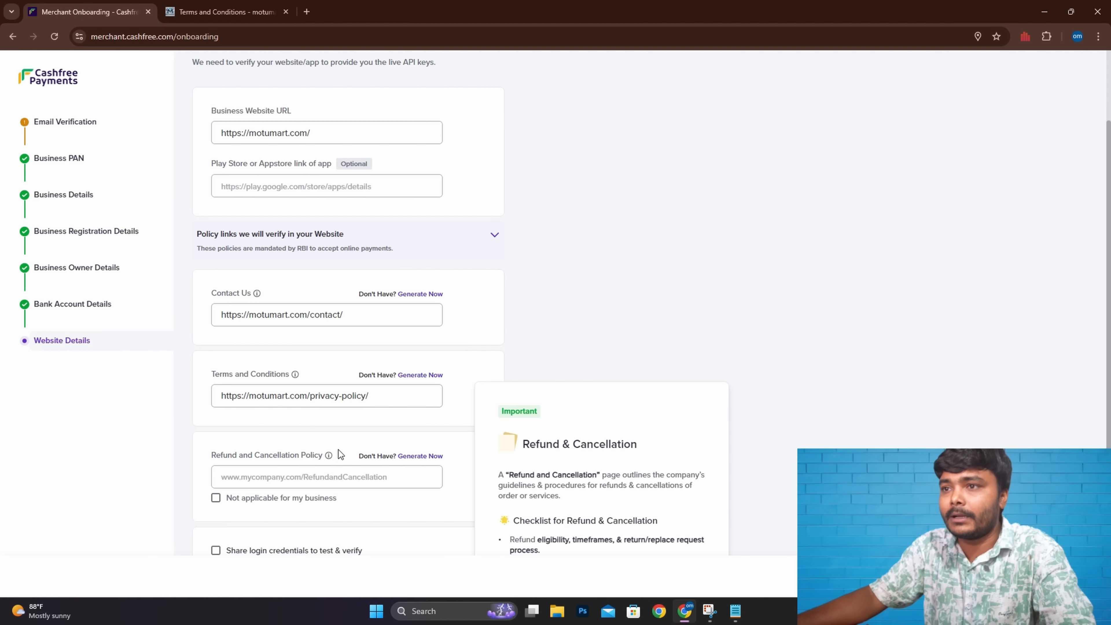
Step: Confirm the Cashfree account address using the Verify button in the Gmail reminder
text(https://motumart.com/terms-and-conditions/)
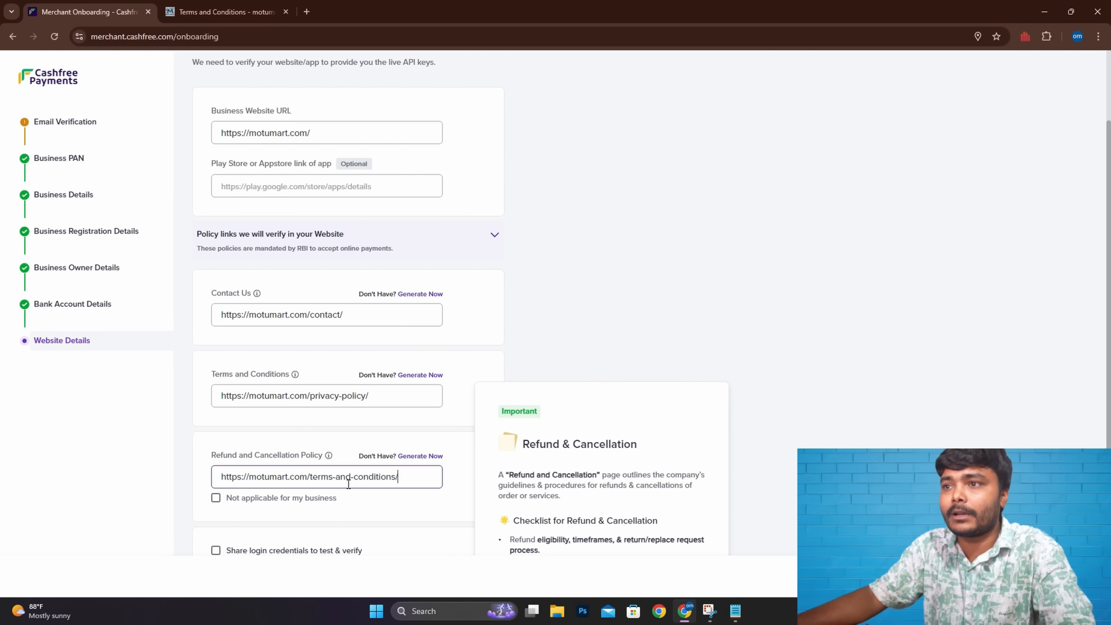
scroll(338, 450, down, 1)
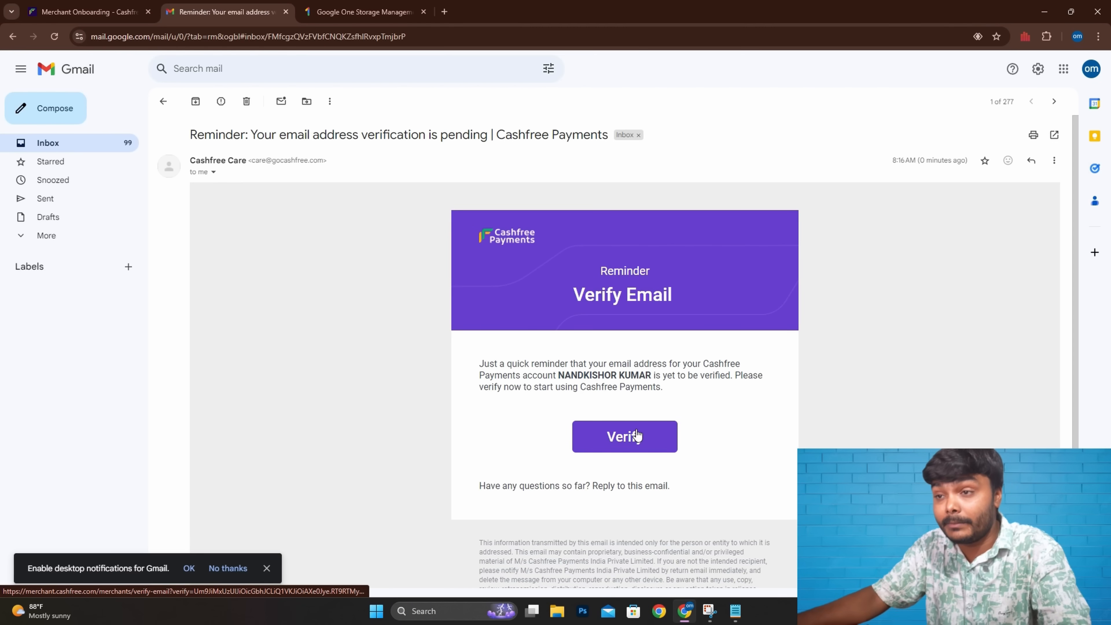
click(637, 434)
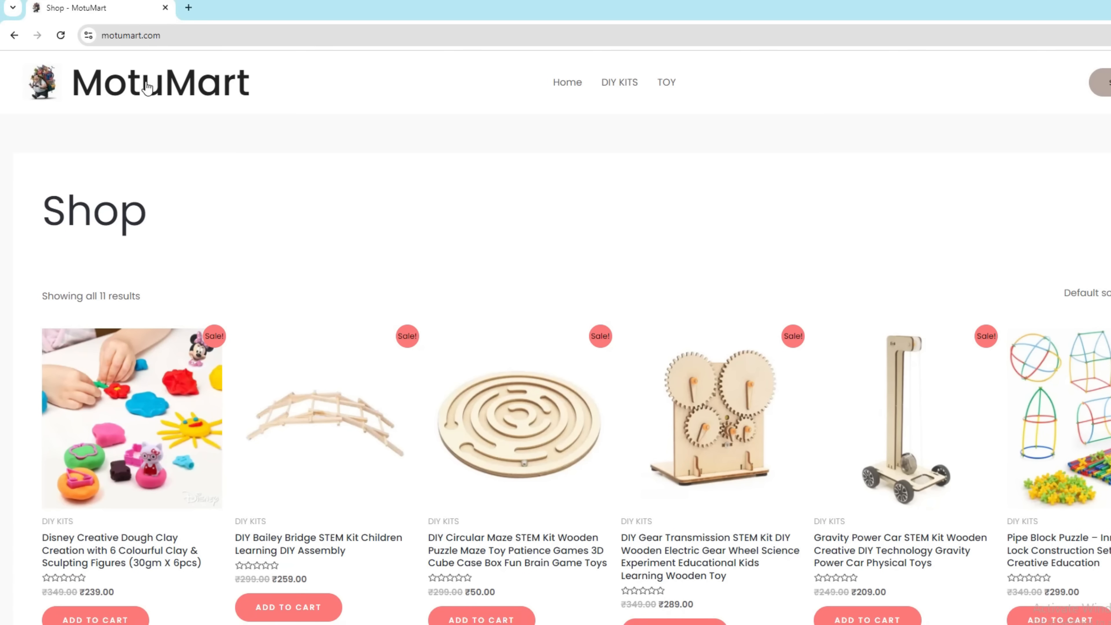
Step: Browse the MotuMart shop and TOY category pages to check the storefront toward checkout
scroll(318, 279, down, 8)
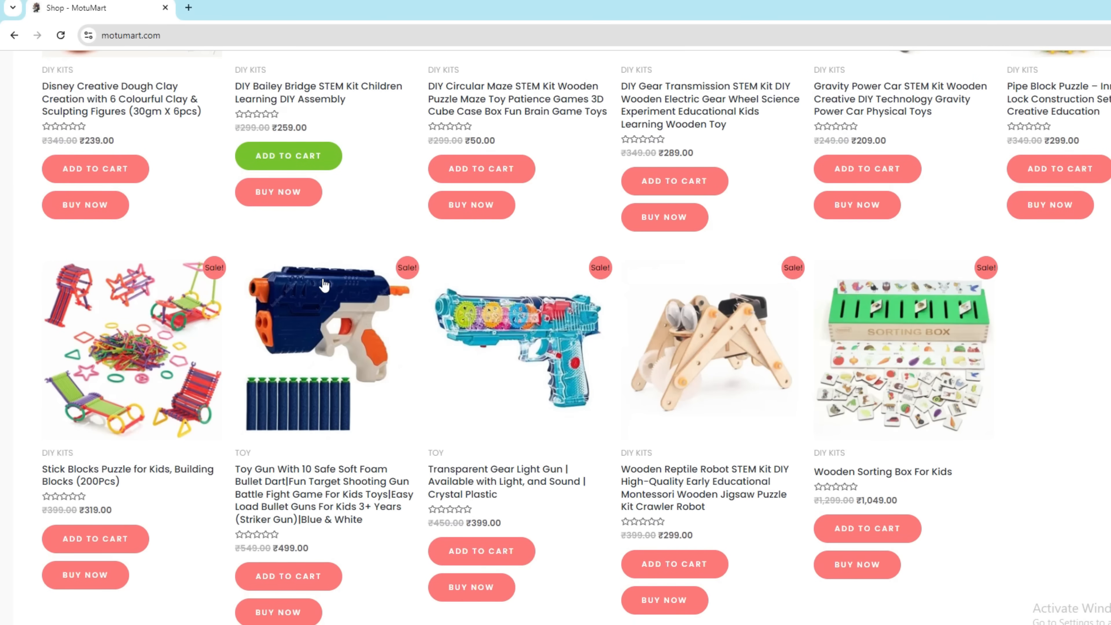
scroll(85, 202, up, 5)
scroll(584, 526, down, 10)
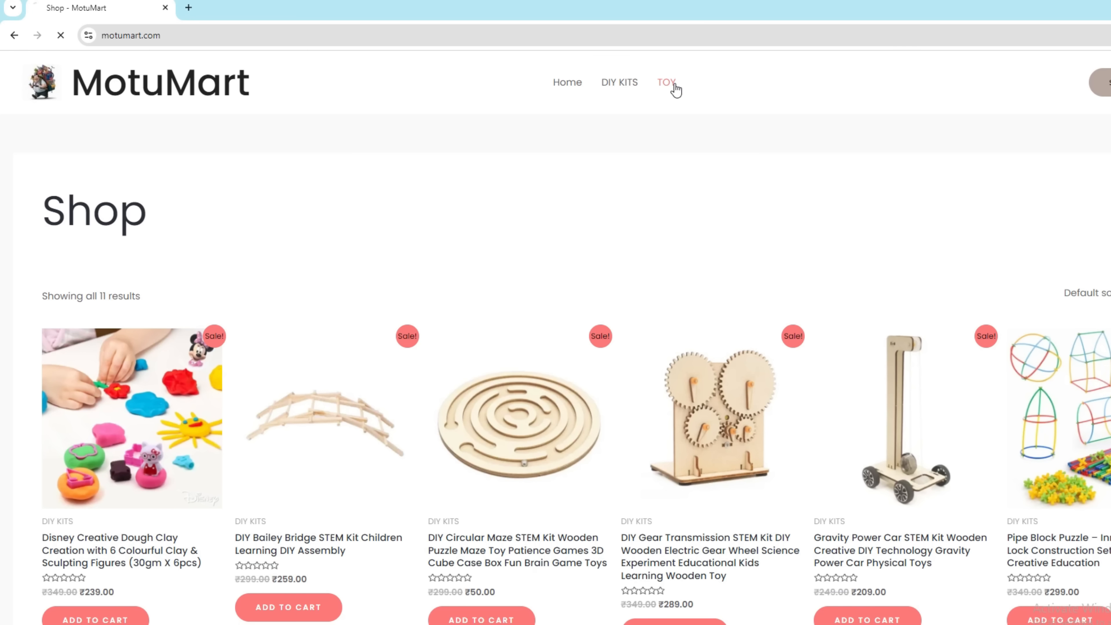
click(667, 83)
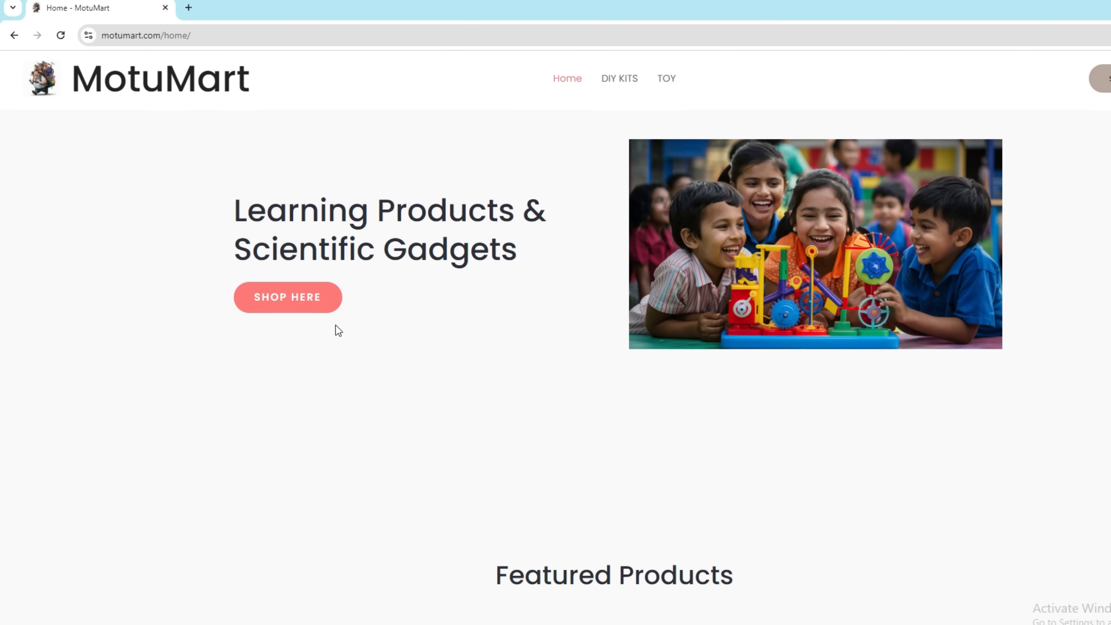
scroll(455, 306, down, 10)
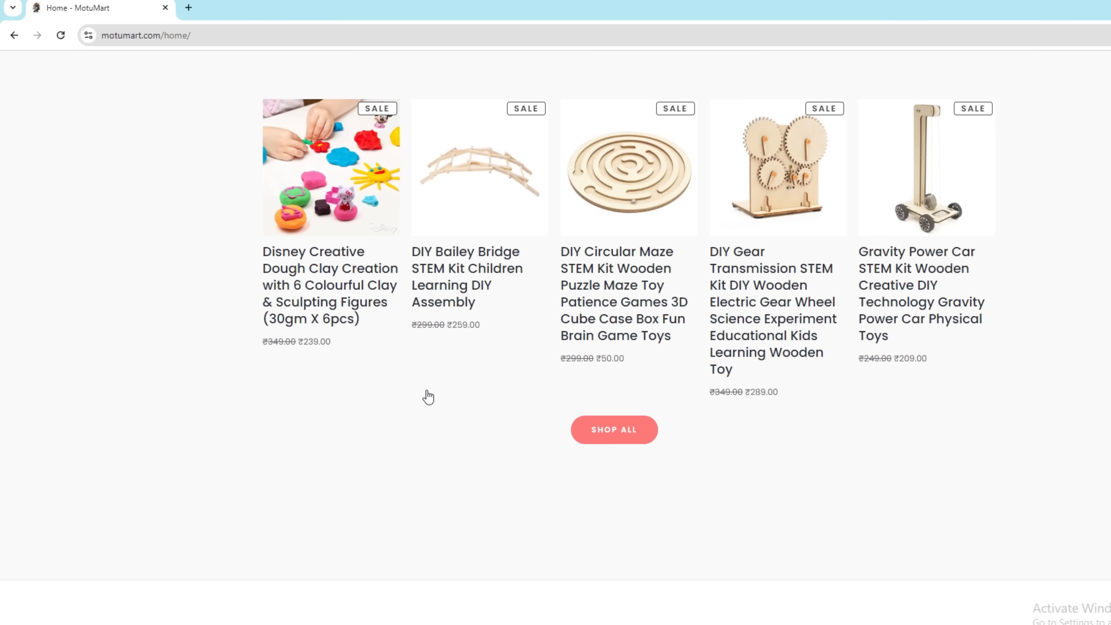
scroll(689, 323, down, 5)
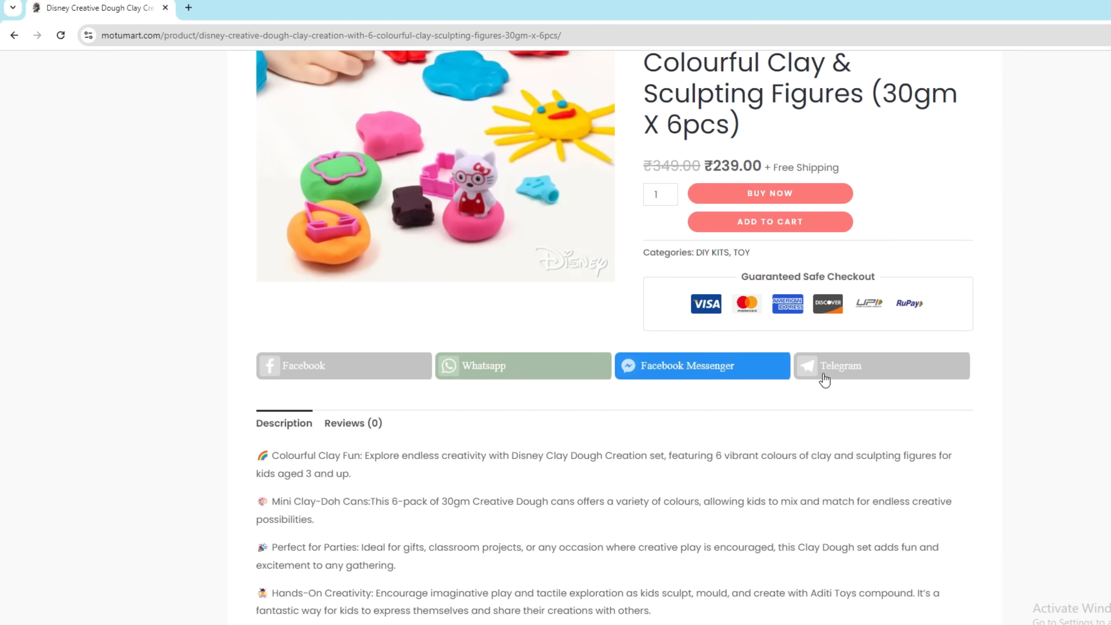
scroll(570, 427, down, 10)
scroll(570, 433, up, 13)
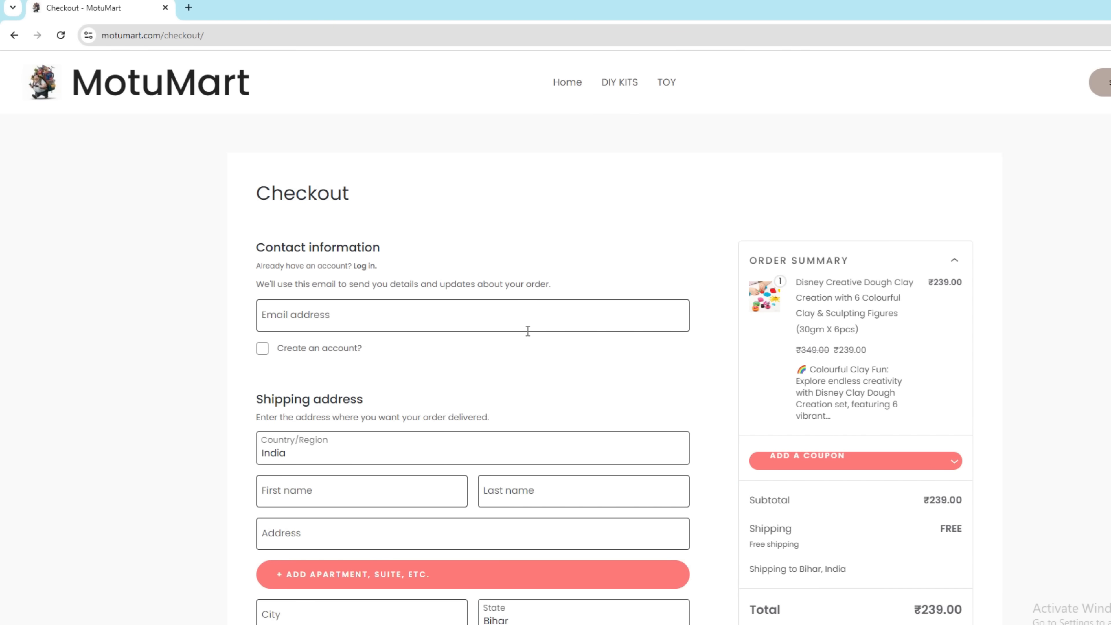
scroll(528, 331, down, 10)
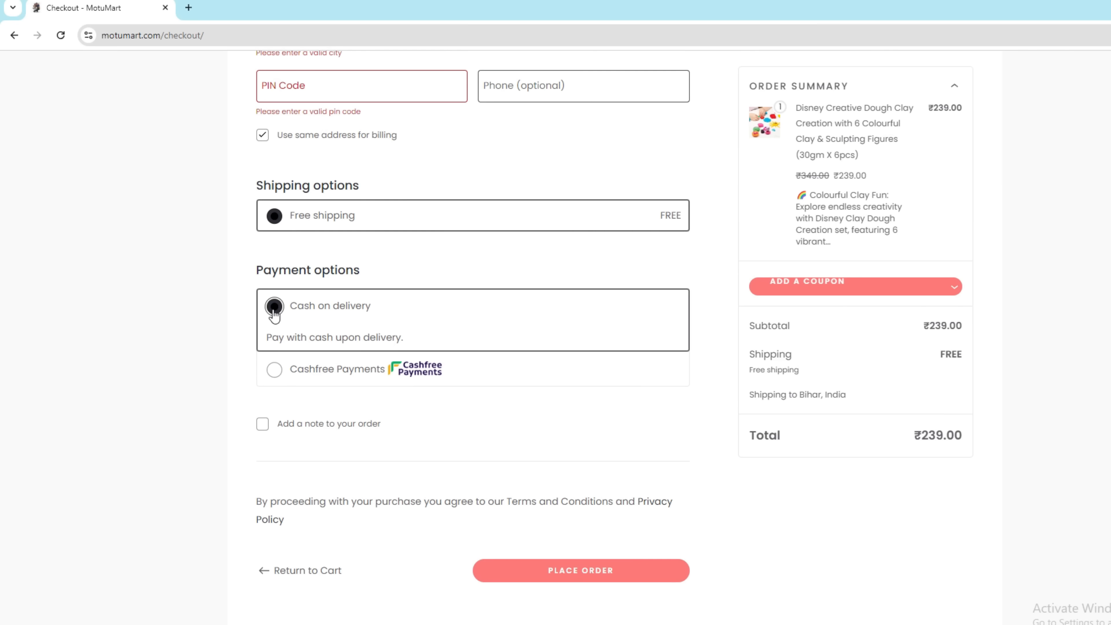
scroll(553, 314, down, 5)
scroll(685, 367, up, 4)
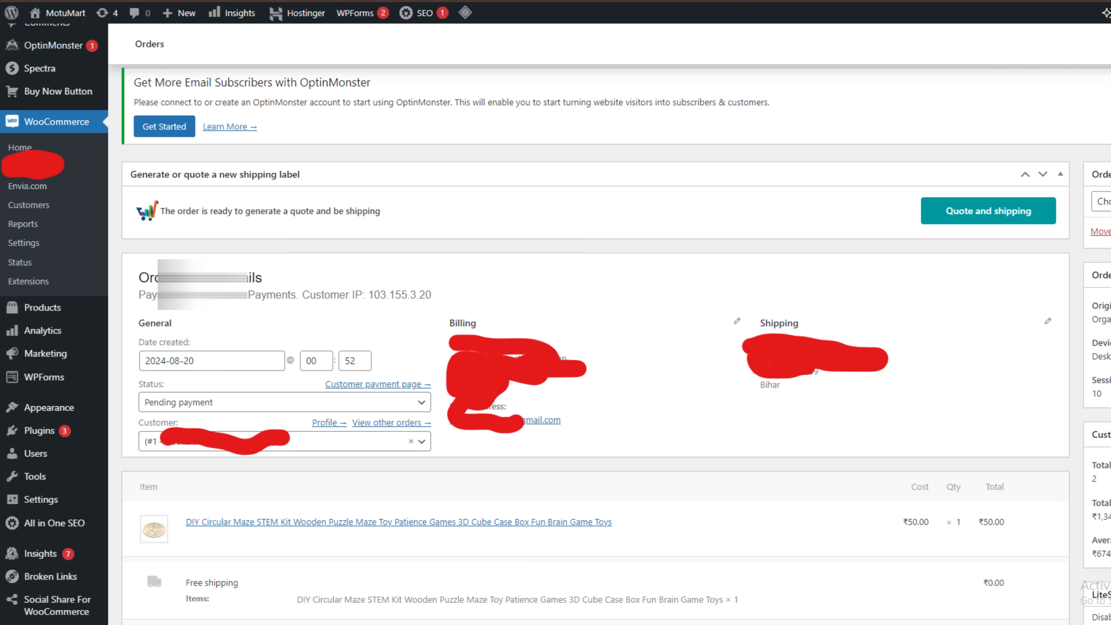